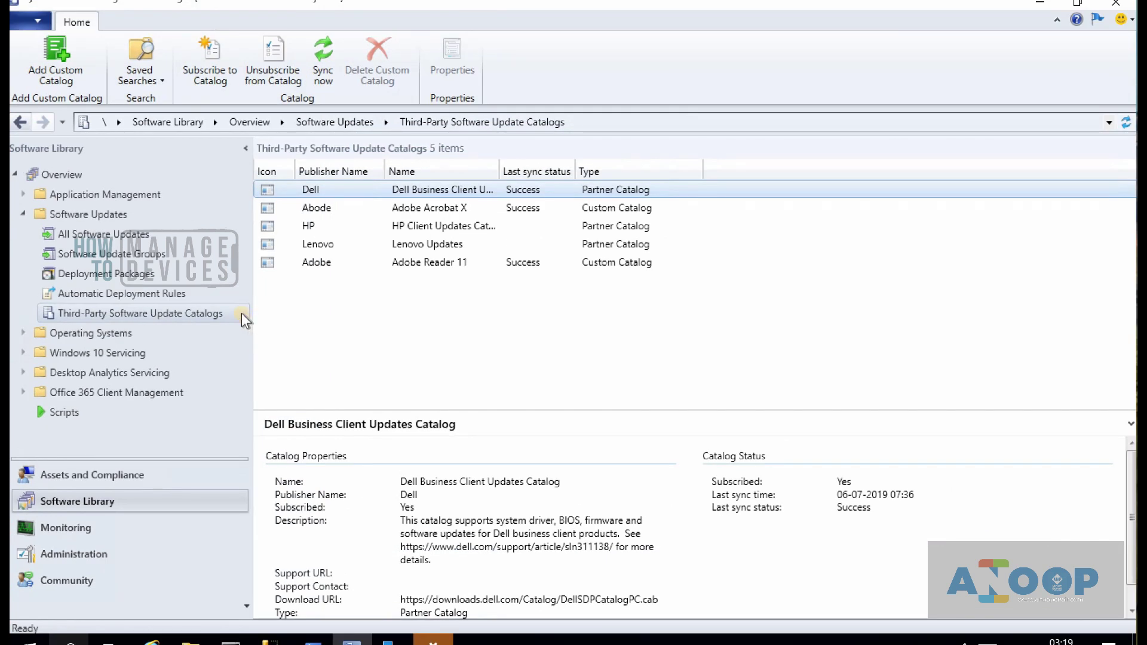
Step: Start a custom catalog with the pasted download URL including its access key, publisher "Manage Engine", name "3rd Party Patches from ME" and description "More Info"
left_click(50, 69)
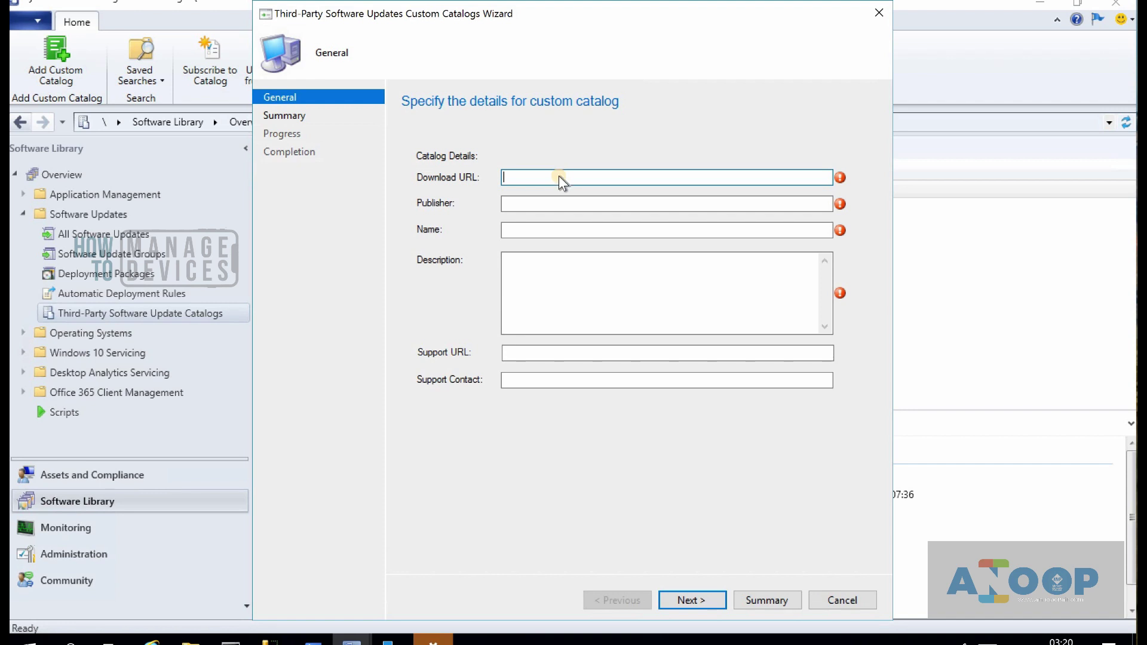
right_click(559, 175)
left_click(604, 179)
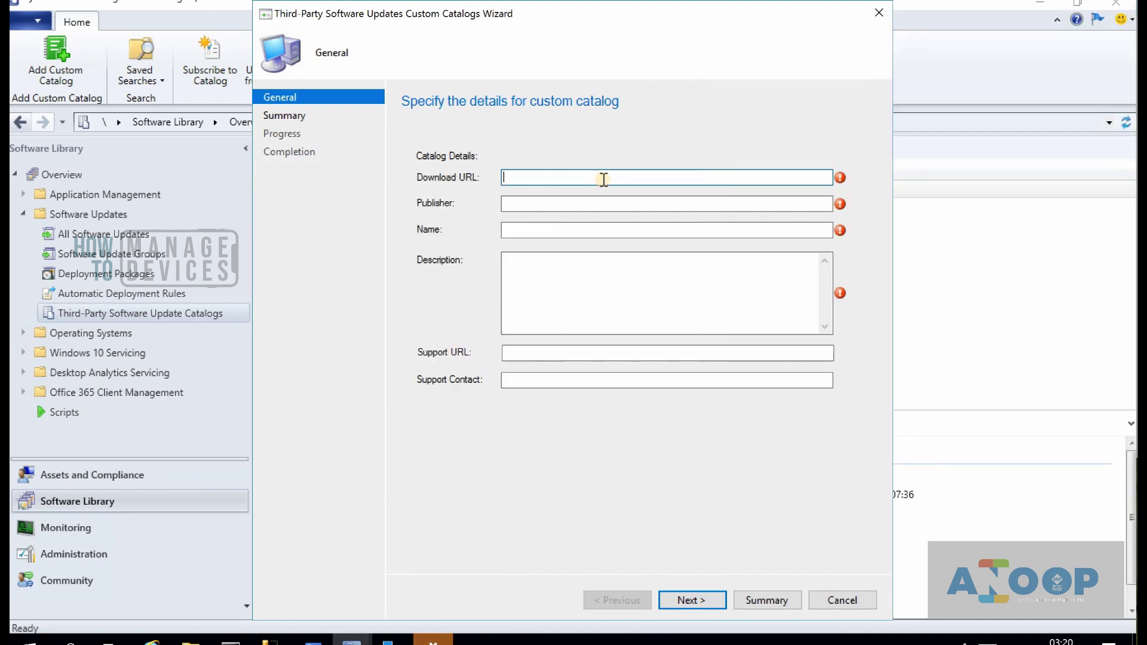
key("ctrl+v")
key("Tab")
type("Manage Engine")
key("Tab")
type("3rd Party Patches from ME")
key("Tab")
type("More Info")
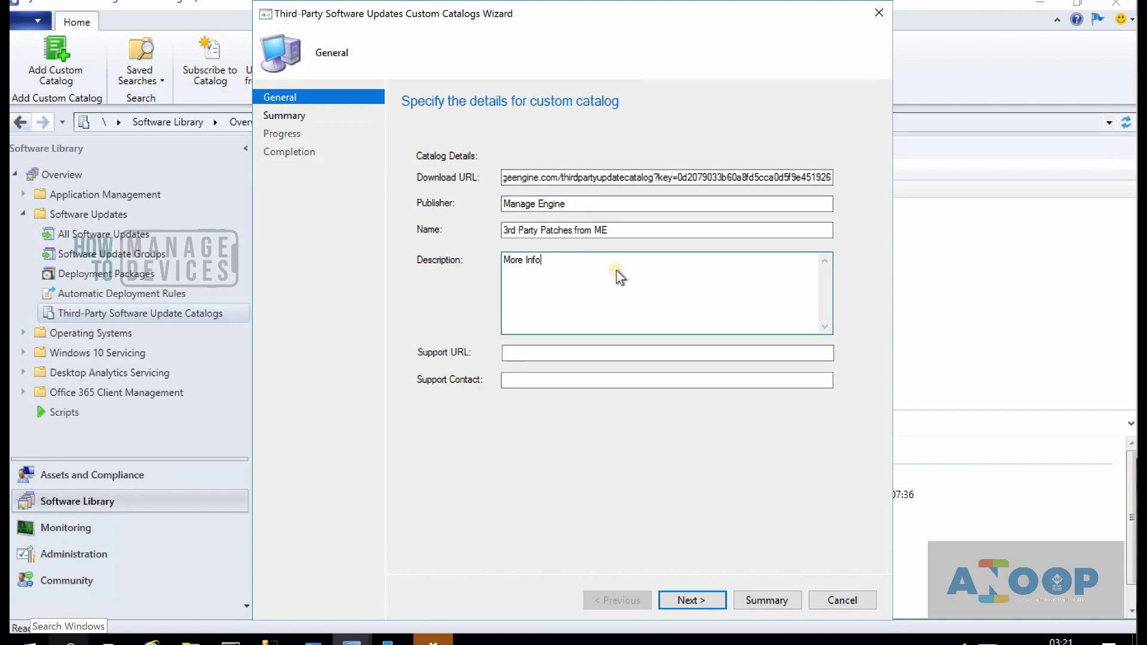
Step: Check the start of the download URL, accept the catalog summary and finish creating the custom catalog
left_click_drag(529, 180, 429, 178)
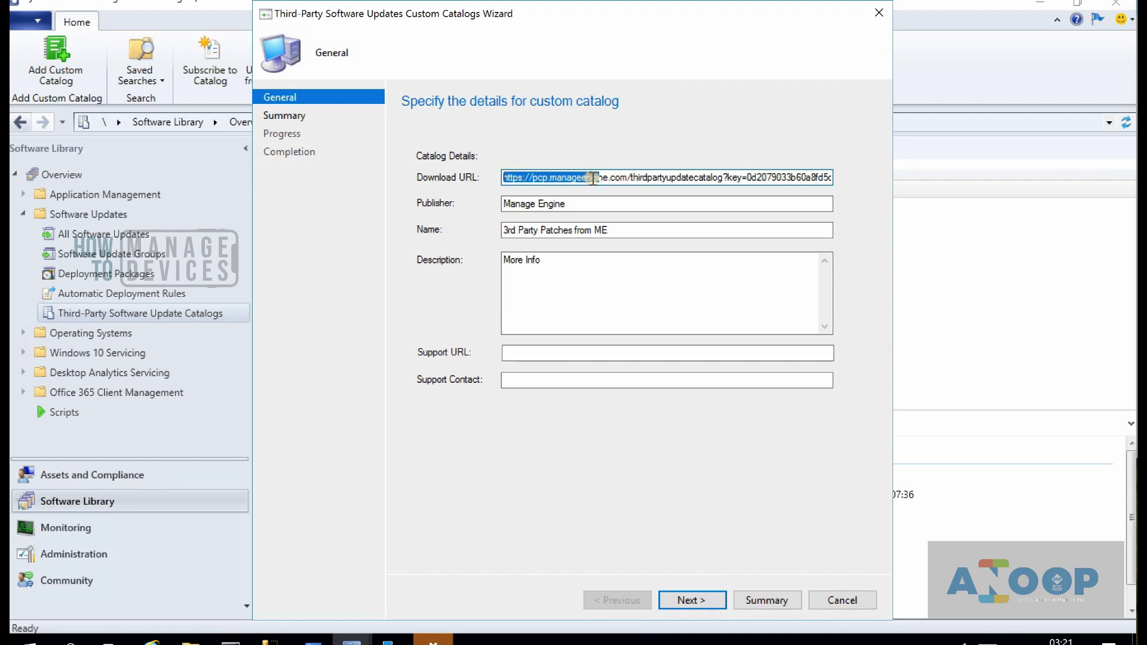
left_click_drag(638, 178, 483, 180)
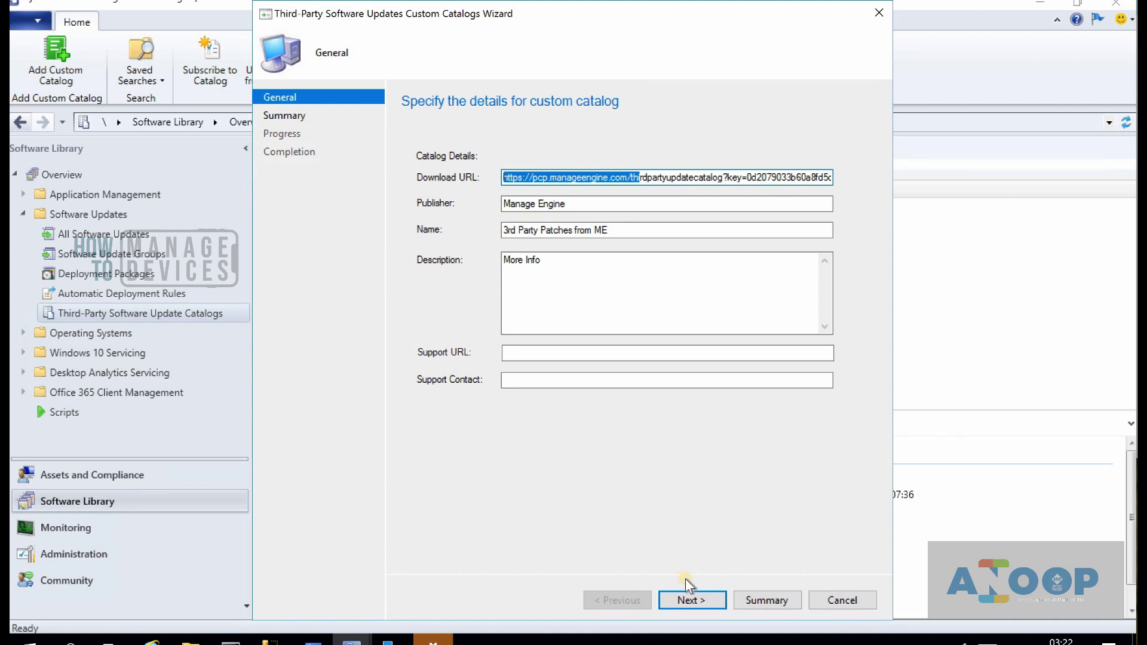
left_click(695, 602)
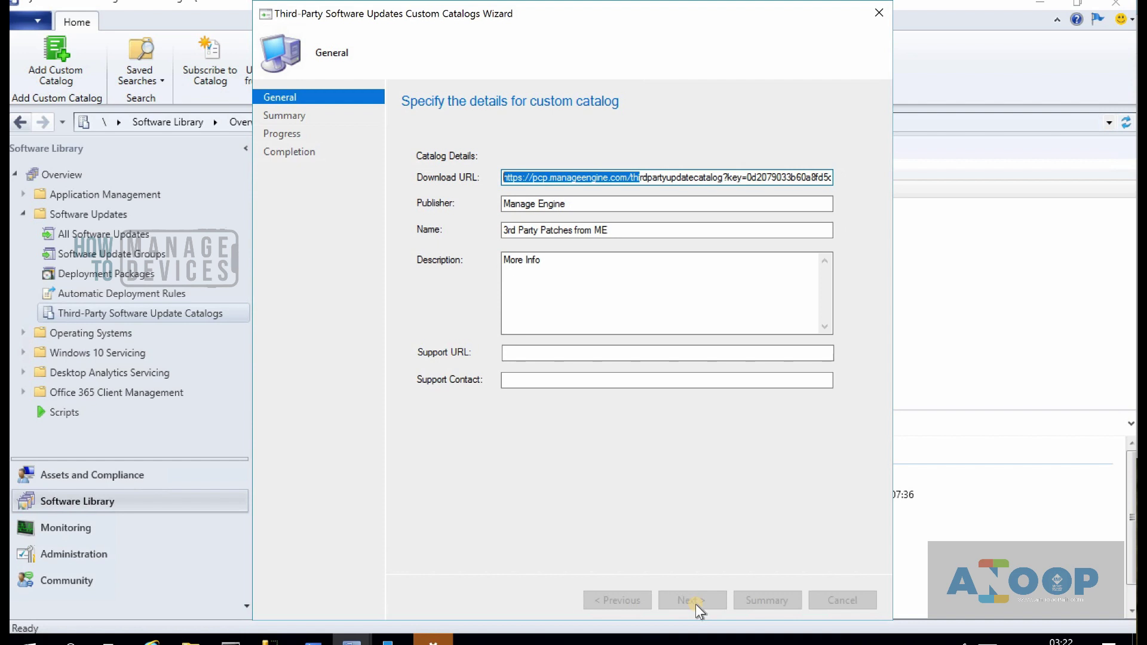
left_click(696, 603)
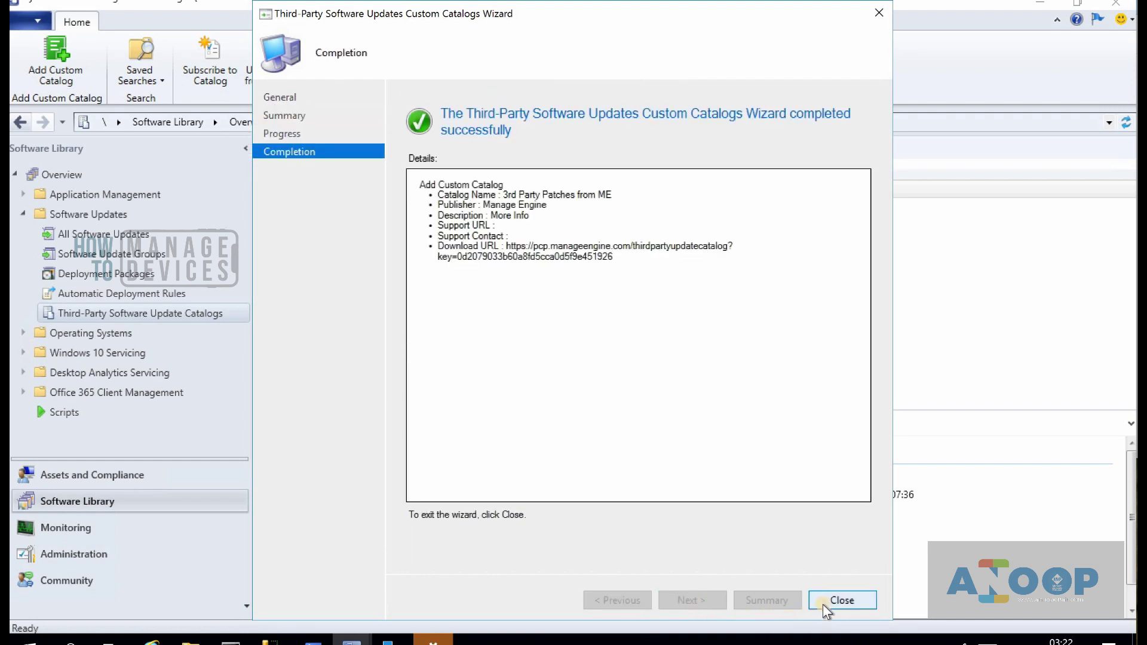
left_click(823, 601)
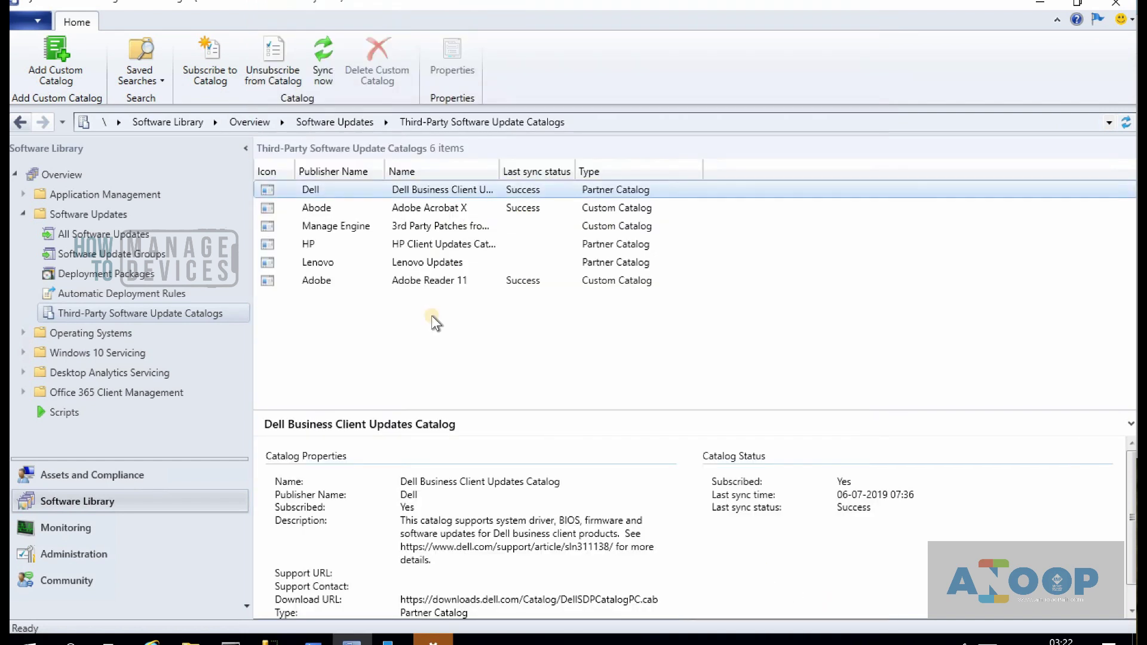
Step: Start the subscription to the Manage Engine catalog "3rd Party Patches from ME" and download the catalog
left_click(344, 227)
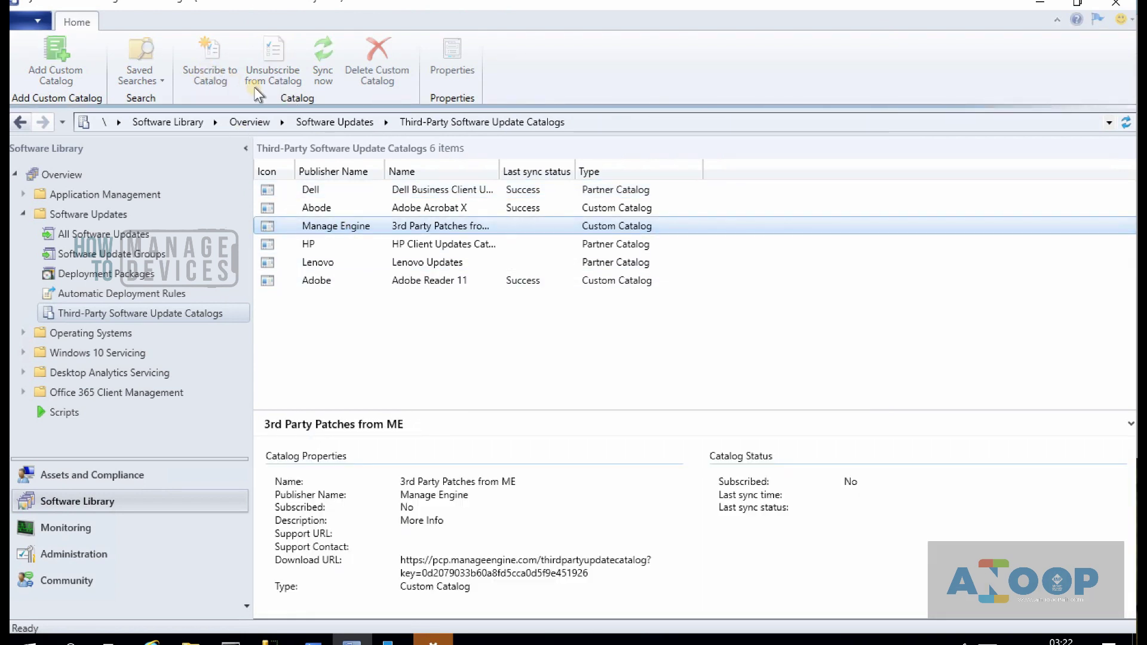
left_click(212, 81)
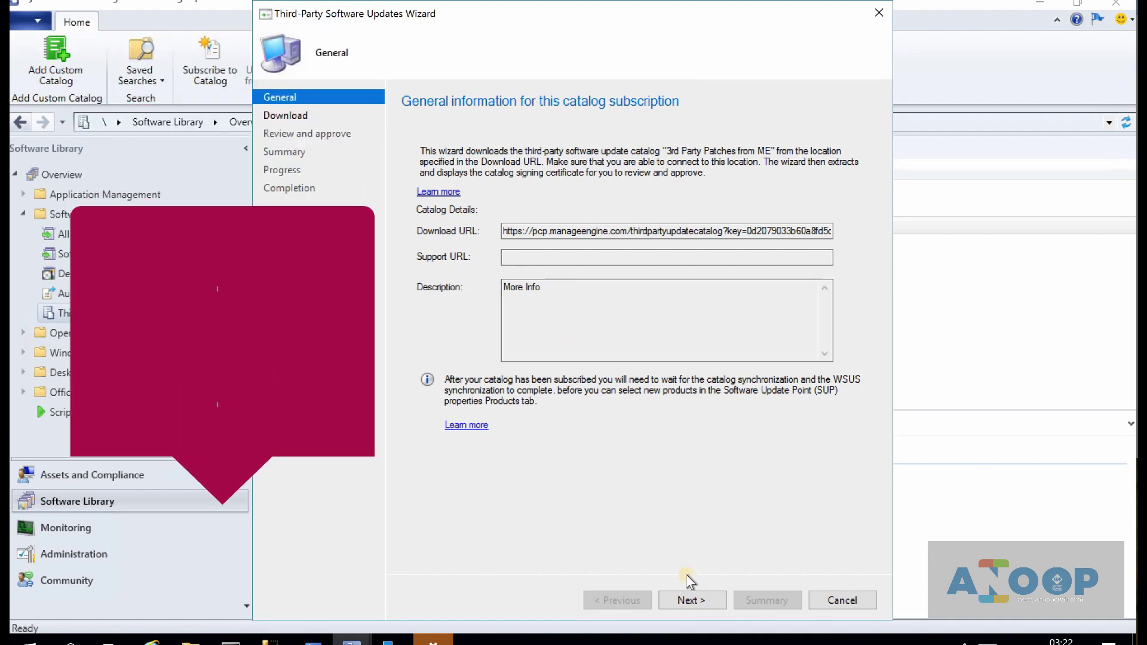
left_click(690, 600)
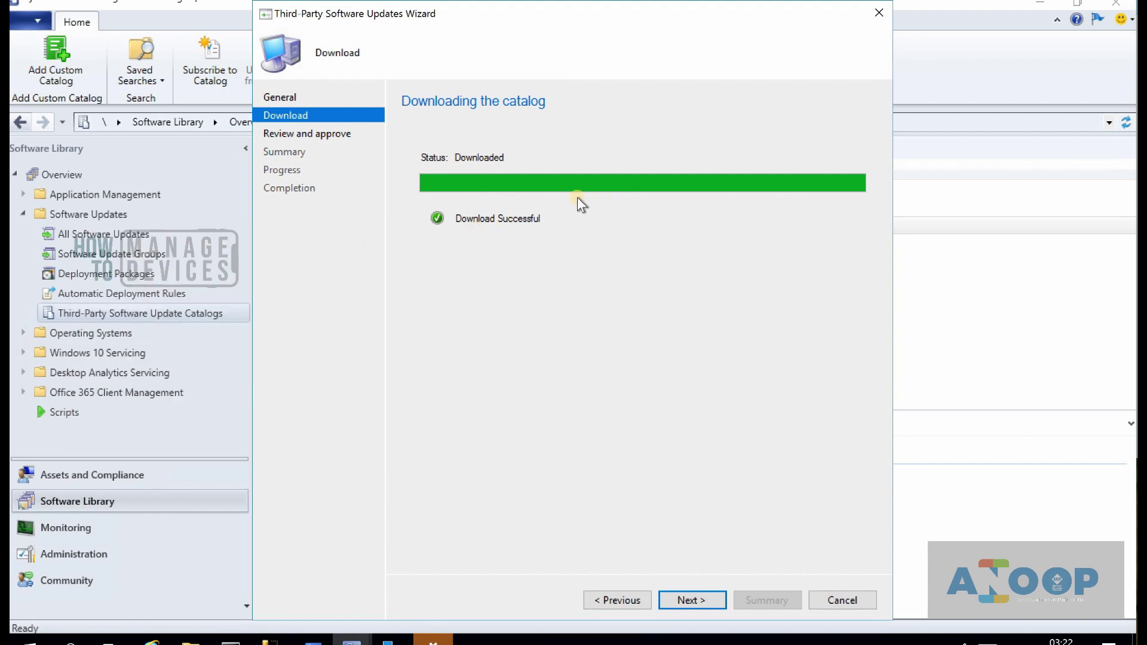
left_click(699, 602)
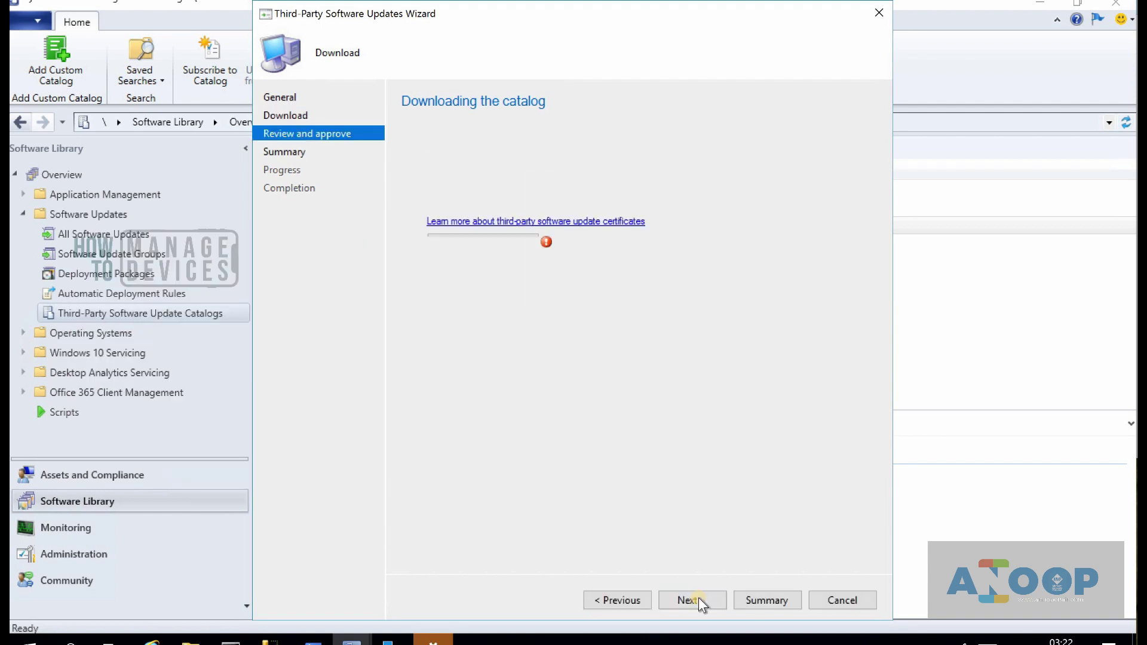
Step: Review the catalog signing certificate's details and certification path, and acknowledge having read and understood the approval message
left_click(518, 246)
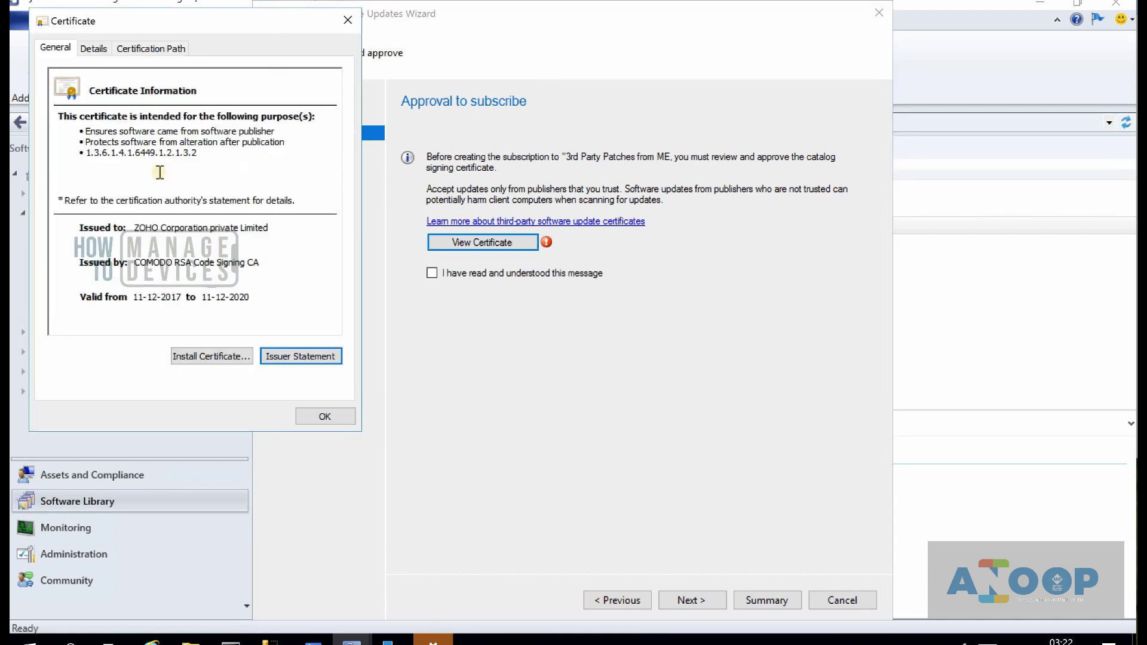
left_click(100, 47)
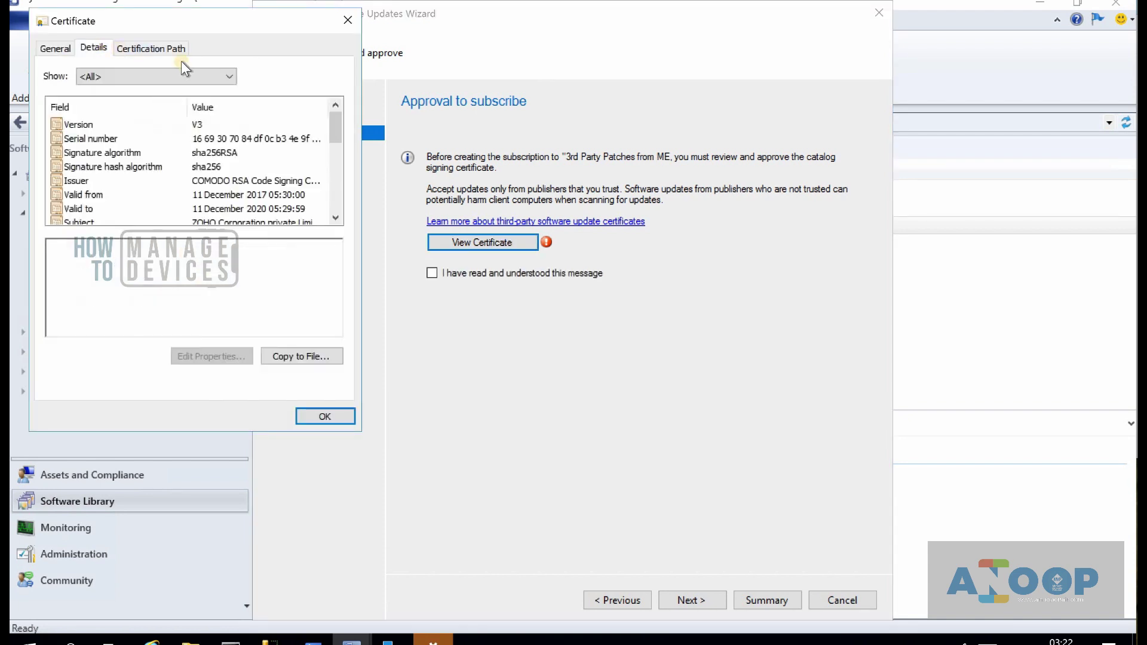
left_click(151, 43)
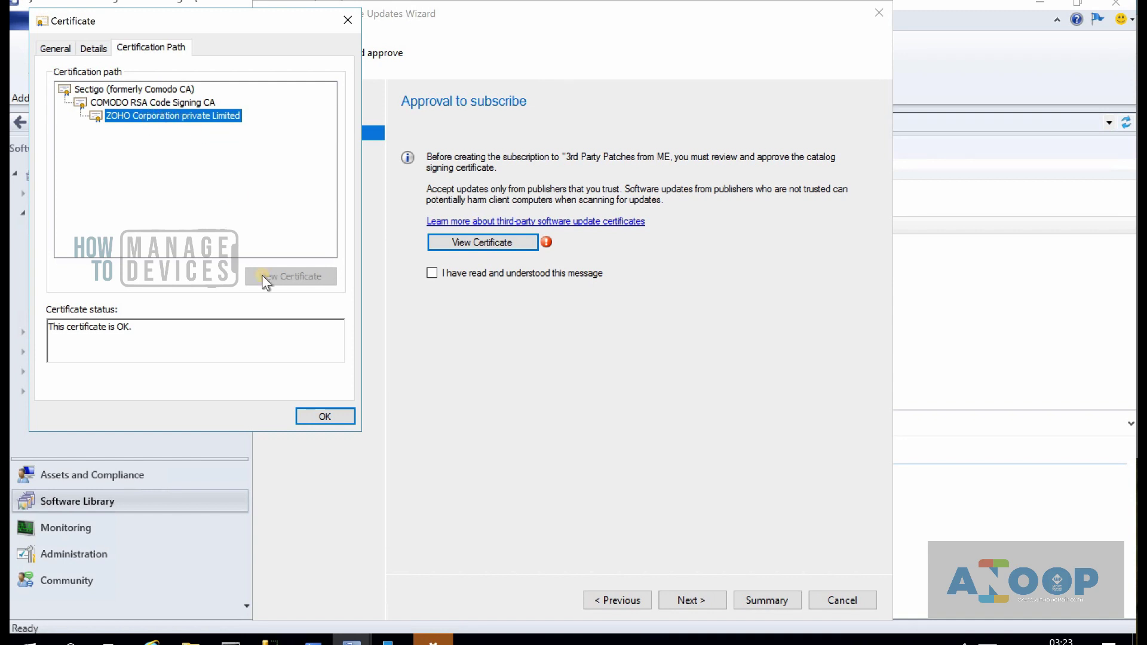
left_click(321, 416)
left_click(432, 273)
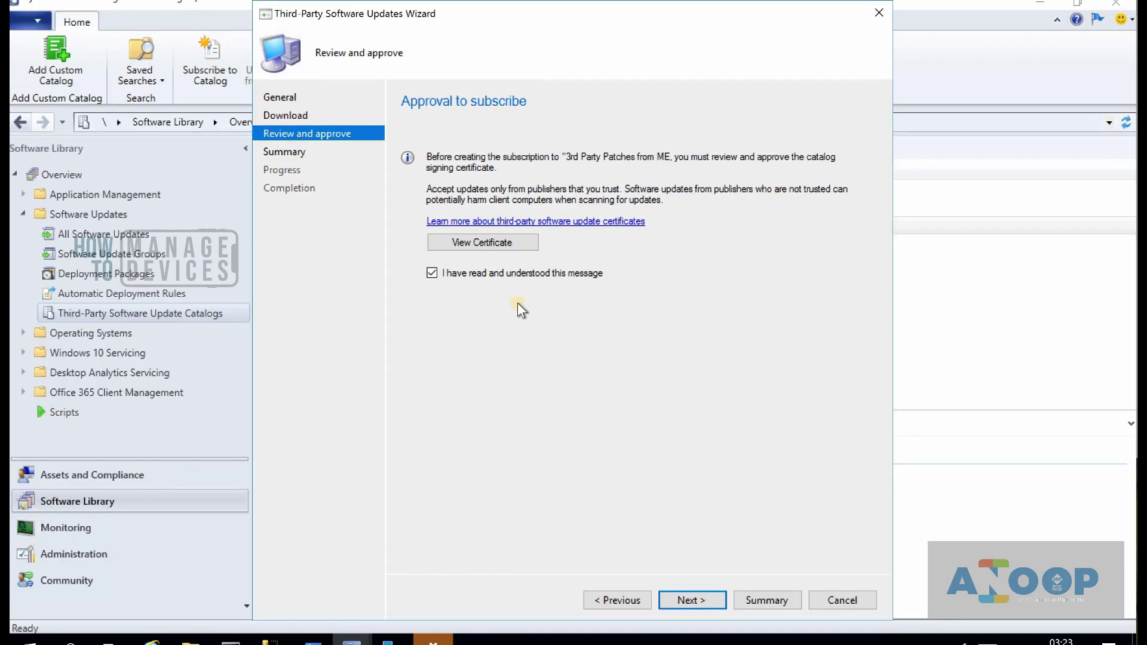
Step: Confirm the subscription settings for "3rd Party Patches from ME" and complete the catalog subscription
left_click(681, 605)
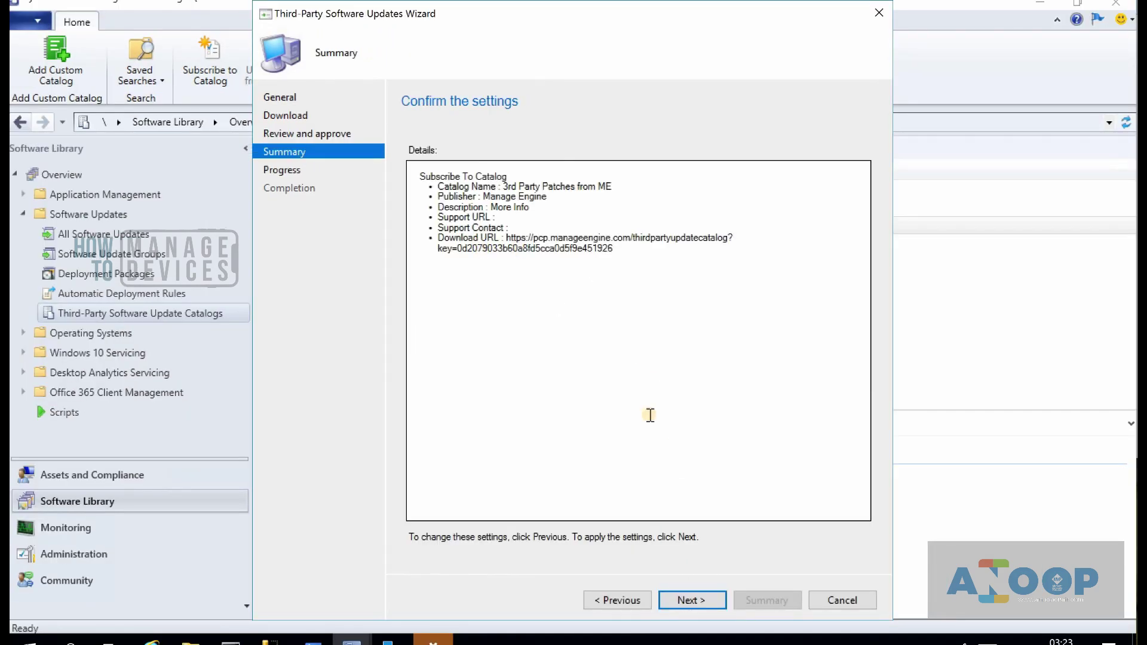
left_click(676, 600)
left_click(855, 600)
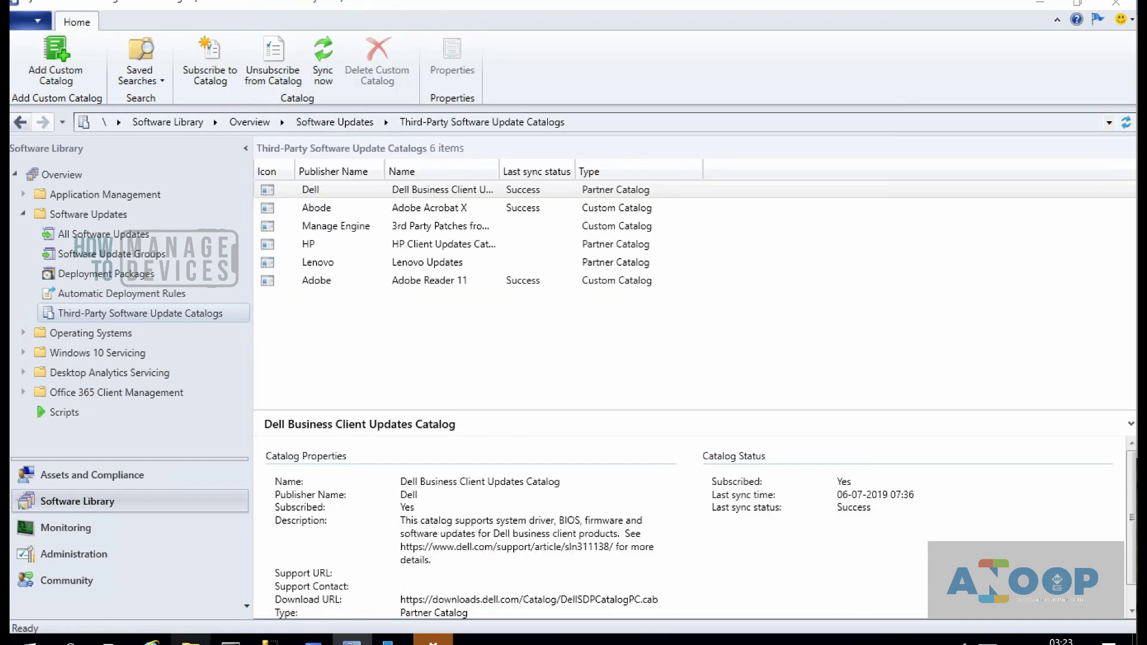
Step: Switch to File Explorer and open the recent log file SMS_ISVUPDATES_SYNCAGENT
left_click(191, 642)
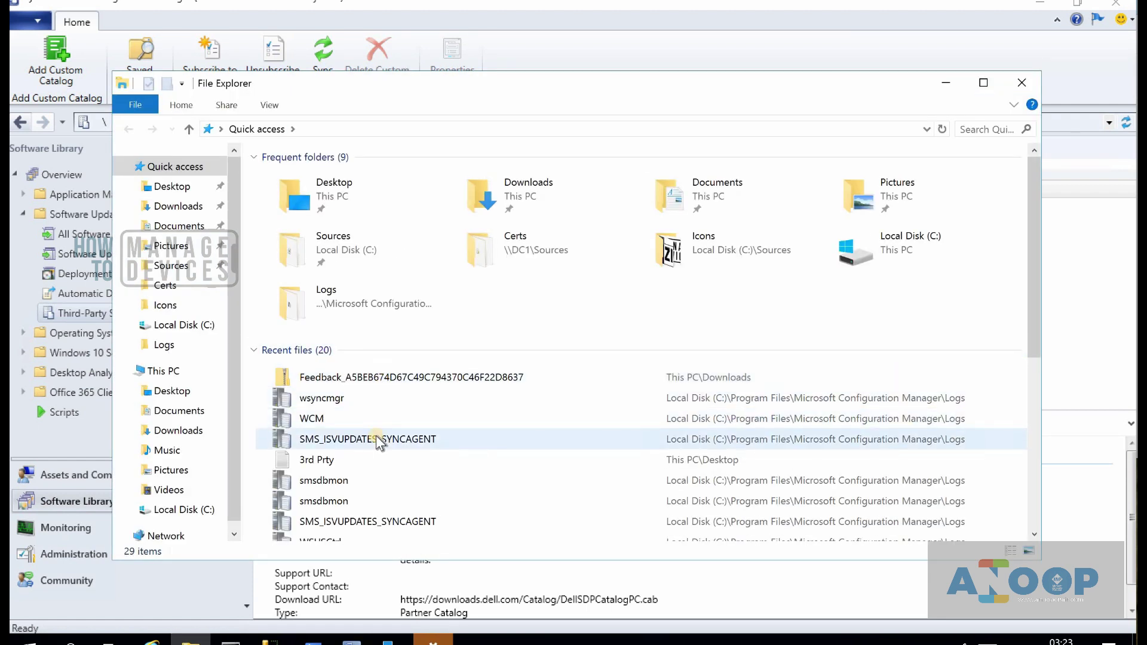
left_click(354, 440)
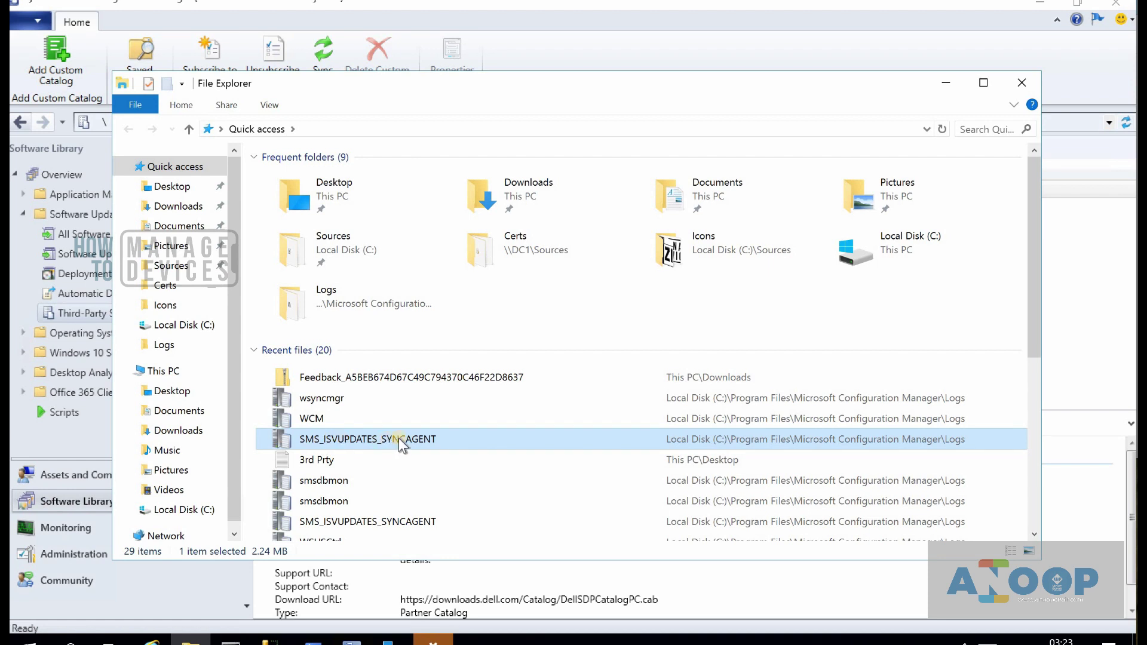
double_click(386, 439)
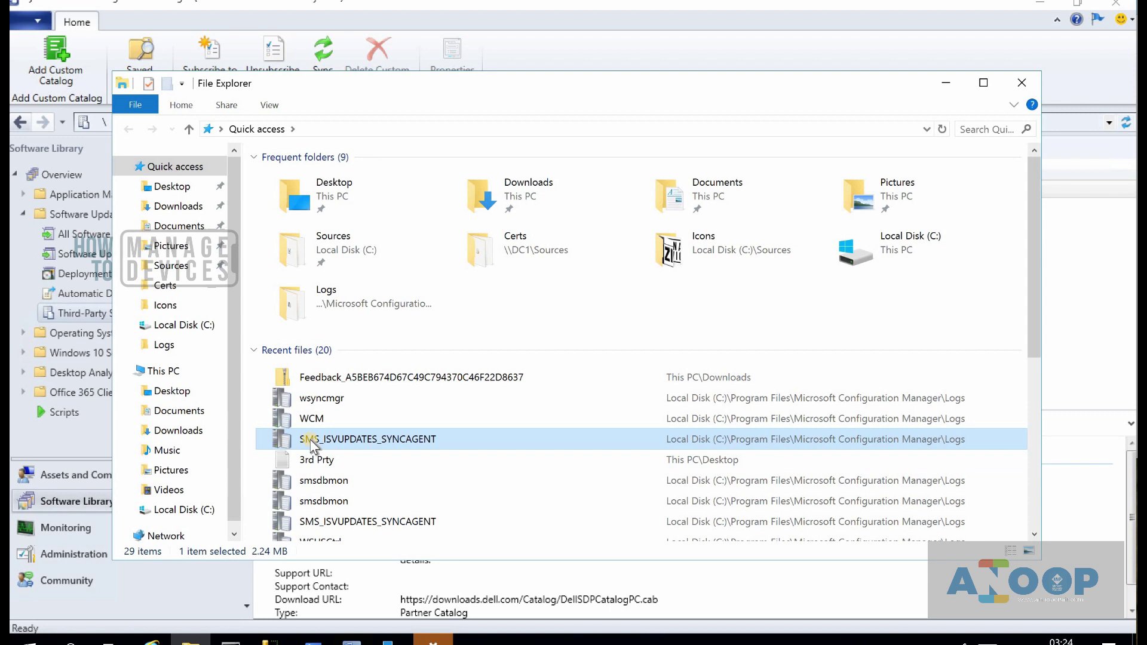
double_click(311, 442)
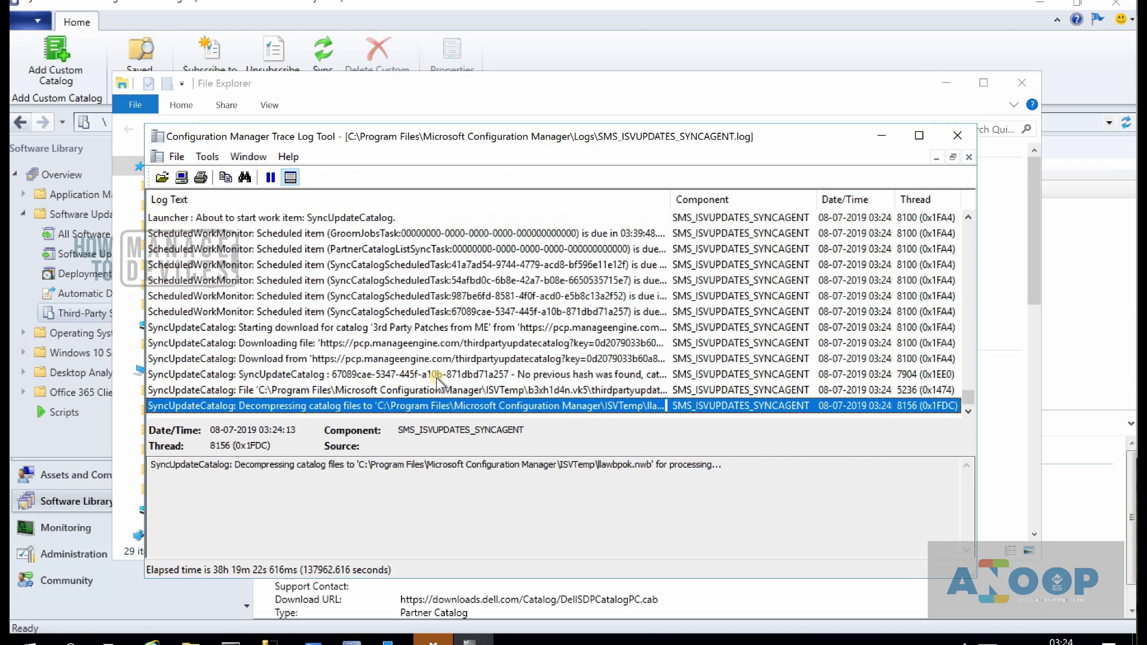
Step: Examine the log entries on the catalog's decompression, parsing and WSUS synchronization of the Notepad++ (7.7.1) update, and minimize the log viewer
left_click(397, 308)
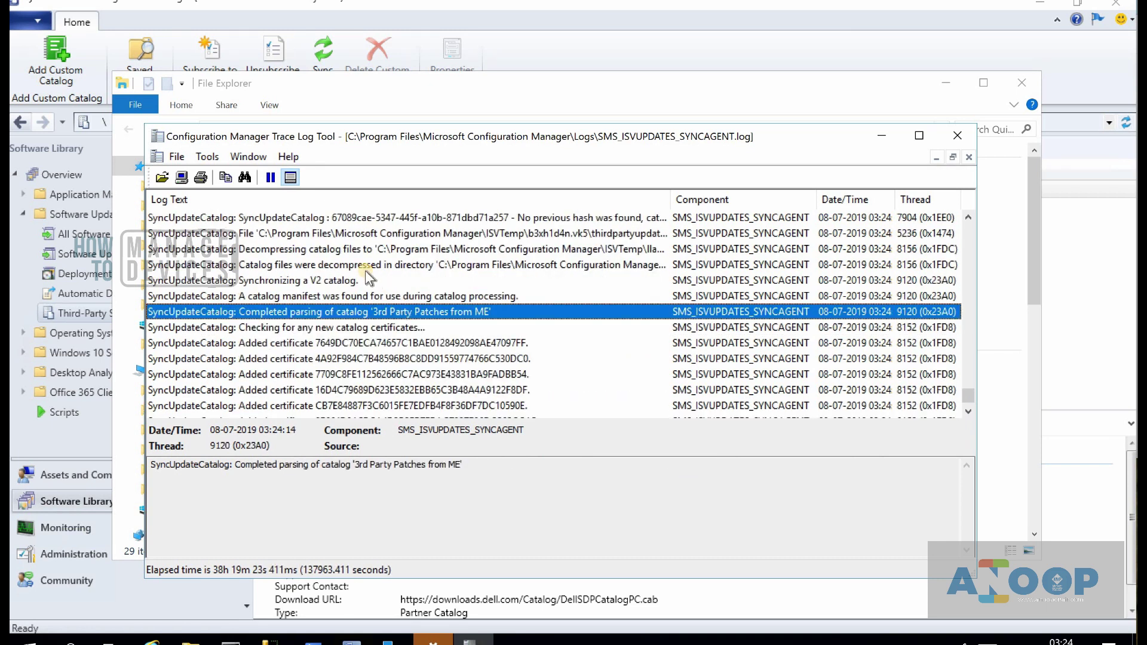
left_click(364, 268)
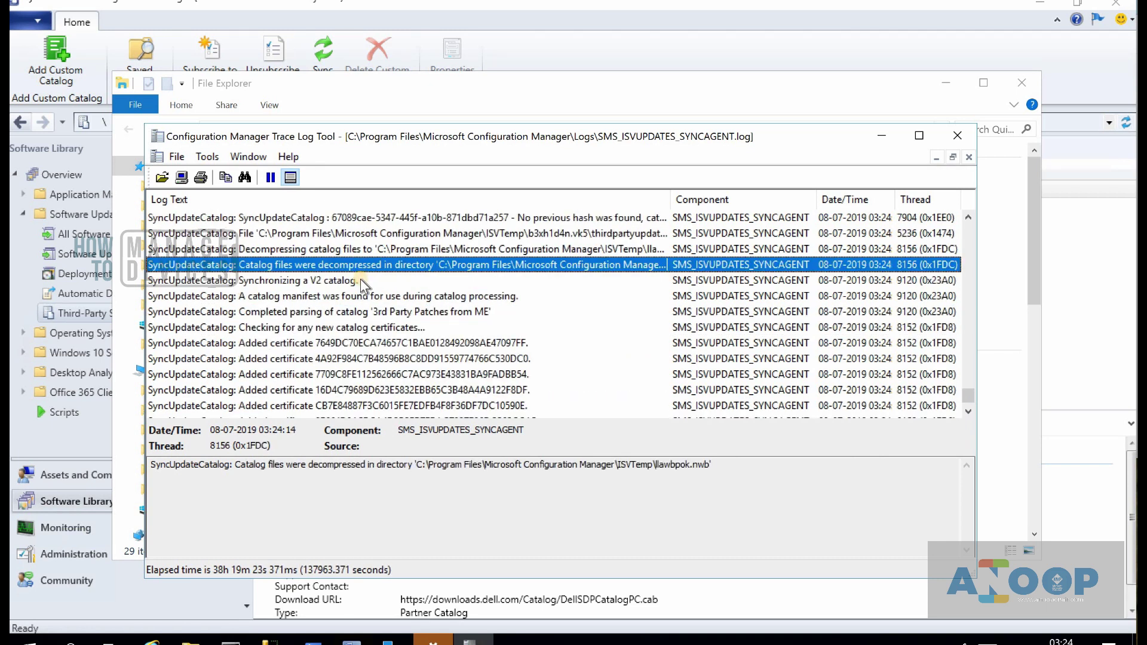
left_click(361, 280)
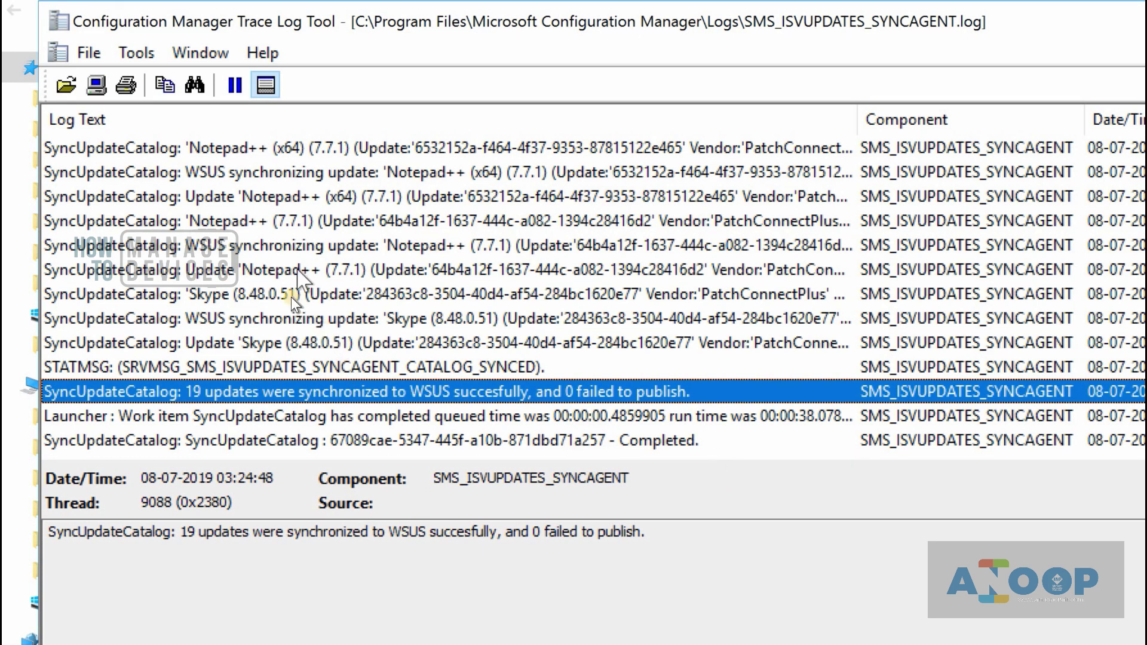
left_click(272, 222)
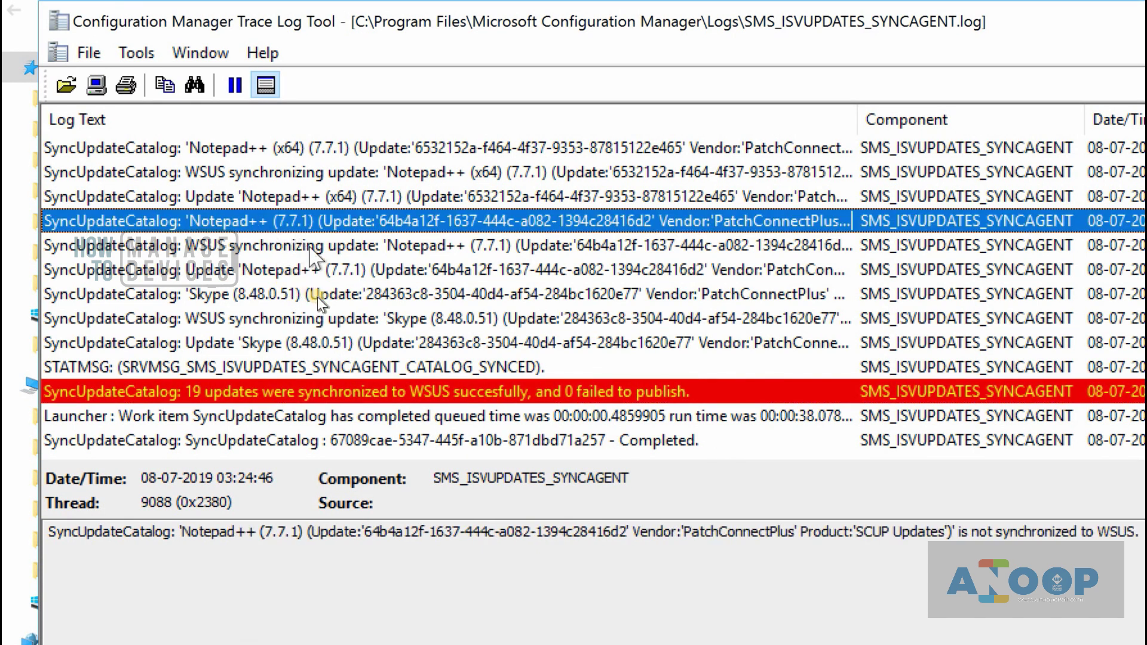
left_click(312, 247)
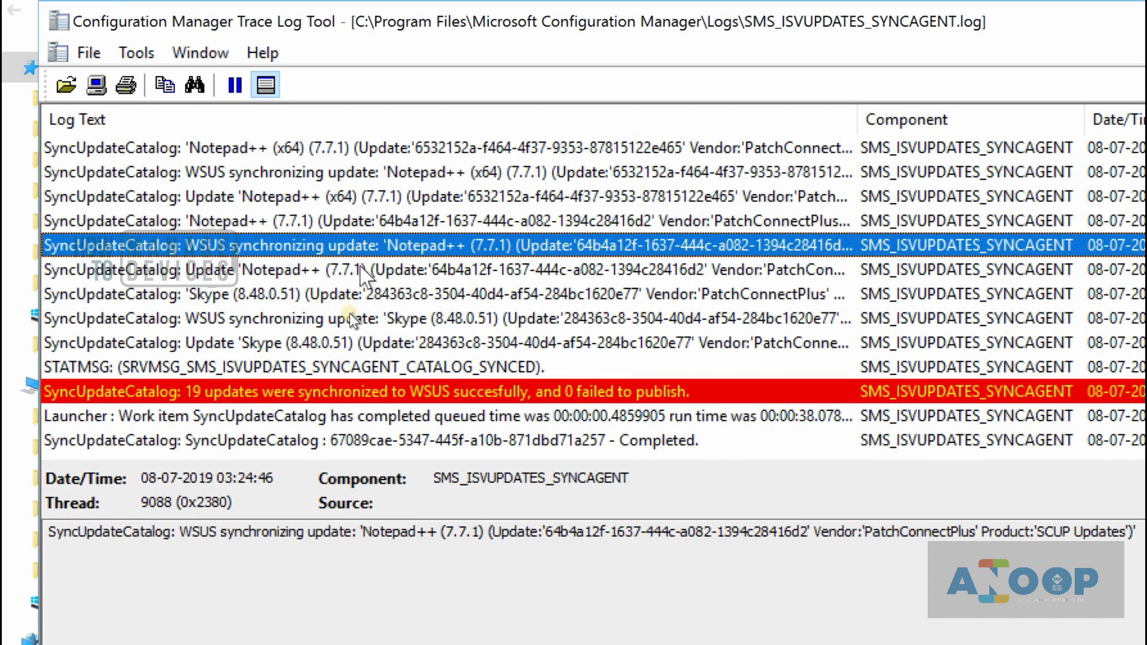
left_click(360, 271)
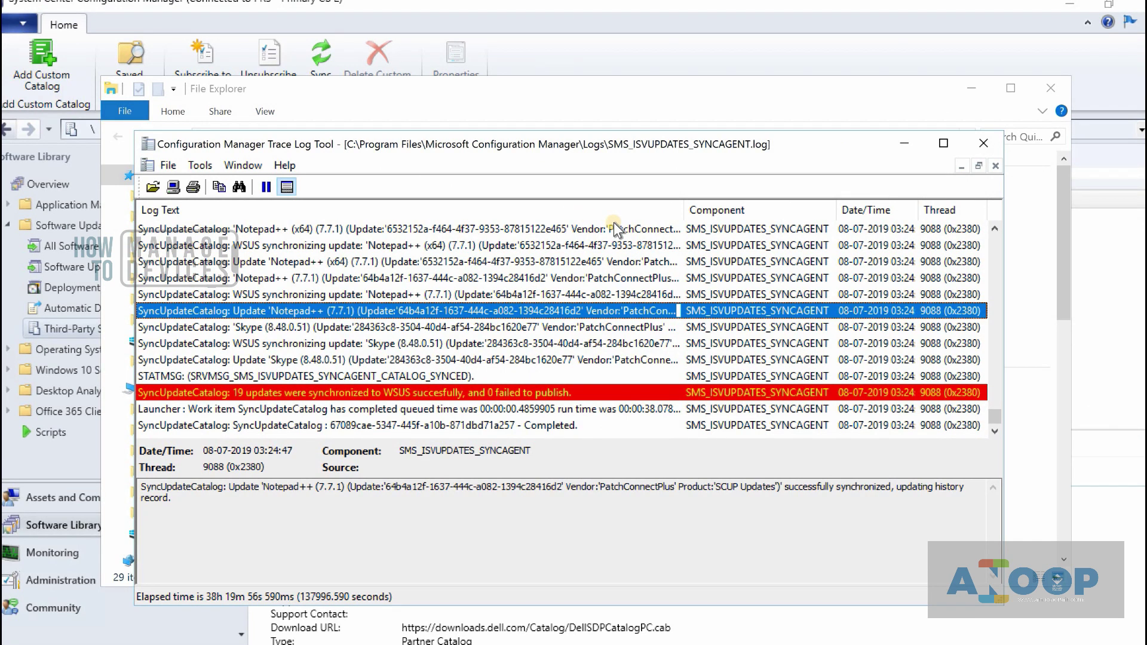
left_click(903, 151)
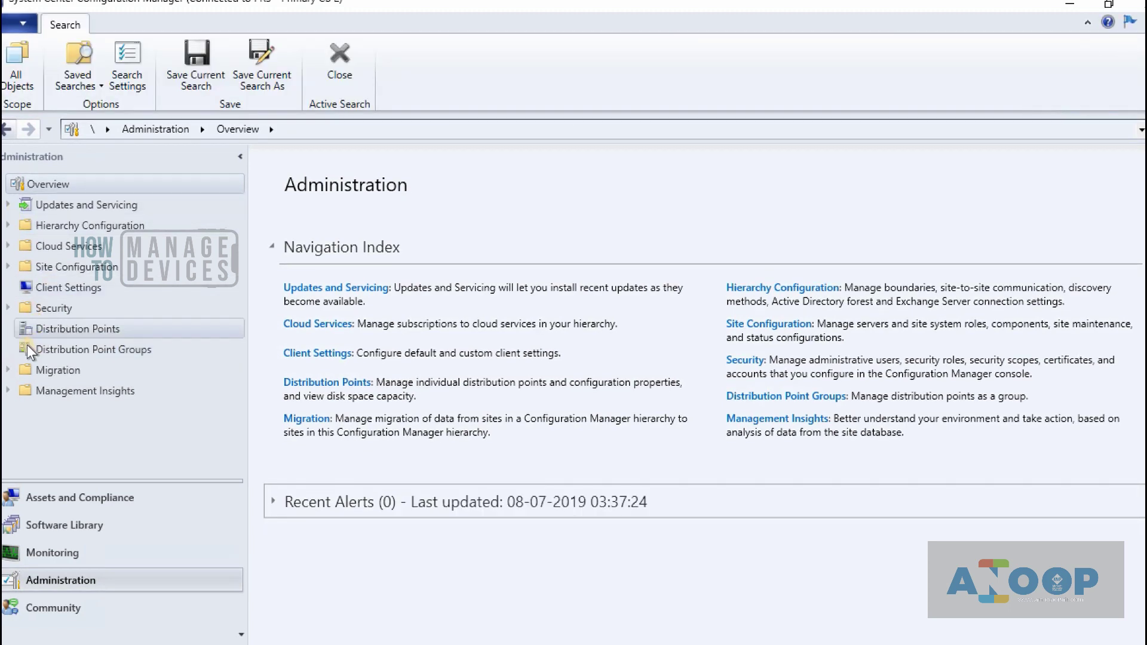
Step: Open the Software Update Point component's product list for the PR3 - Primary CB 2 site and collapse the Microsoft group
left_click(9, 267)
left_click(59, 286)
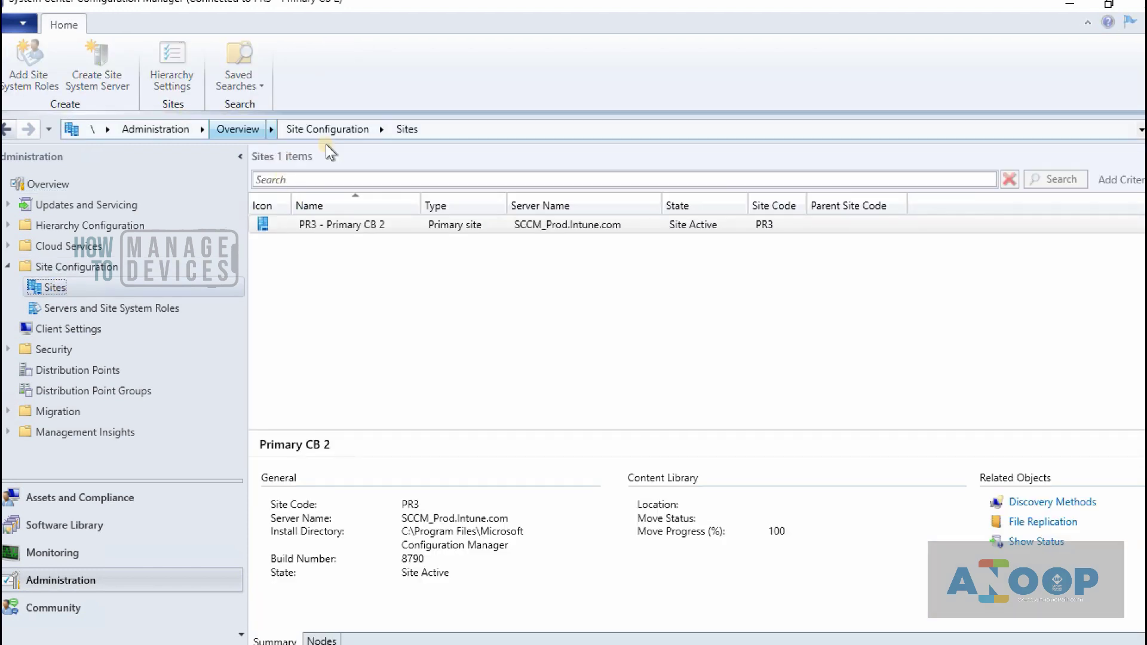
left_click(369, 225)
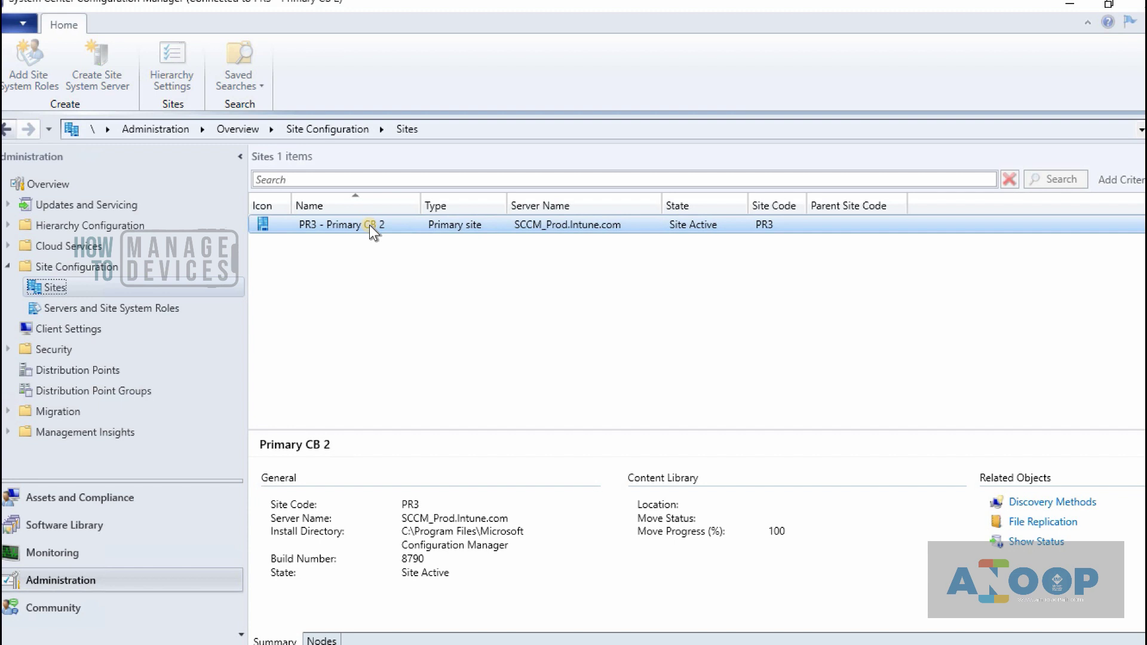
right_click(369, 225)
left_click(764, 80)
left_click(765, 81)
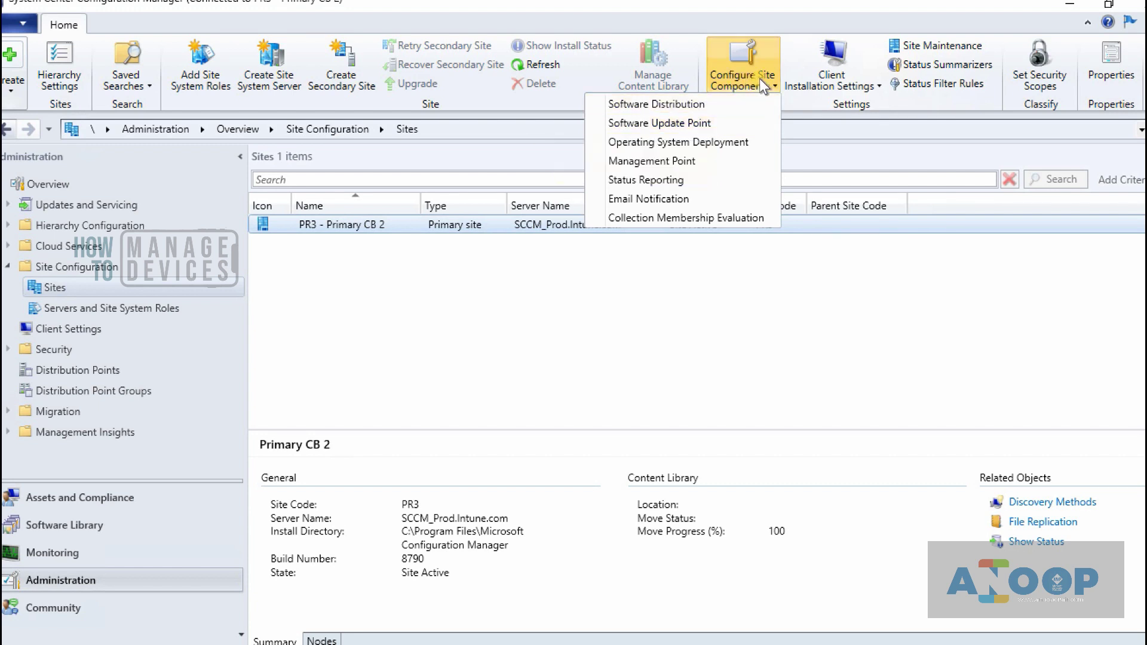
left_click(701, 123)
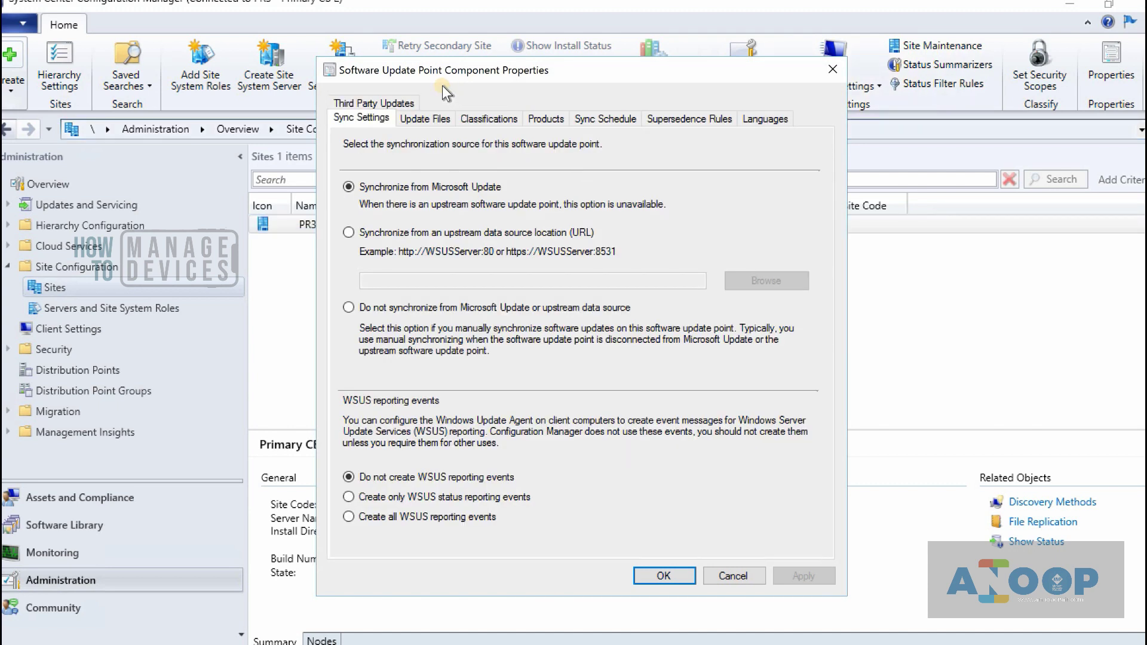
left_click(543, 114)
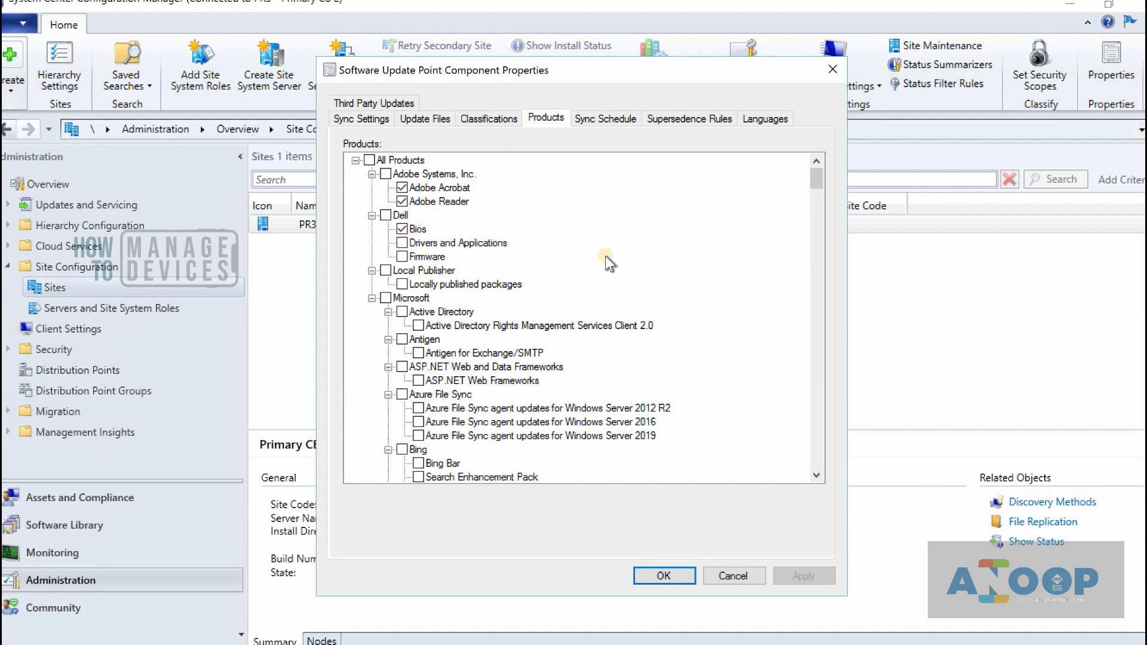
left_click(372, 297)
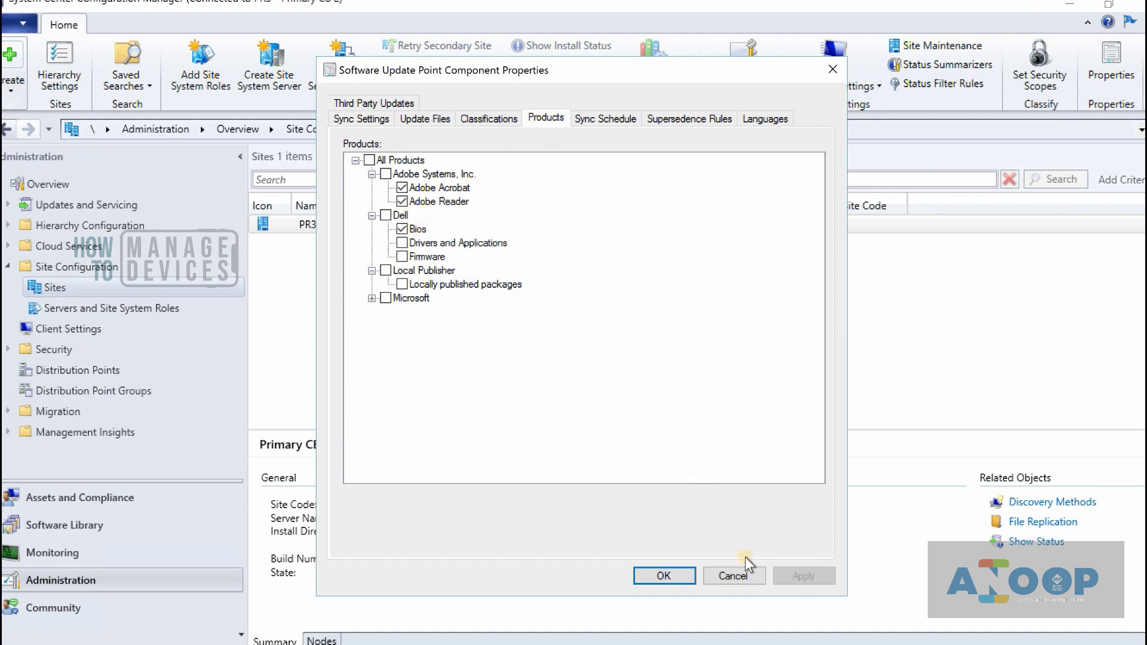
Step: Close the Software Update Point properties without changes and run a site-wide software updates synchronization from All Software Updates
left_click(732, 576)
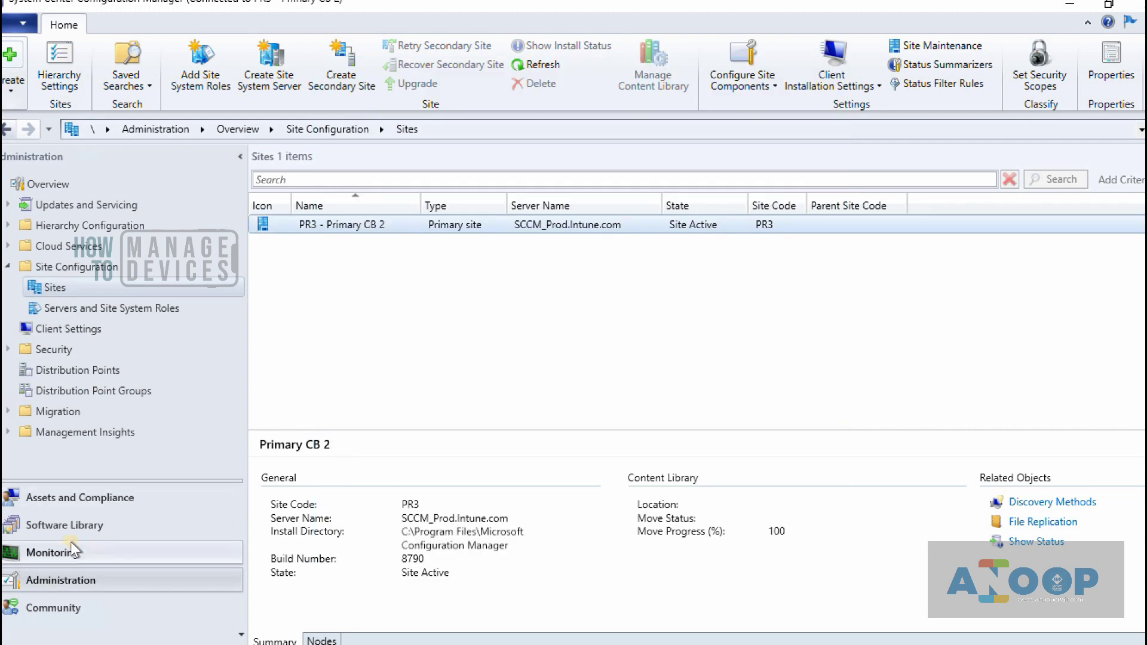
left_click(66, 526)
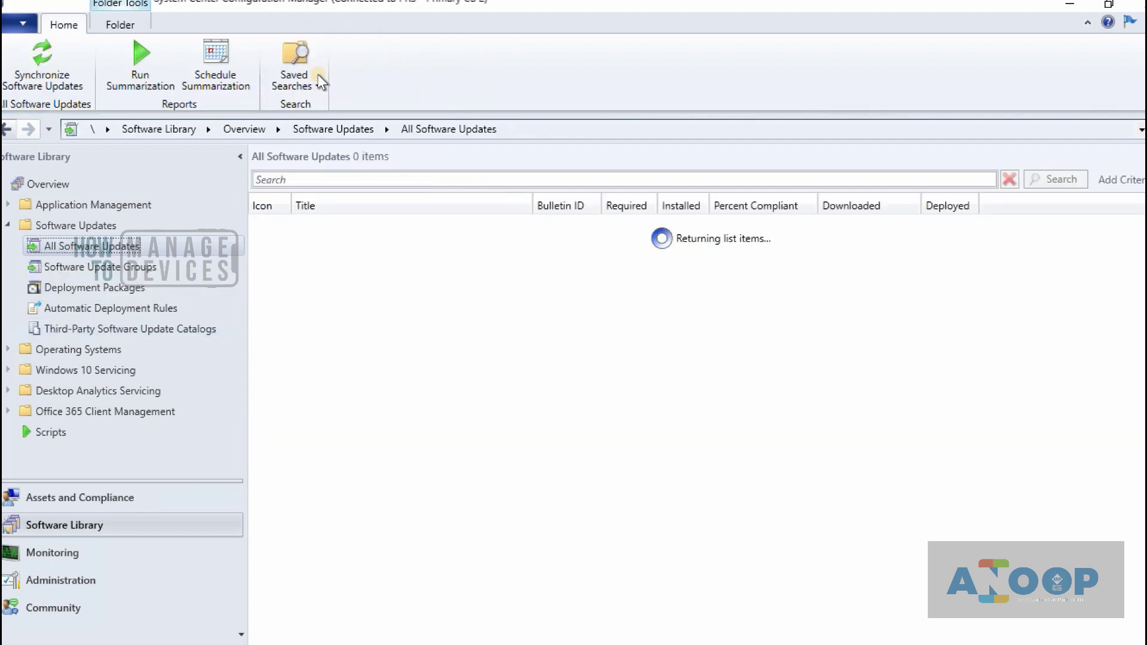
left_click(41, 65)
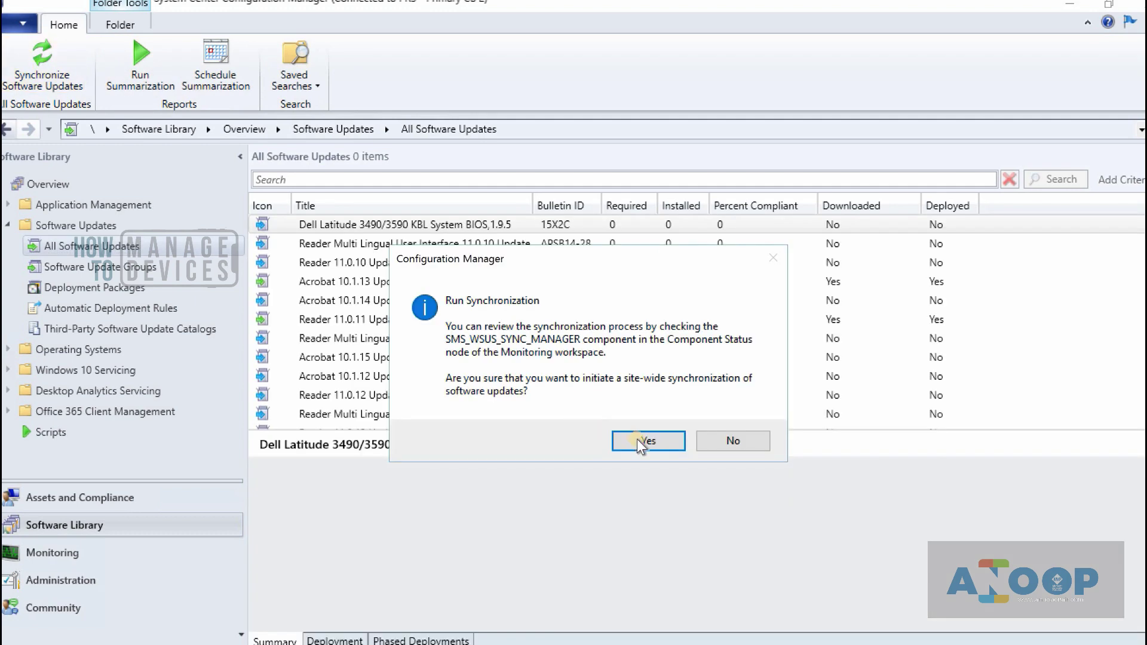
left_click(649, 442)
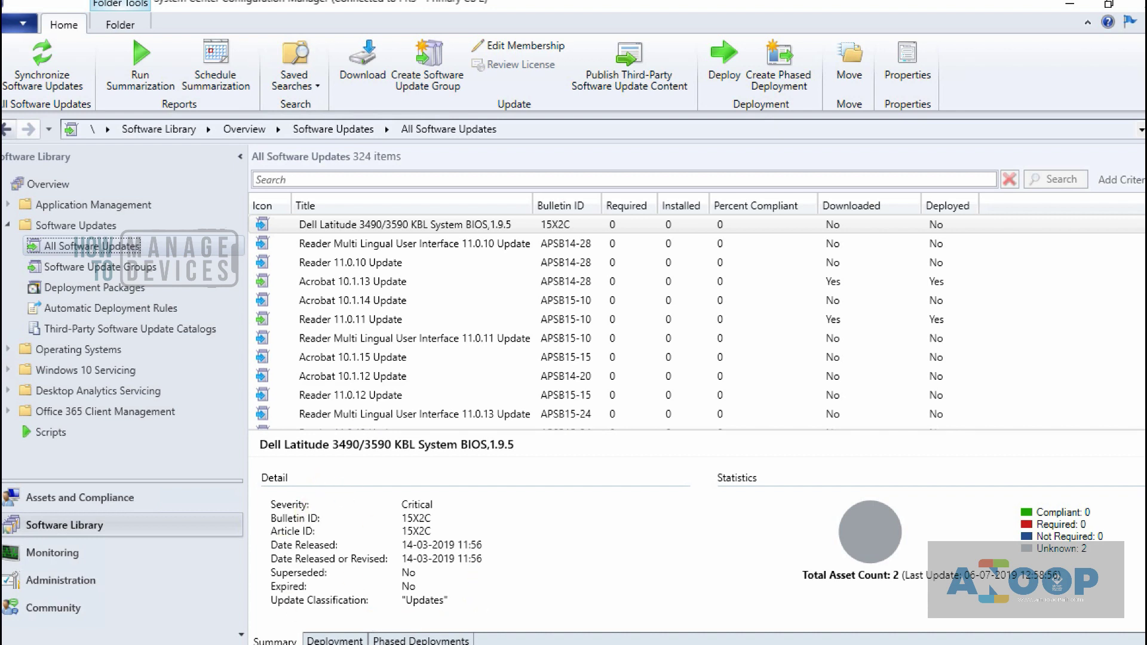
Step: Switch to the Configuration Manager Trace Log Tool and open the recent log wsyncmgr.log
key("alt+Tab")
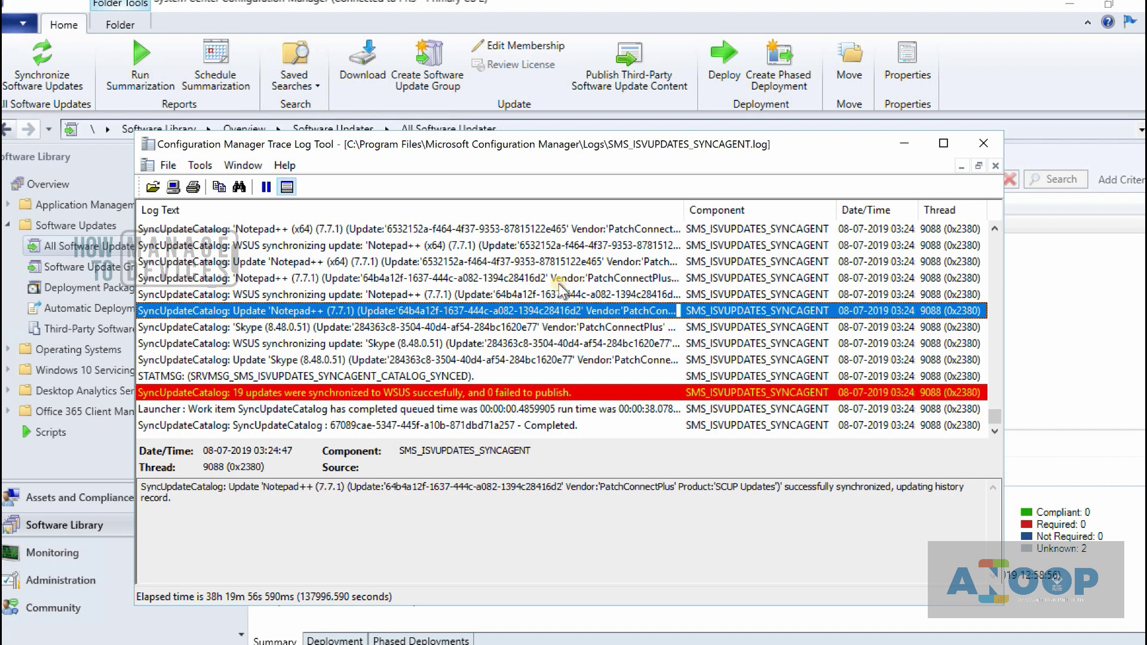
left_click(168, 166)
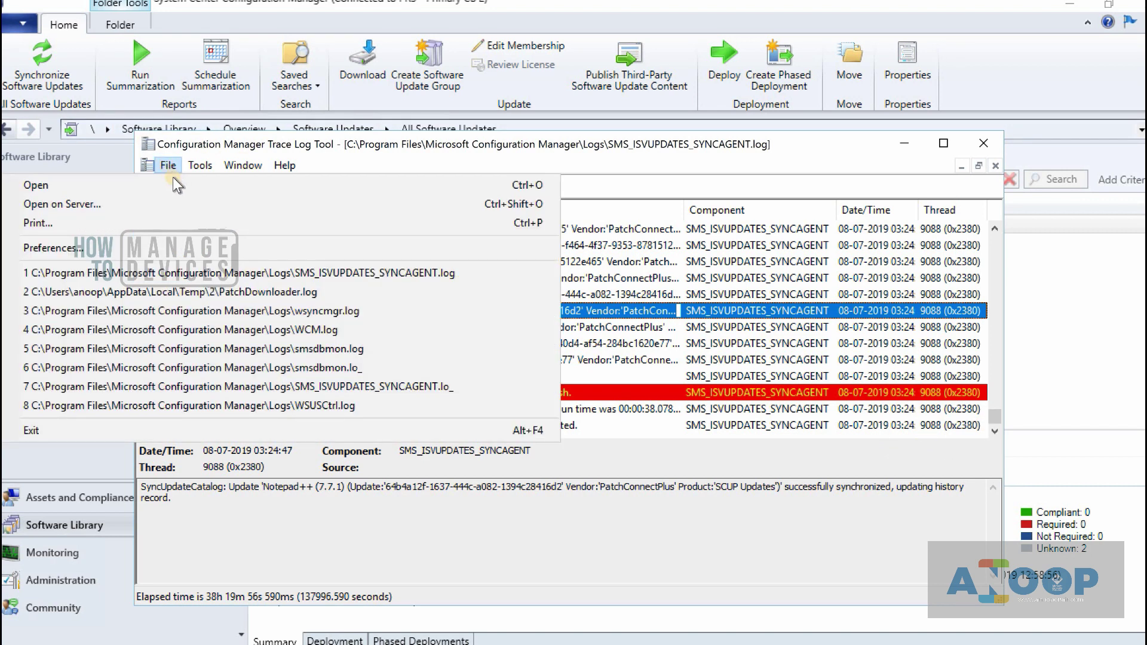
left_click(270, 310)
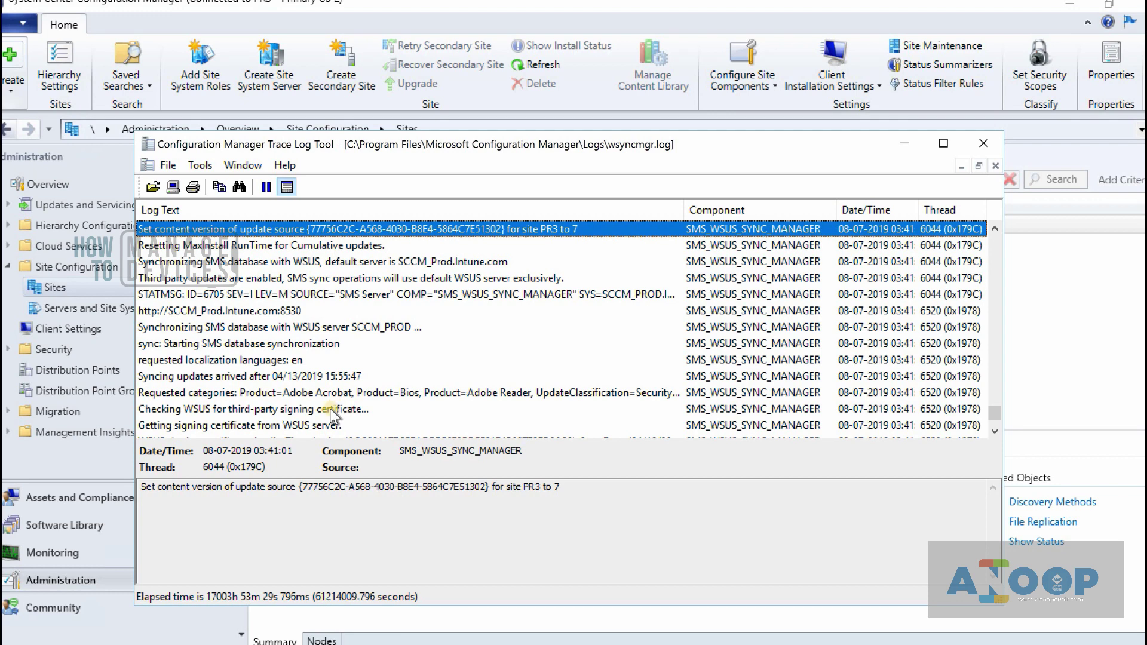
Step: Examine the wsyncmgr.log entries from the third-party signing certificate check through the category and update synchronization to the end of the sync
left_click(330, 408)
key("Down")
key("Down")
key("Down")
key("Down")
key("Down")
key("Down")
key("Down")
key("Down")
key("Down")
key("Down")
key("Down")
key("Down")
key("Down")
key("Down")
key("Down")
key("Down")
key("Down")
key("Down")
key("Down")
key("Down")
key("Down")
key("Down")
key("Down")
key("Down")
key("Down")
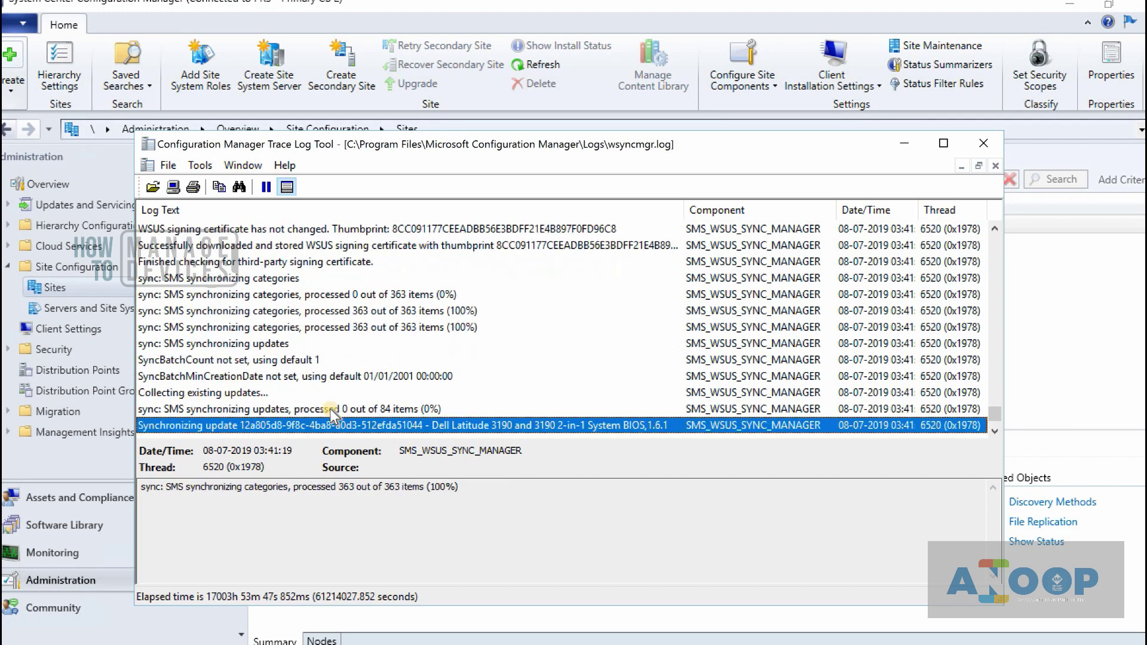
key("Down")
key("Down")
key("Down")
key("Down")
key("Down")
key("Down")
key("Down")
key("Down")
key("Down")
key("Down")
key("Down")
key("Down")
key("Down")
key("Down")
key("Down")
key("Down")
key("Down")
key("Down")
key("Down")
key("Down")
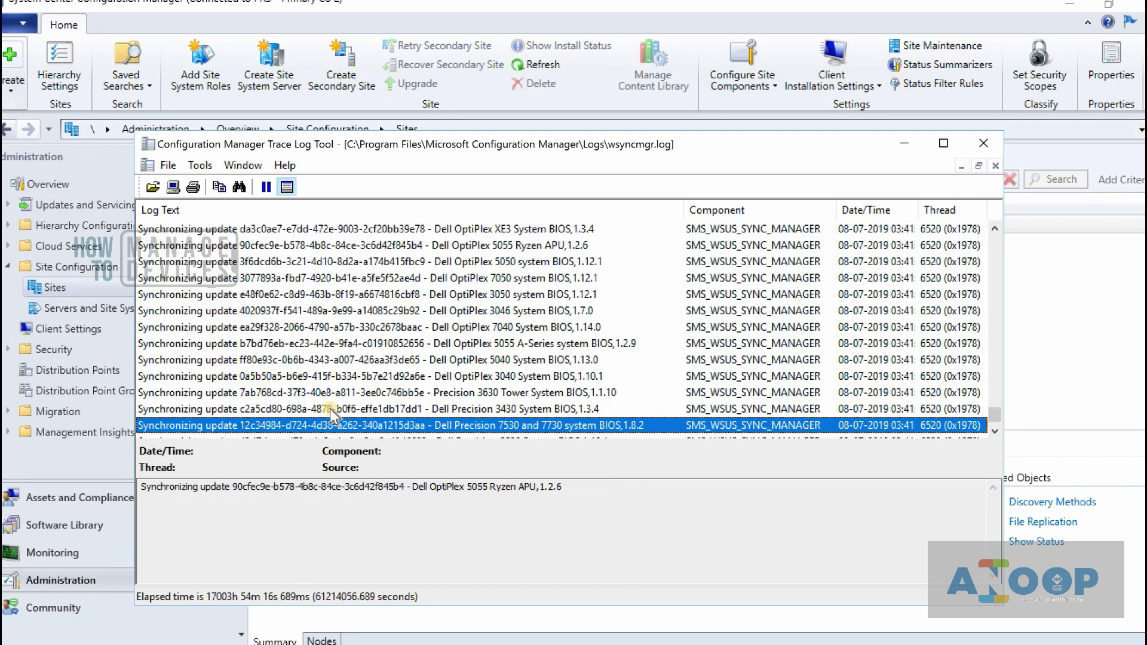
key("Down")
key("Down")
key("Down")
key("Down")
key("Down")
key("Down")
key("Down")
key("Down")
key("Down")
key("Down")
key("Down")
key("Down")
key("Down")
key("Down")
key("Down")
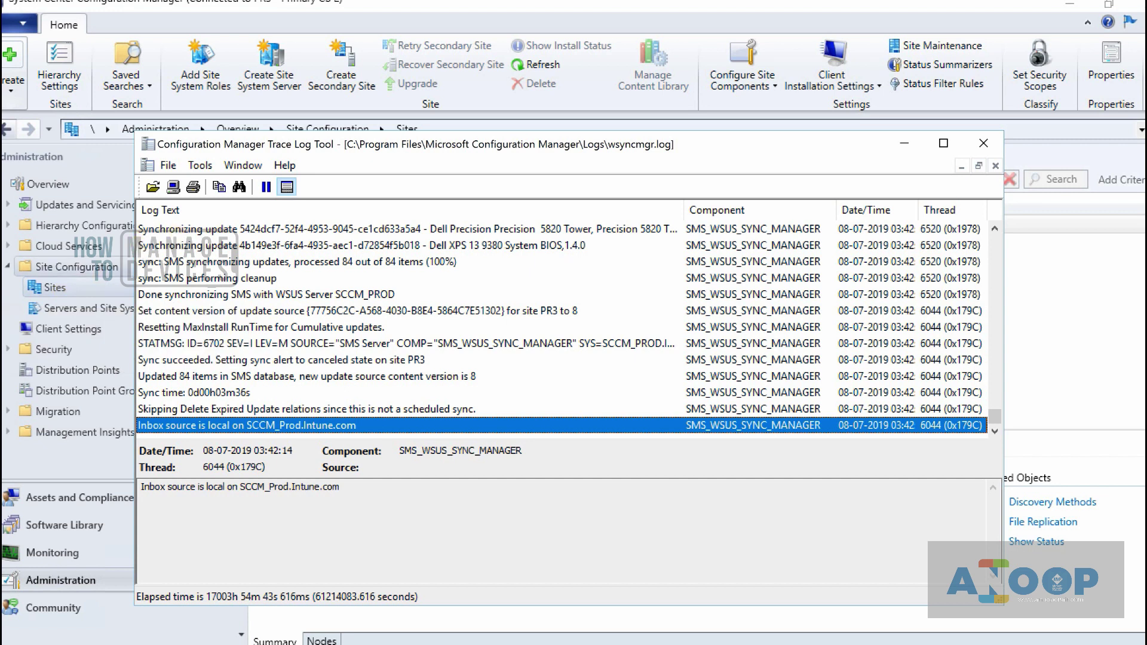
Step: Enable the product Google Chrome (x64) in the site's Software Update Point component and save the product selection
left_click(45, 290)
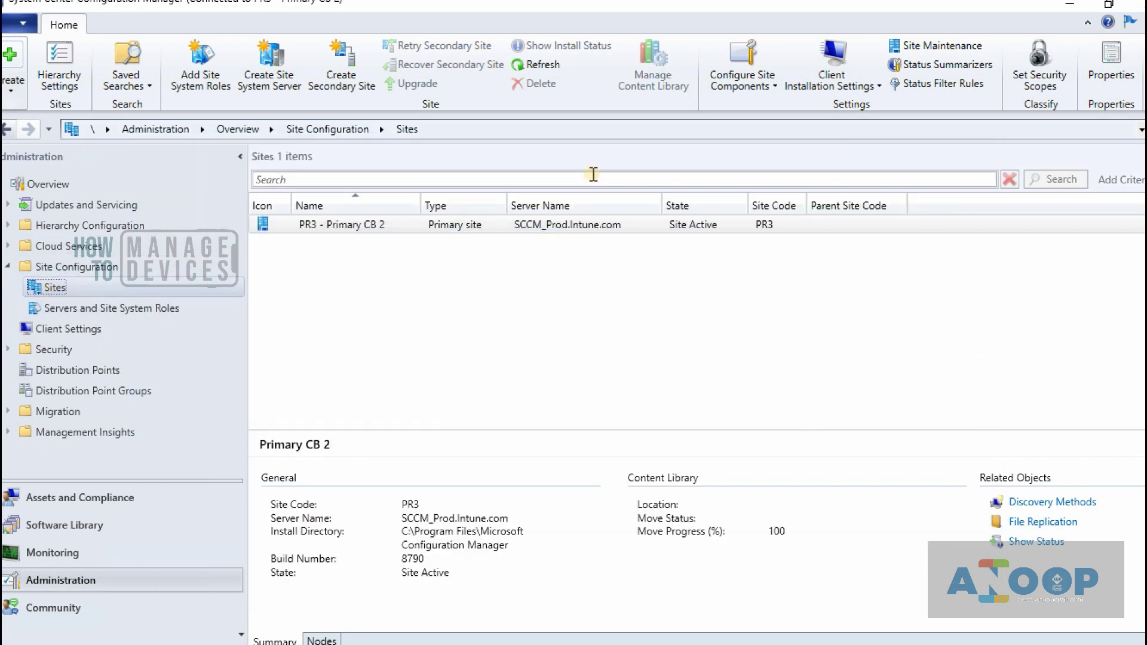
left_click(765, 80)
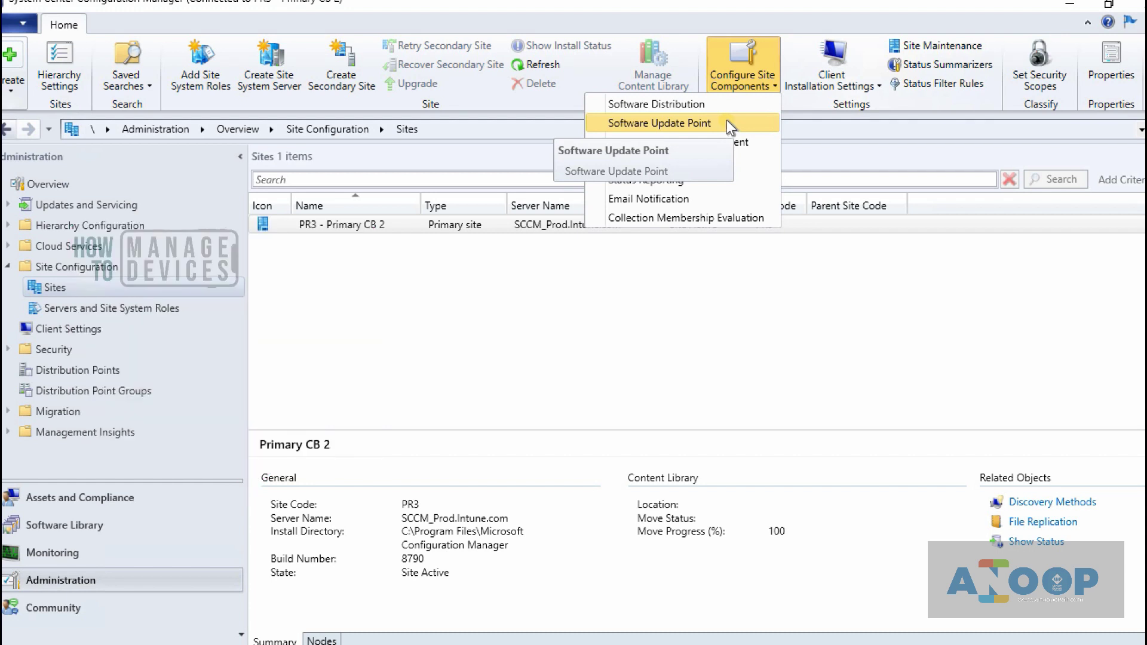
left_click(727, 123)
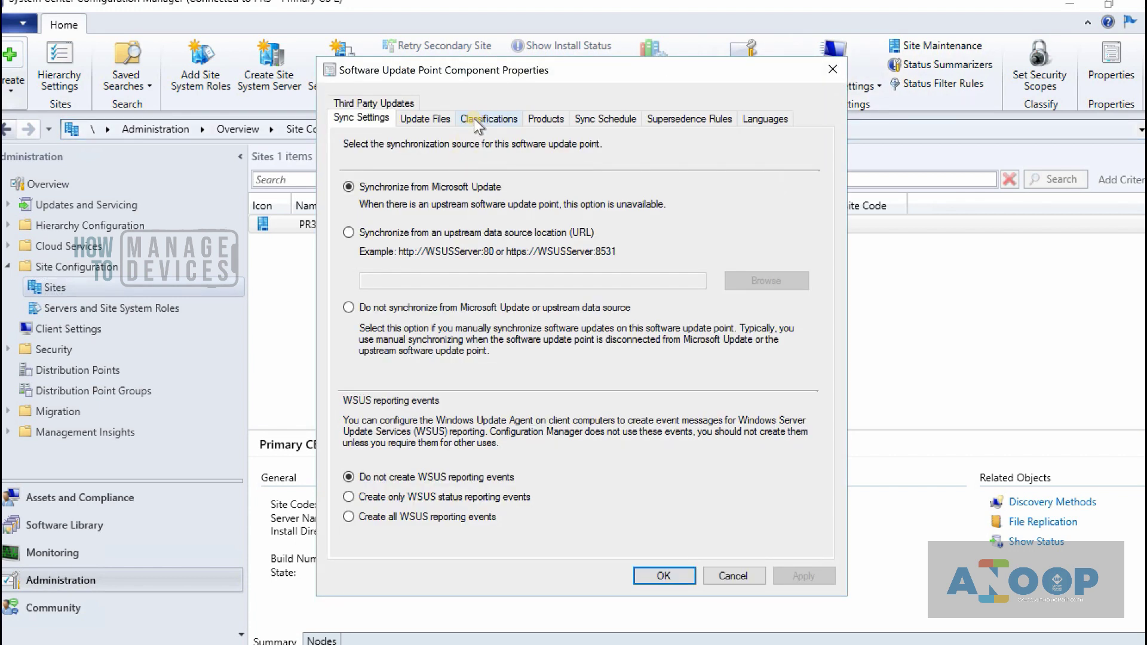
left_click(556, 115)
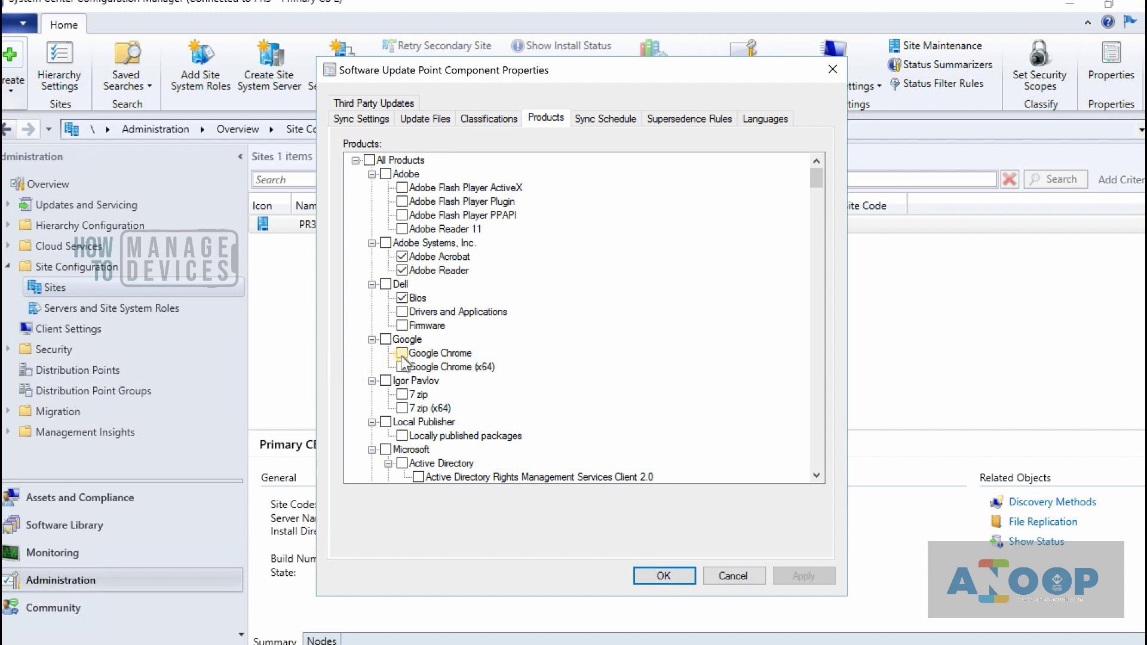
left_click(401, 367)
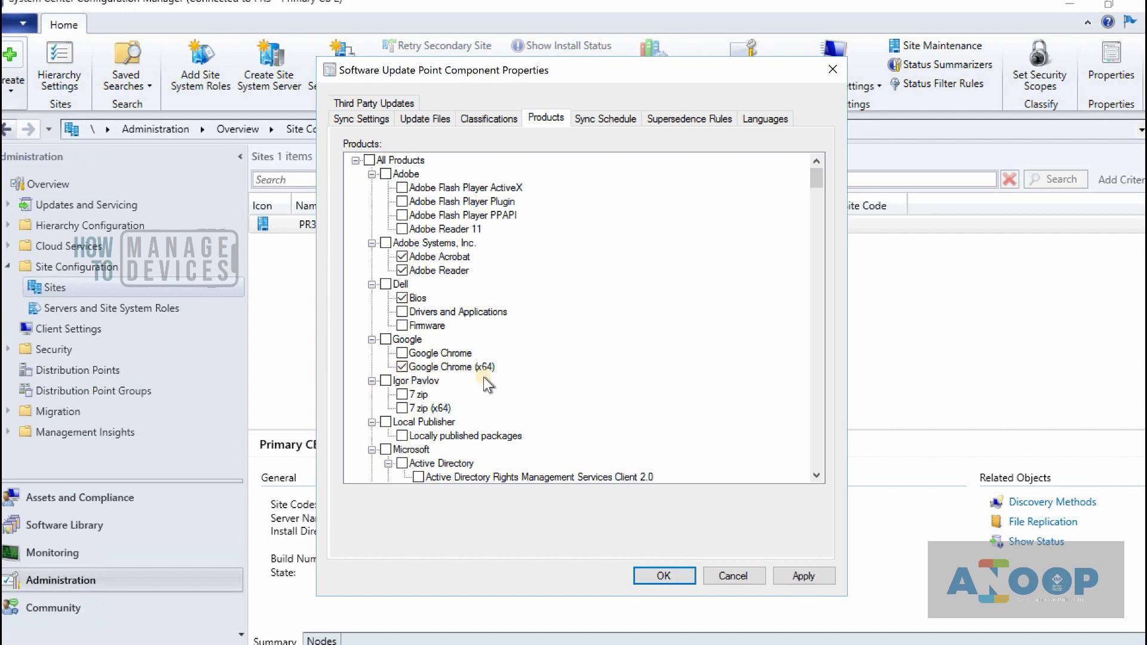
left_click(372, 449)
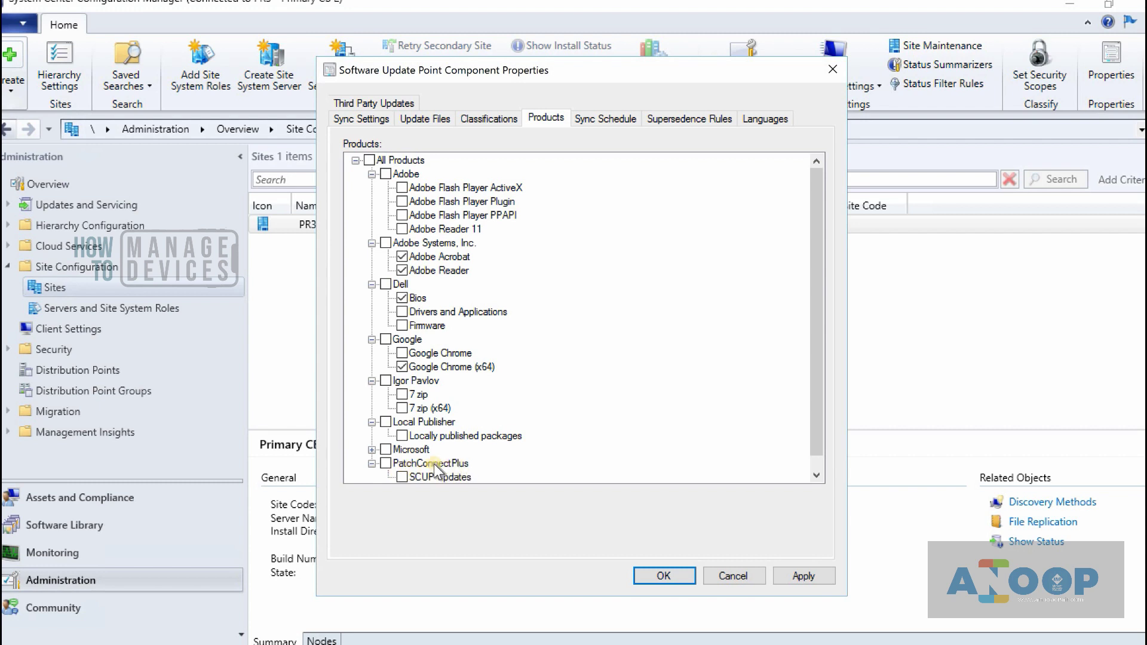
left_click_drag(812, 431, 782, 460)
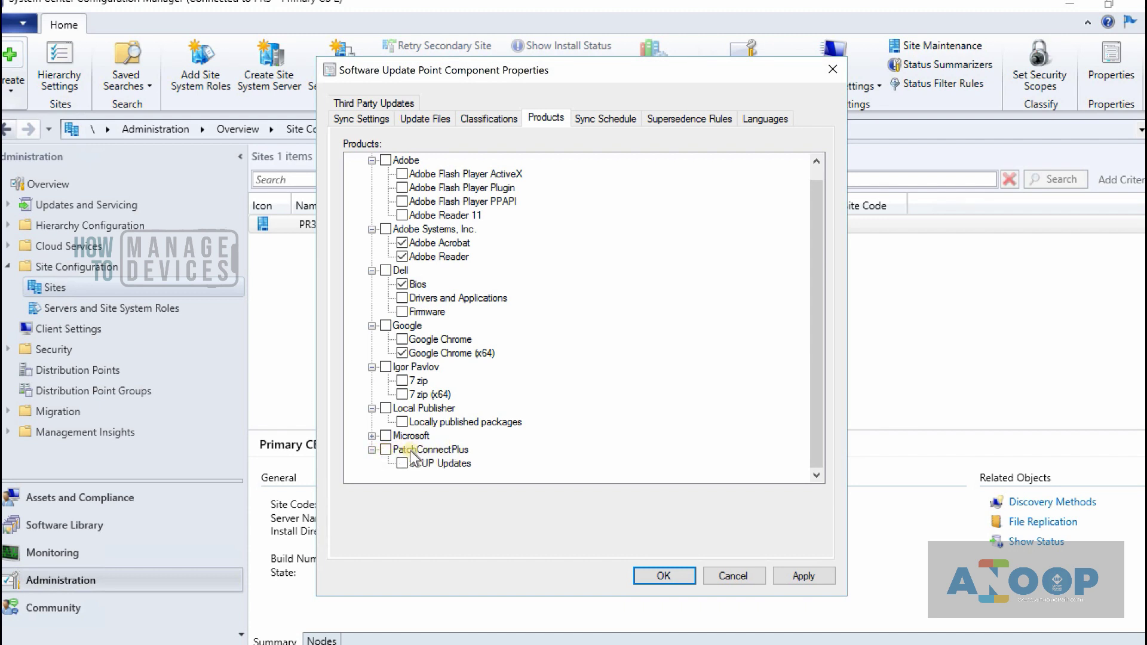
left_click(453, 450)
left_click(400, 353)
left_click(657, 576)
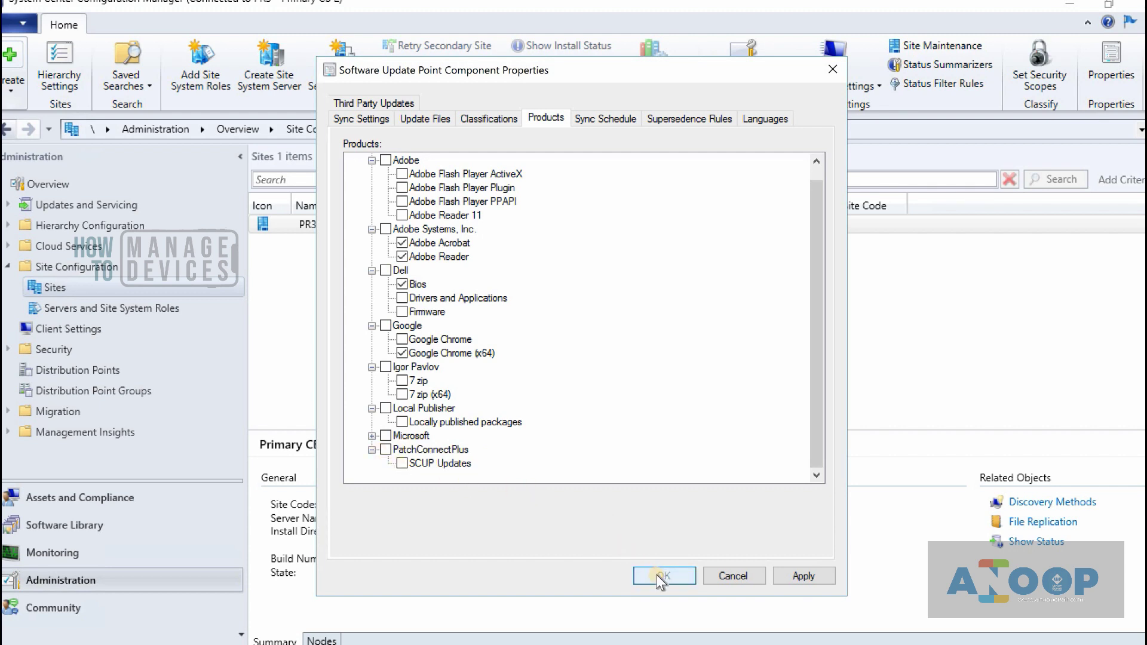
Step: Start another site-wide software updates synchronization and check wsyncmgr.log for the Google Chrome (x64) update
left_click(78, 530)
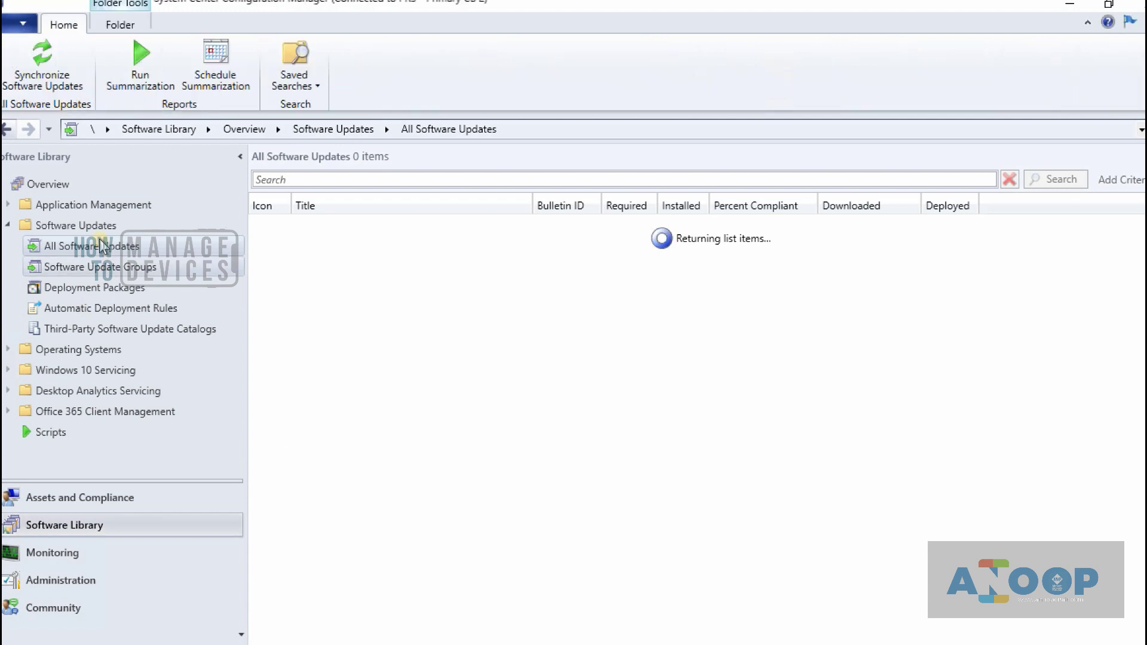
left_click(59, 76)
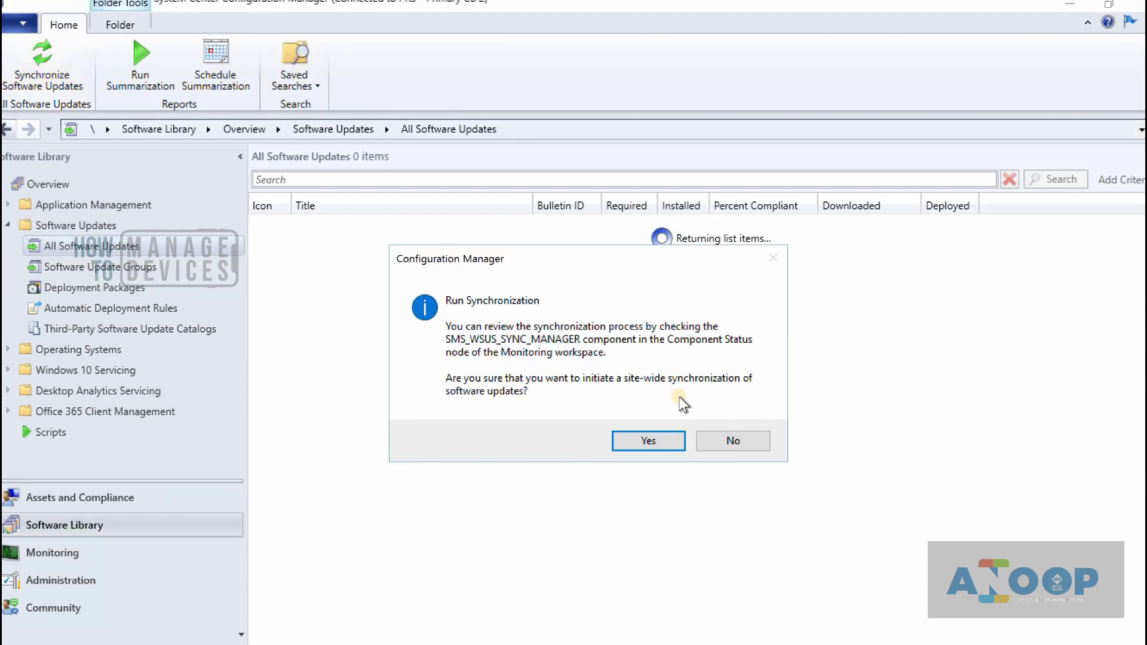
left_click(648, 440)
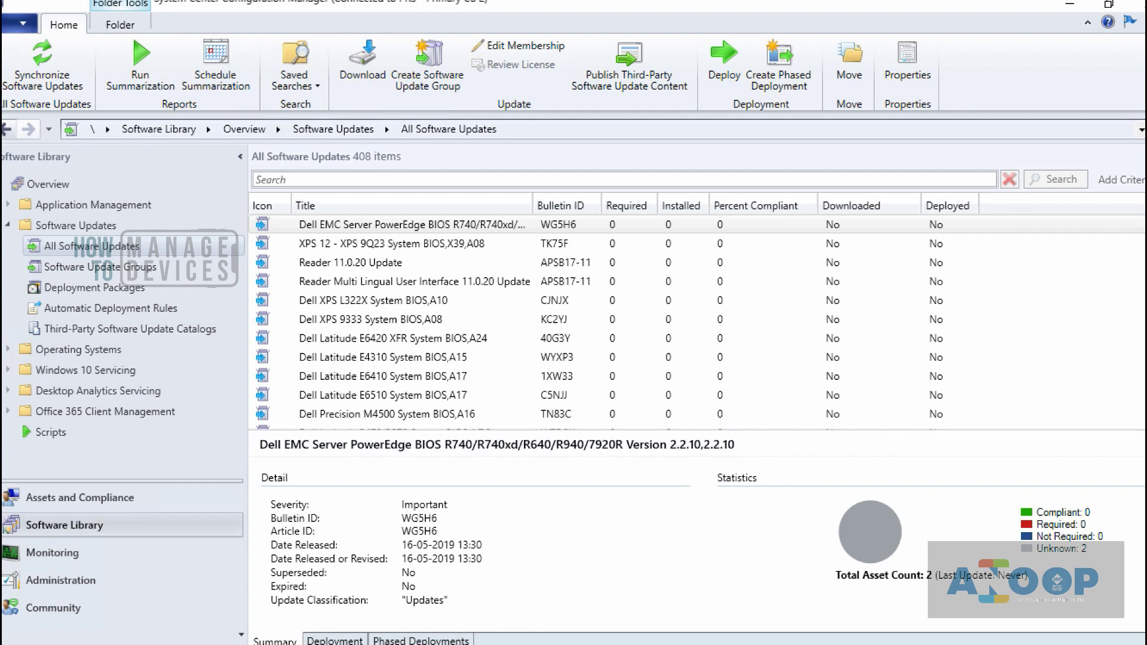
left_click(460, 628)
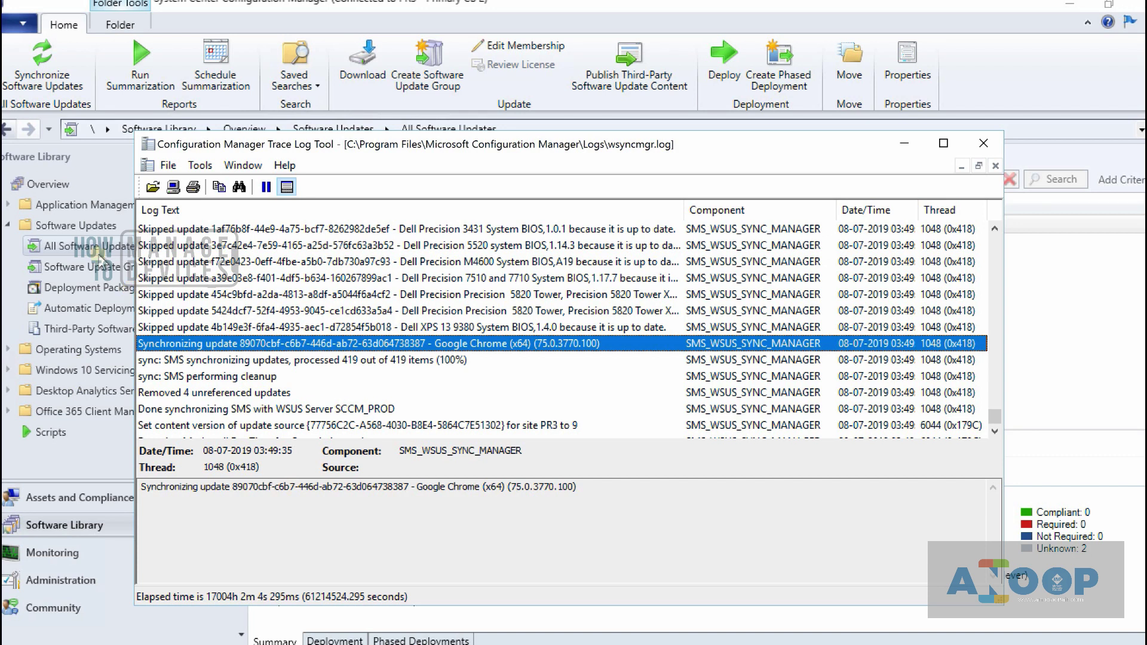
Step: Try to download the Google Chrome (x64) (75.0.3770.100) update from All Software Updates
left_click(74, 246)
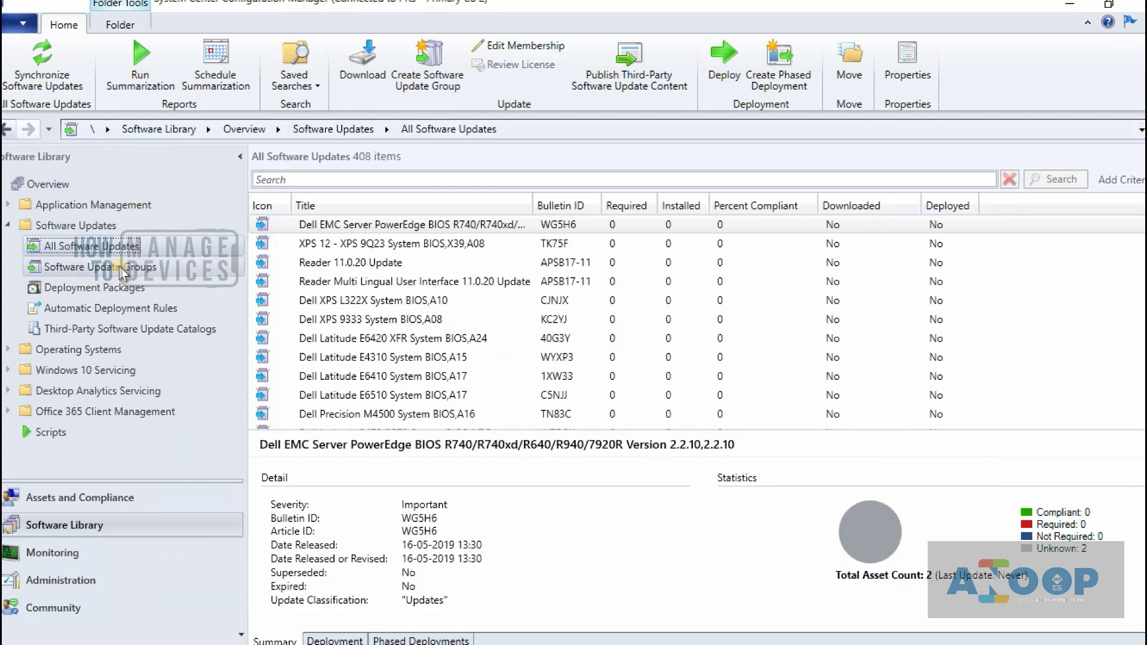
left_click(340, 222)
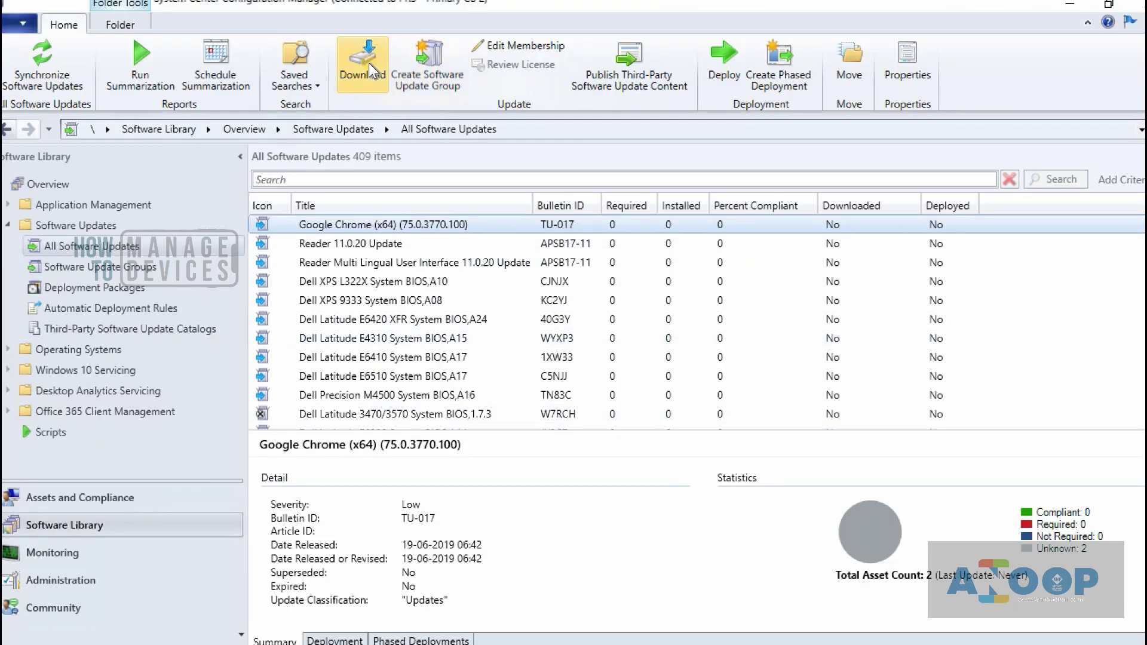
left_click(368, 62)
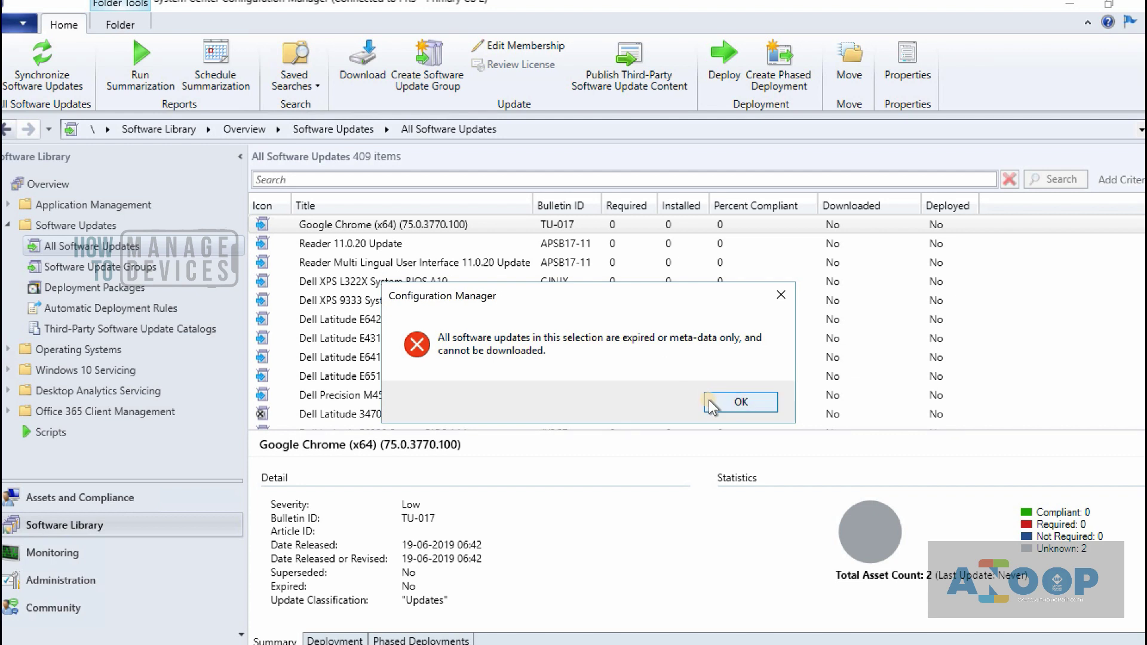
left_click(709, 401)
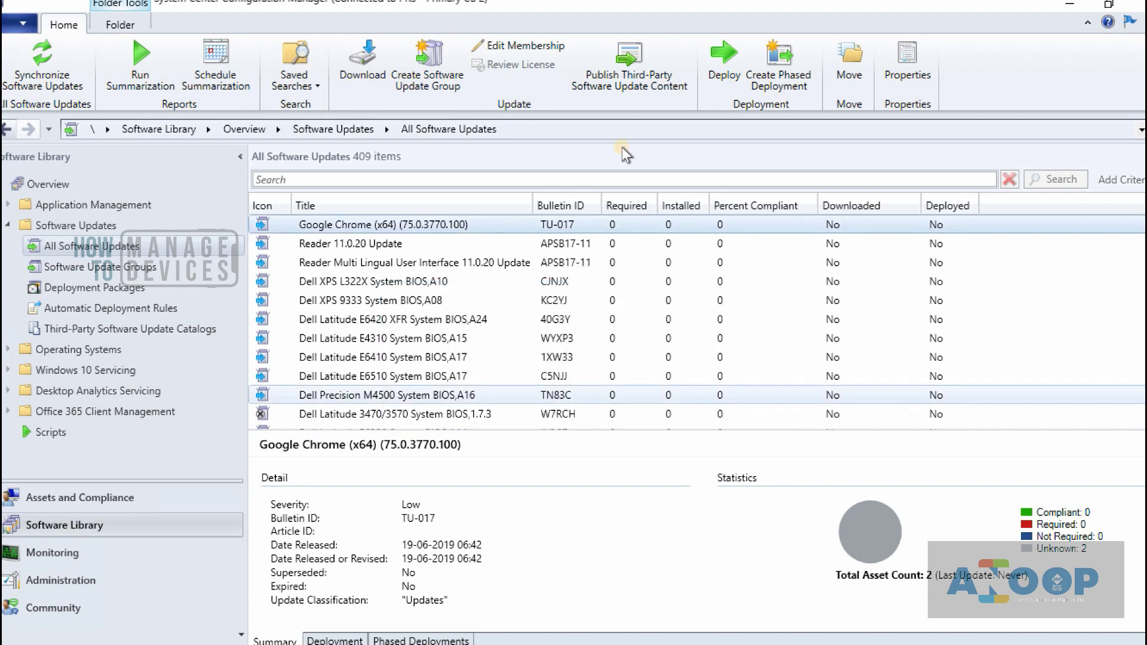
Step: Publish the third-party content of the Google Chrome (x64) (75.0.3770.100) update and run a site-wide software updates synchronization
left_click(633, 69)
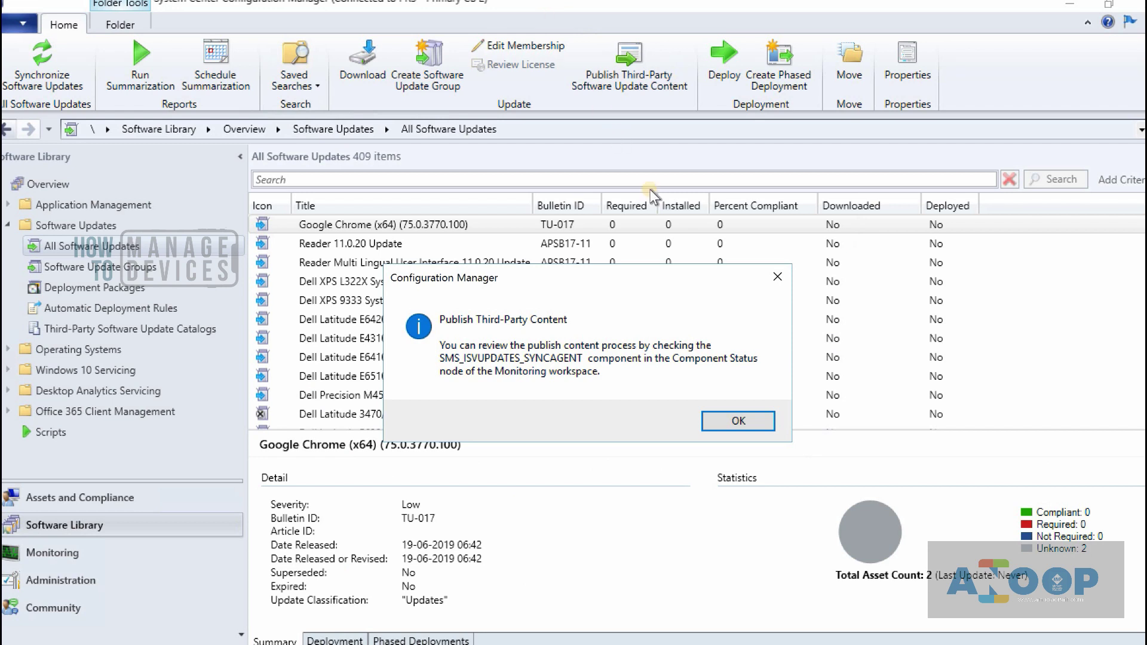
left_click(726, 421)
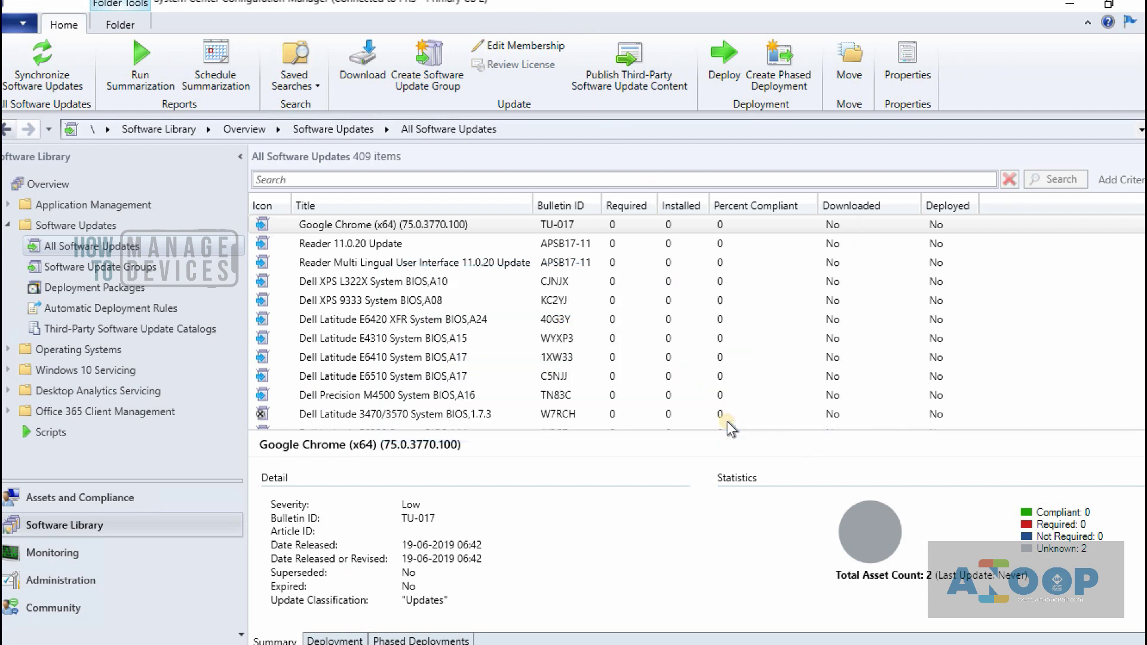
left_click(45, 63)
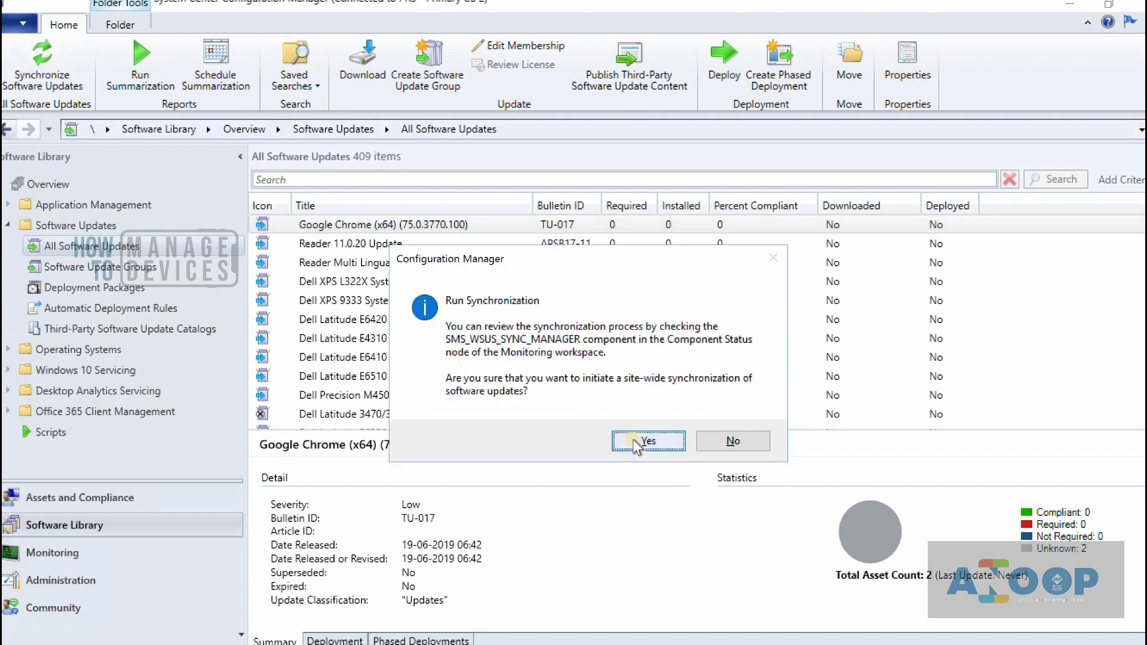
left_click(633, 441)
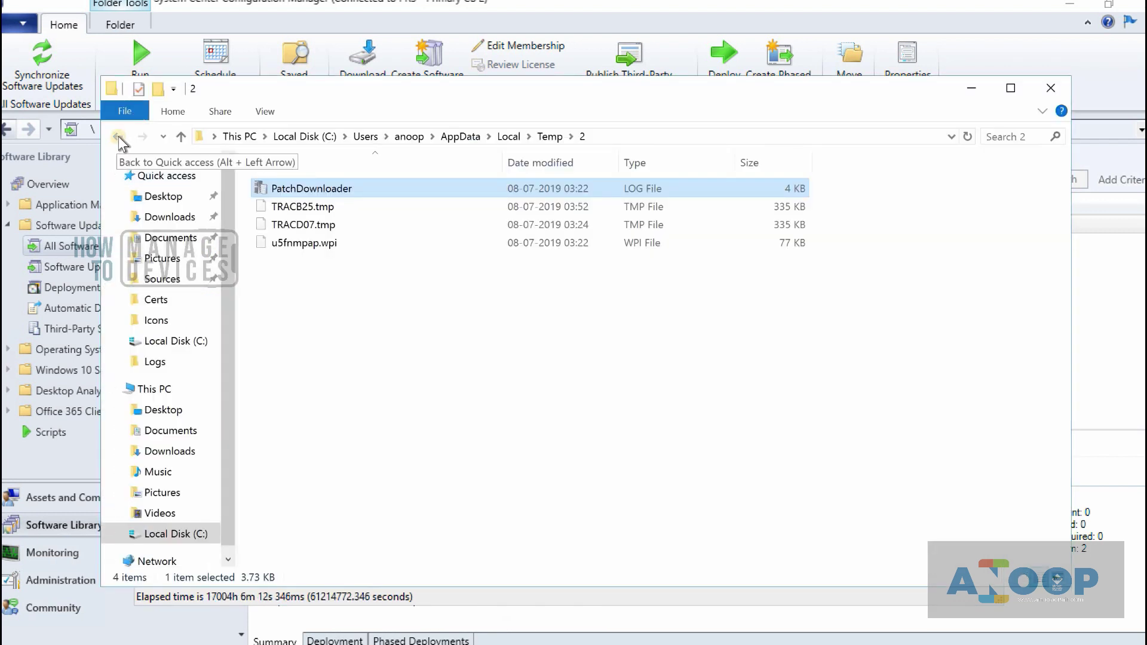
Step: Open the recent log SMS_ISVUPDATES_SYNCAGENT from File Explorer and examine the Google Chrome content download and signature check entries
left_click(119, 139)
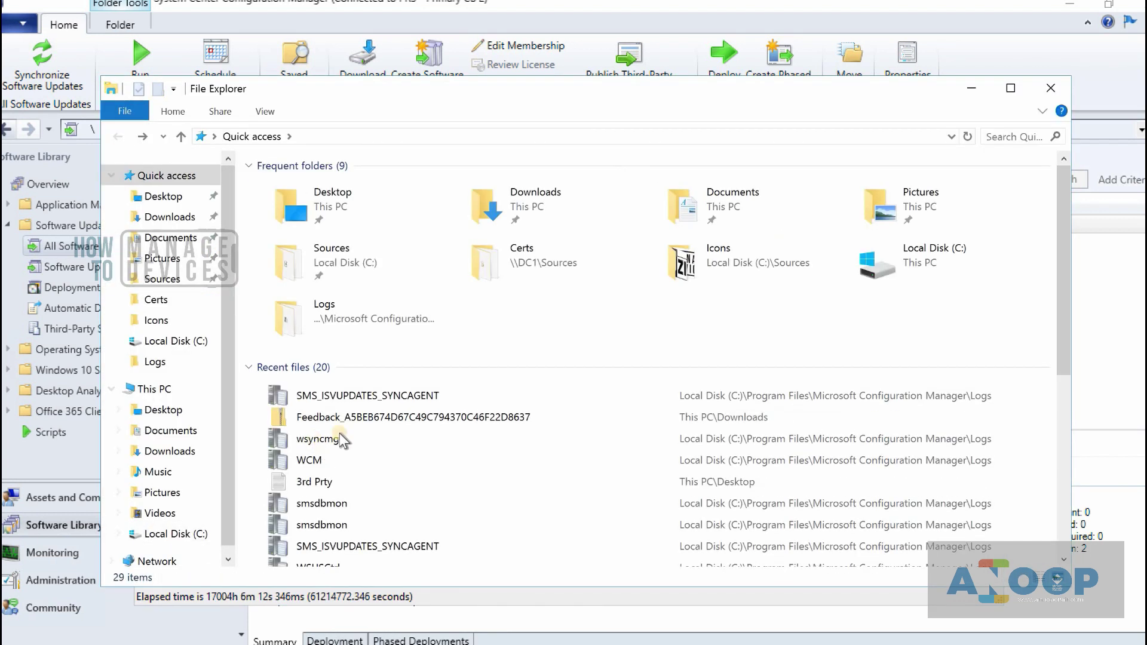
double_click(364, 395)
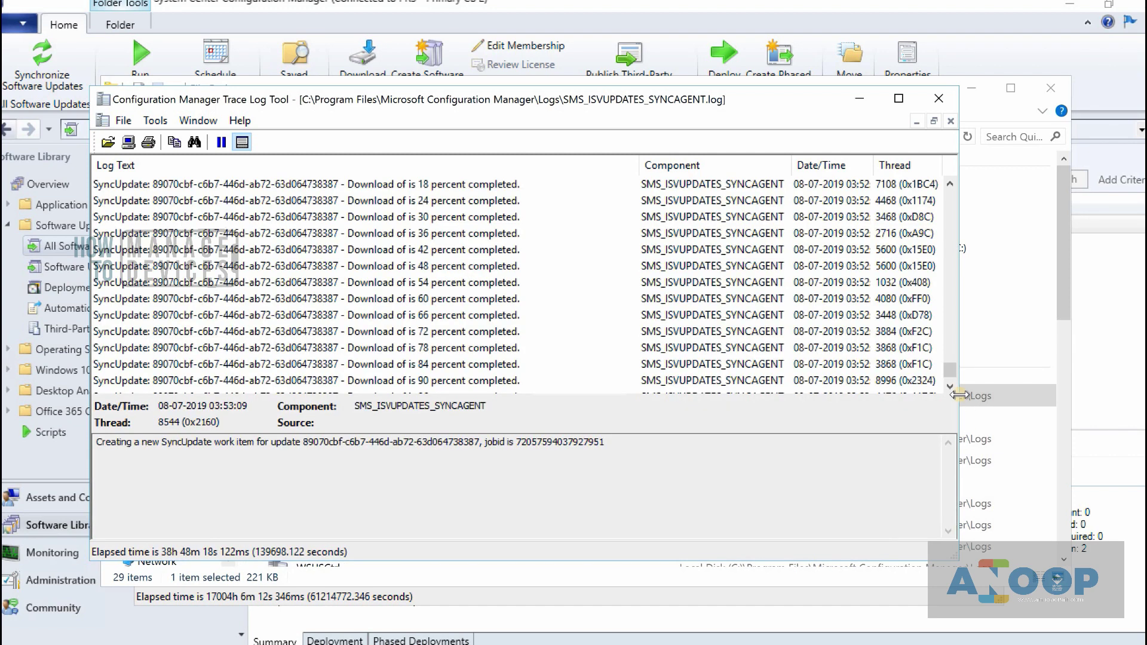
left_click(447, 381)
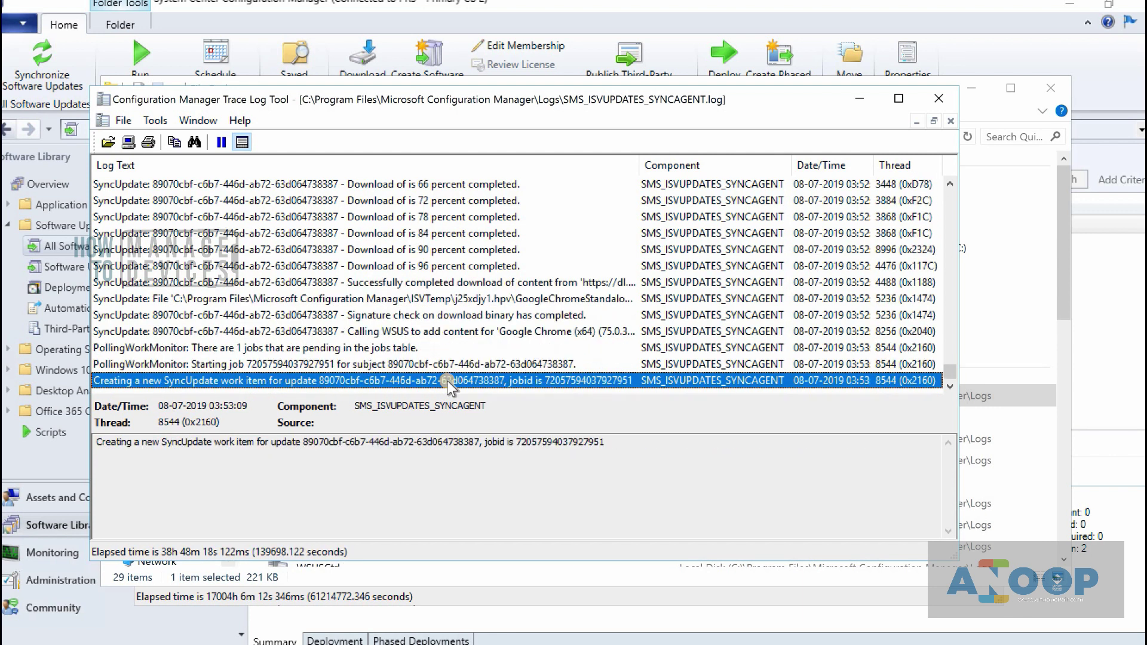
left_click(457, 299)
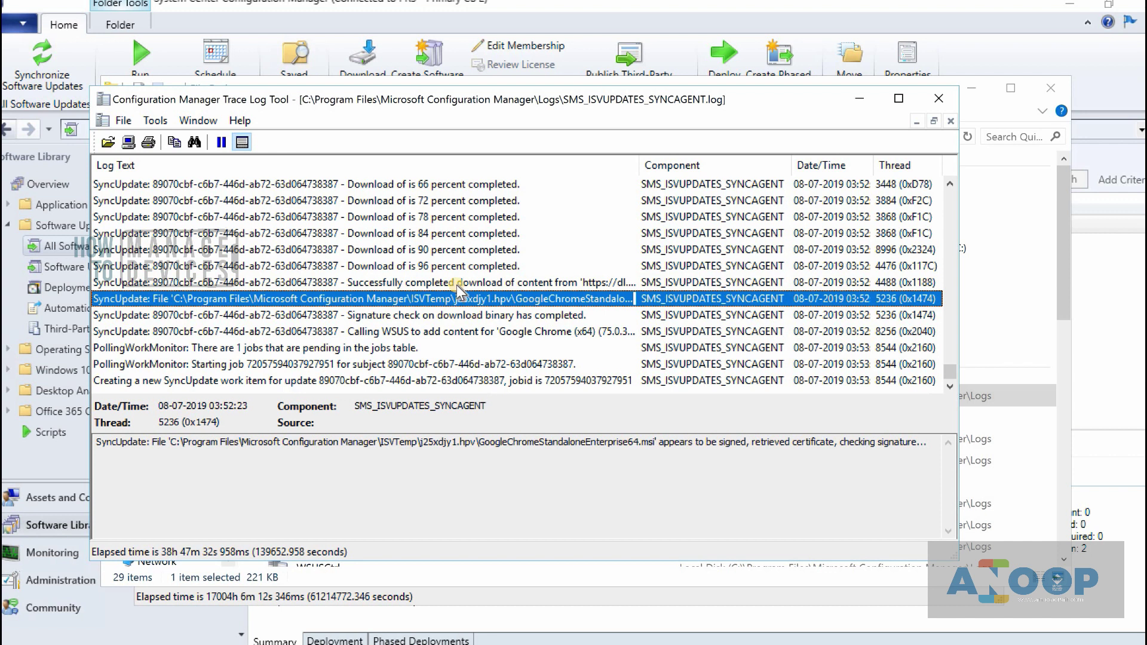
left_click(457, 285)
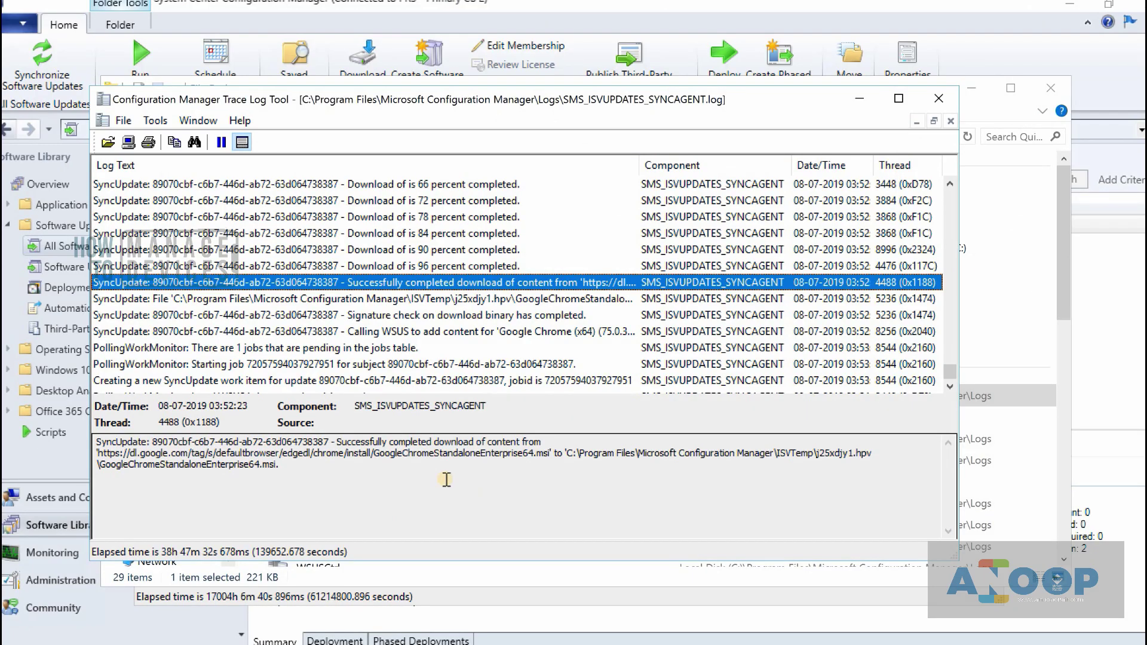
Step: Put the sync agent log and File Explorer aside and examine the Google Chrome (x64) (75.0.3770.100) synchronization entry in wsyncmgr.log
left_click(858, 98)
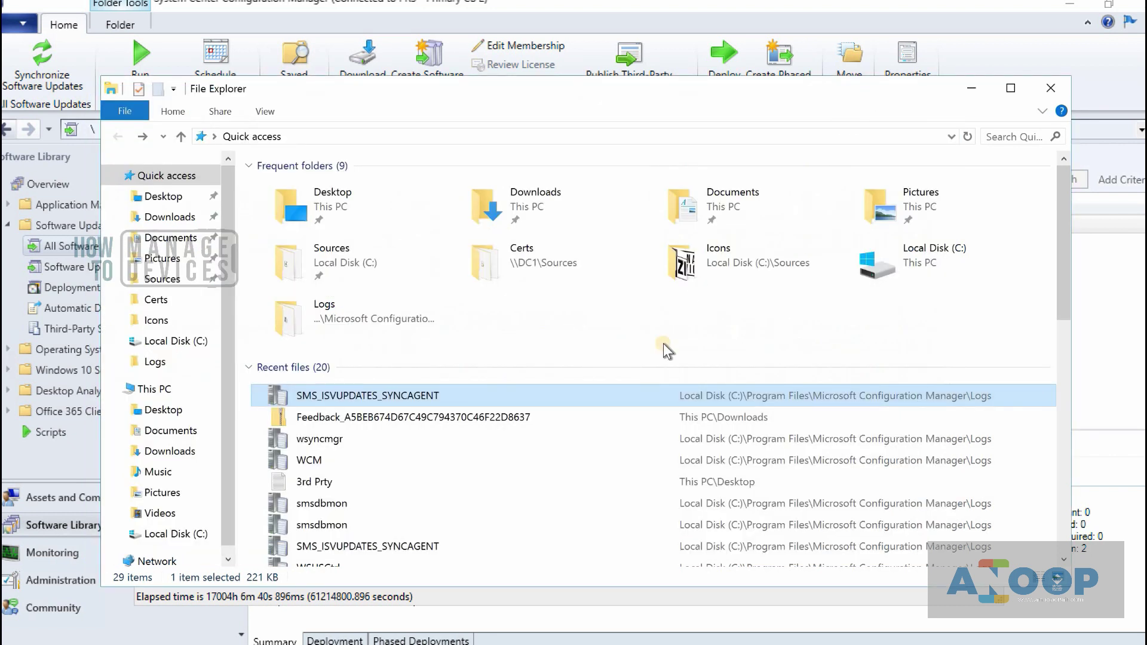
left_click(979, 91)
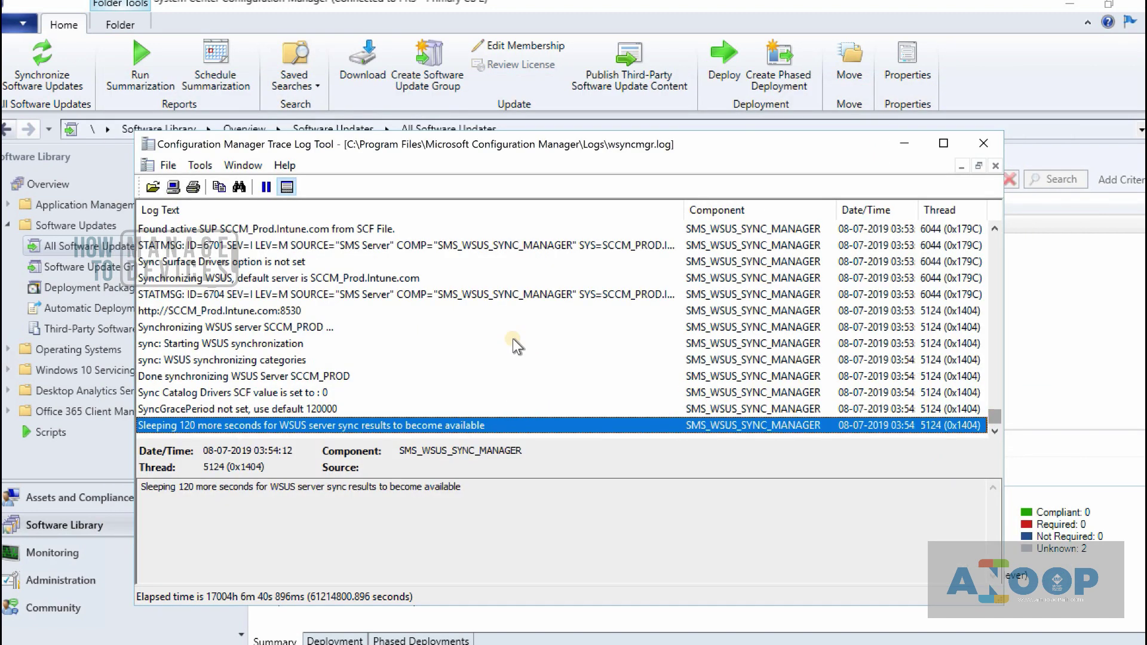
left_click(428, 299)
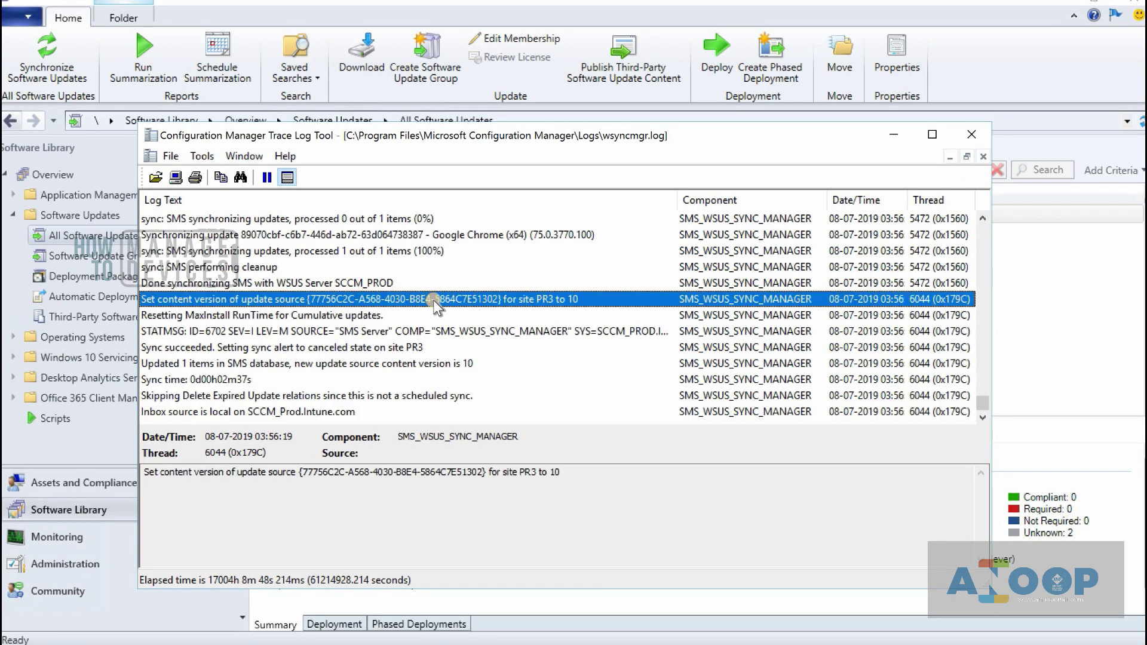
left_click(467, 235)
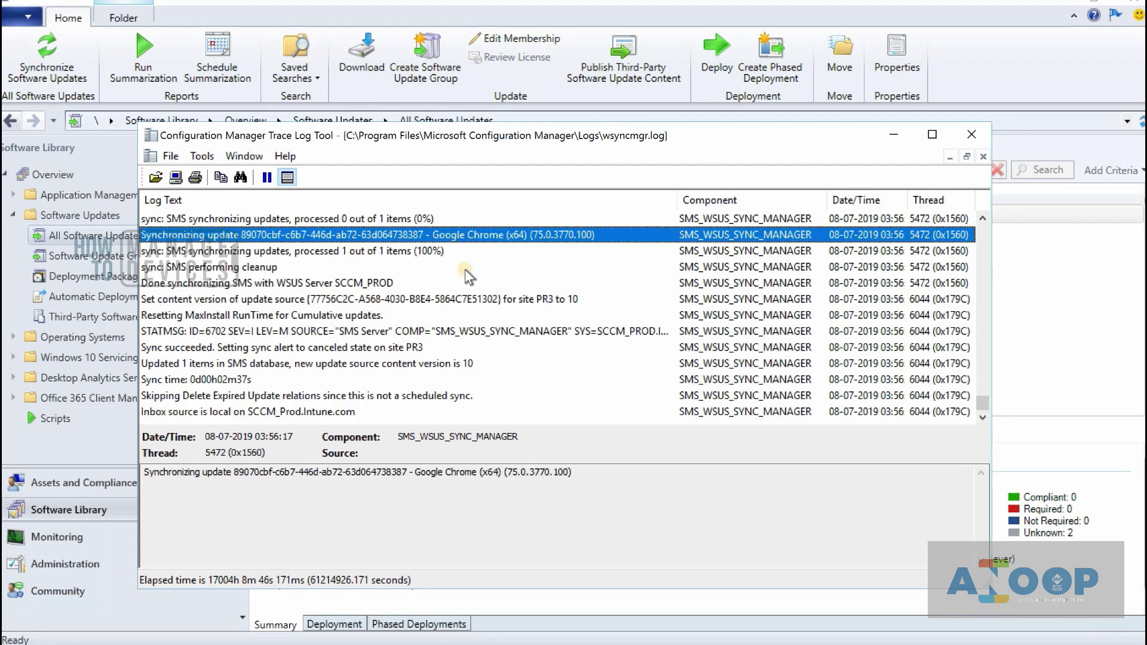
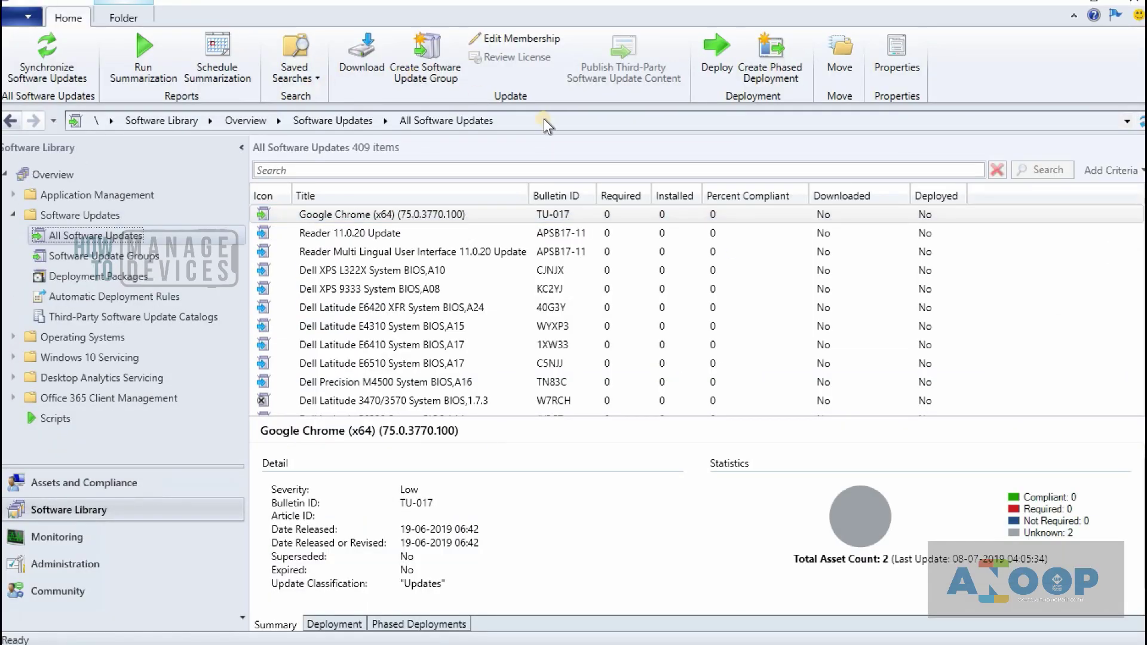
Step: Start a deployment of the Google Chrome (x64) (75.0.3770.100) update and apply the Third-Party Software Updates deployment template
left_click(377, 216)
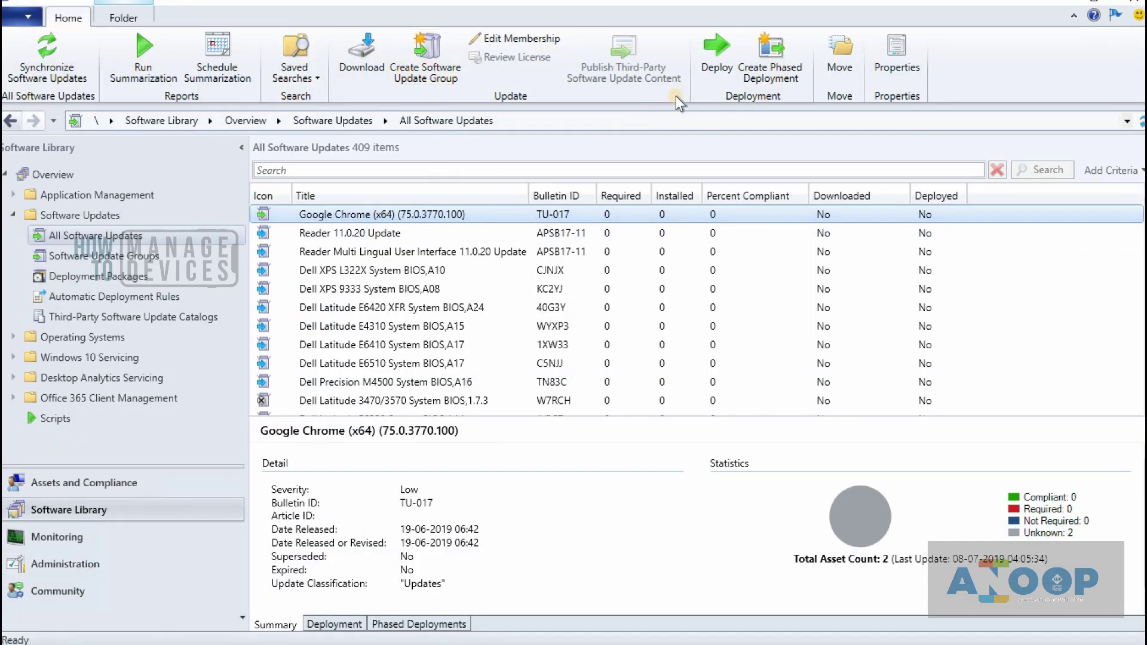
left_click(714, 63)
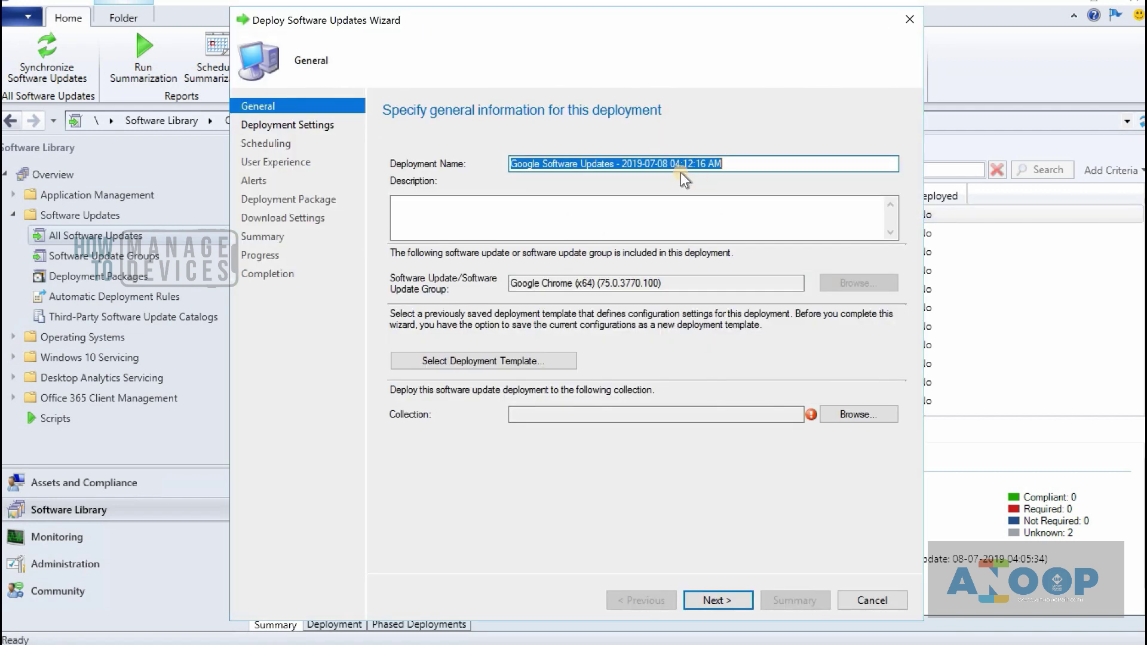
left_click(505, 361)
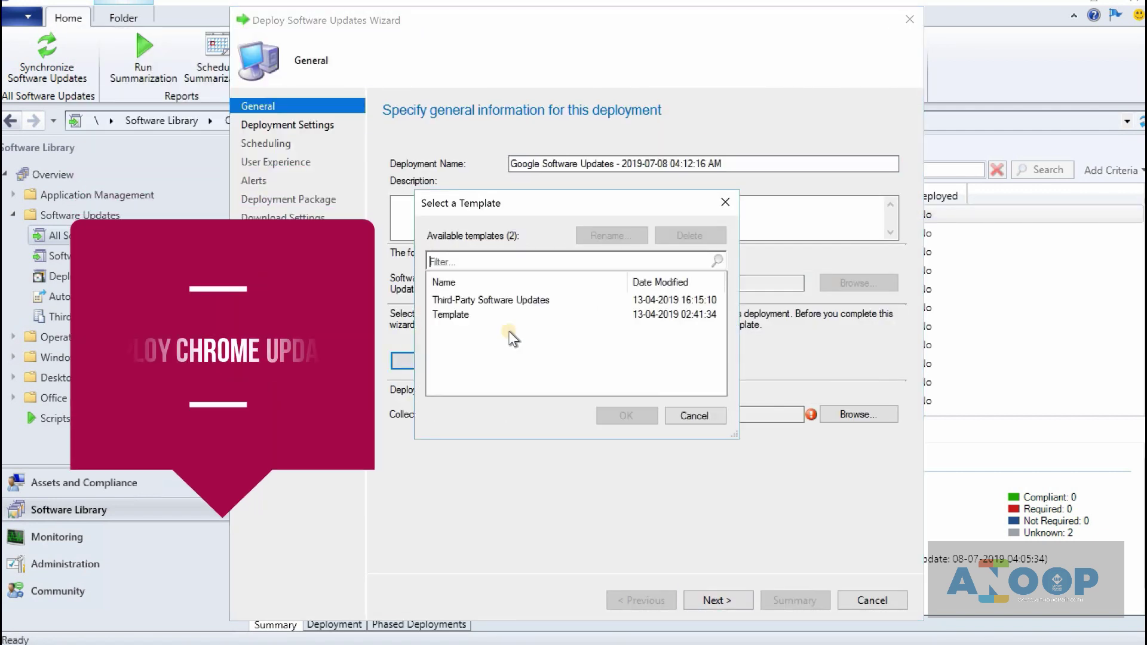
left_click(472, 302)
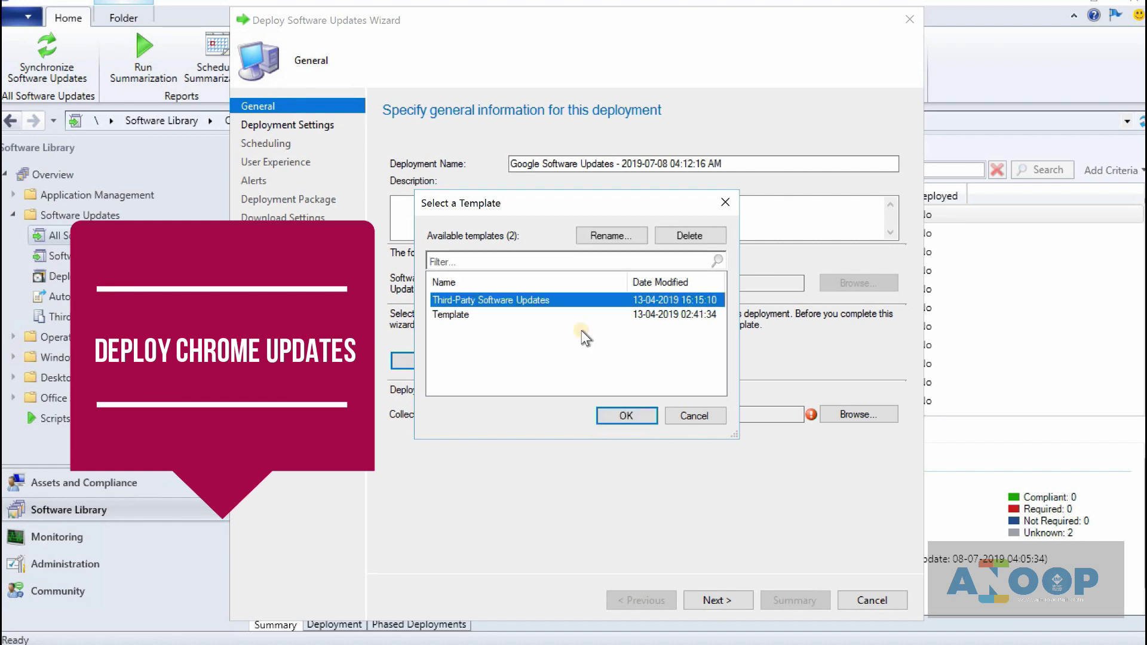
left_click(612, 412)
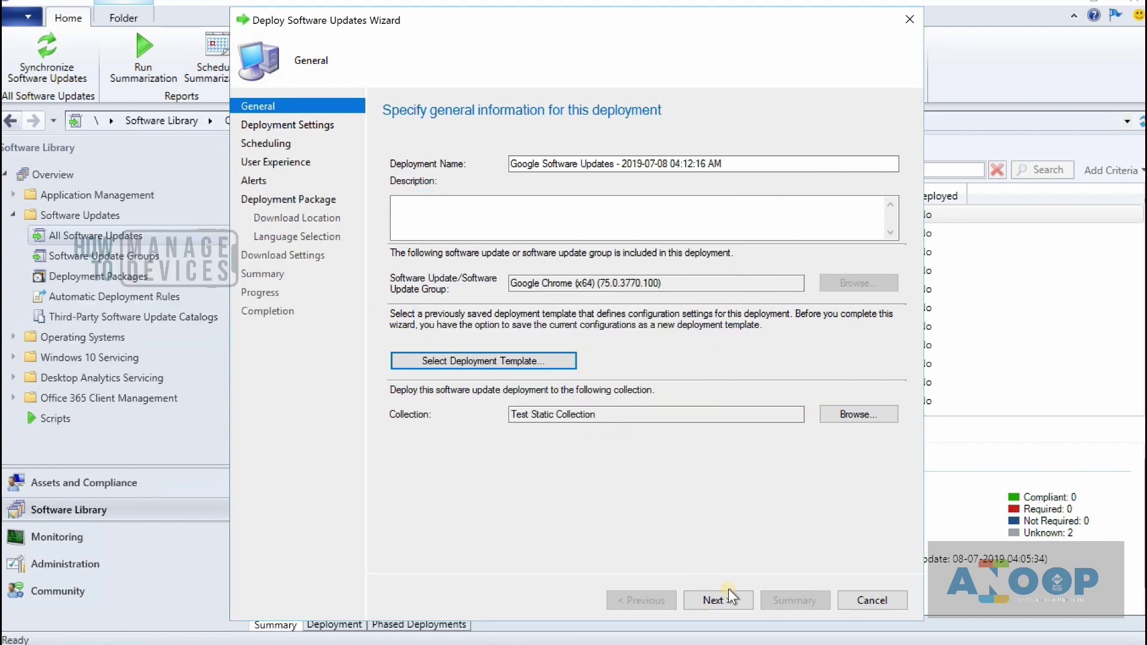
Step: Accept the template's collection, deployment, scheduling, user experience and alert settings, continuing to the deployment package selection
left_click(725, 598)
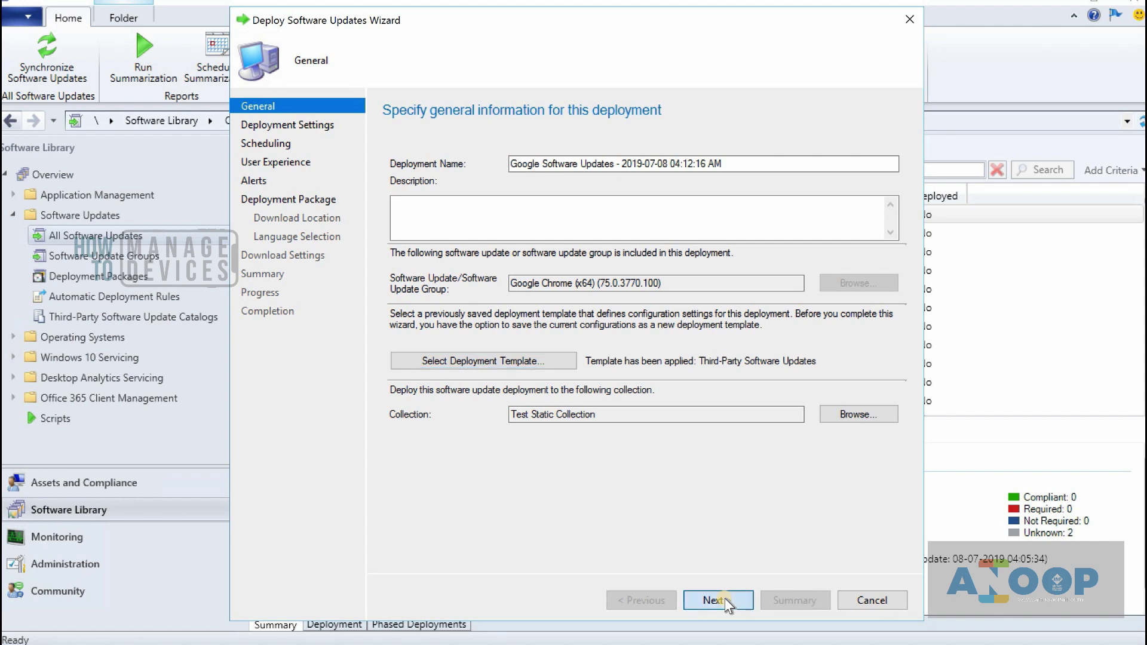
left_click(725, 598)
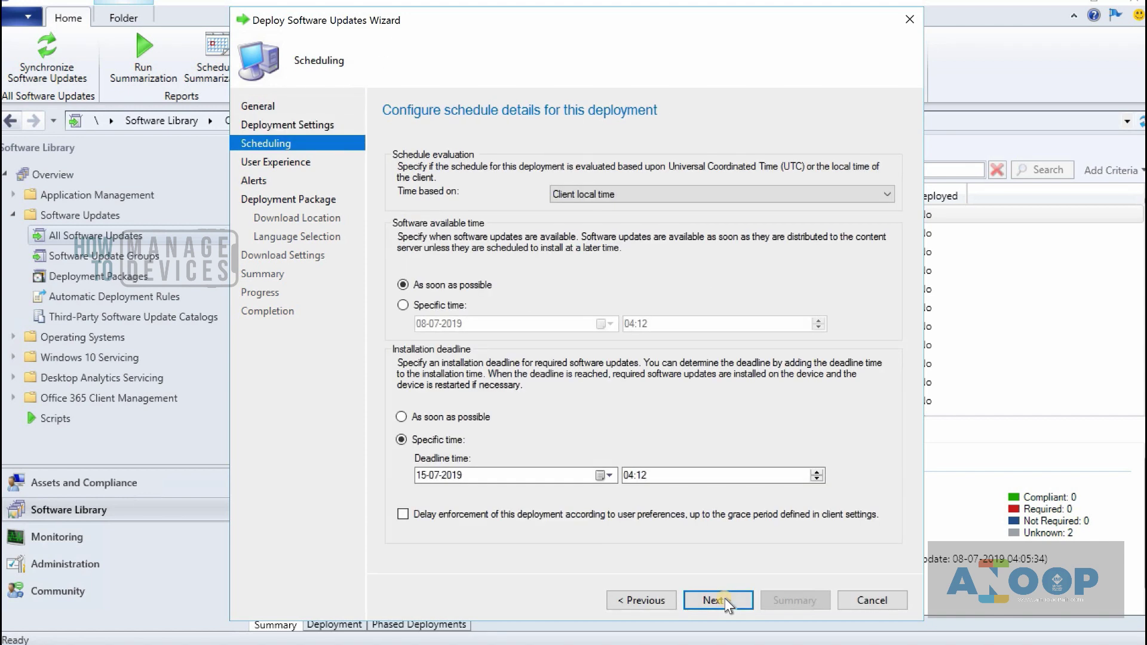
left_click(726, 598)
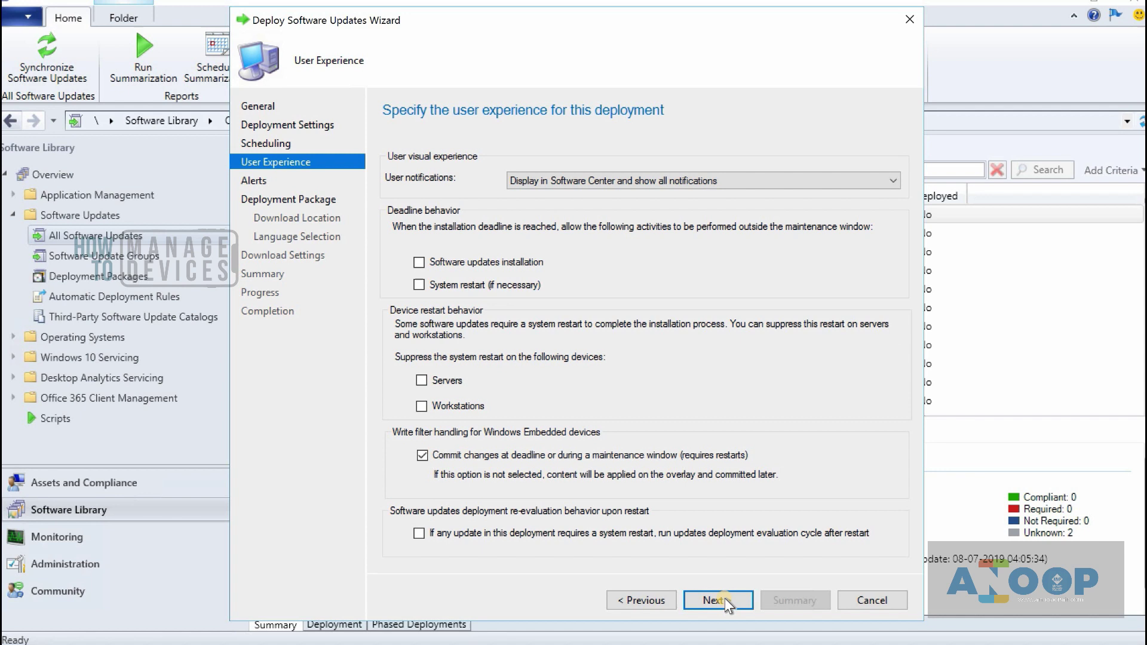
left_click(725, 598)
left_click(725, 598)
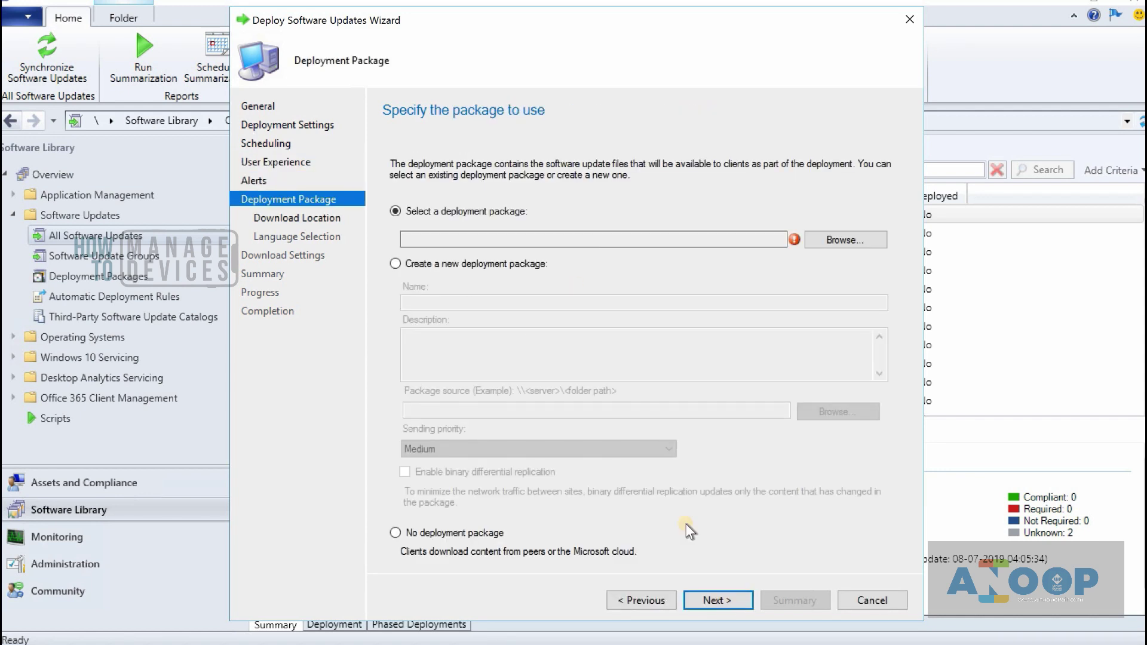
Step: Check the existing deployment packages without choosing one and create a new deployment package named Google Chrome
left_click(840, 242)
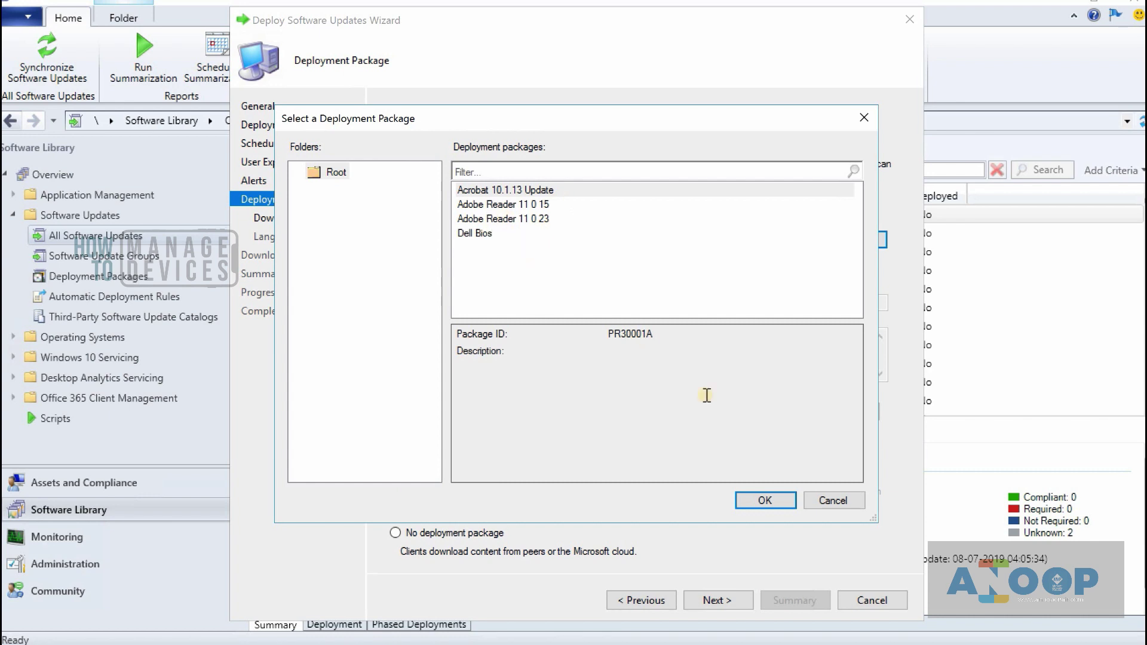
left_click(817, 501)
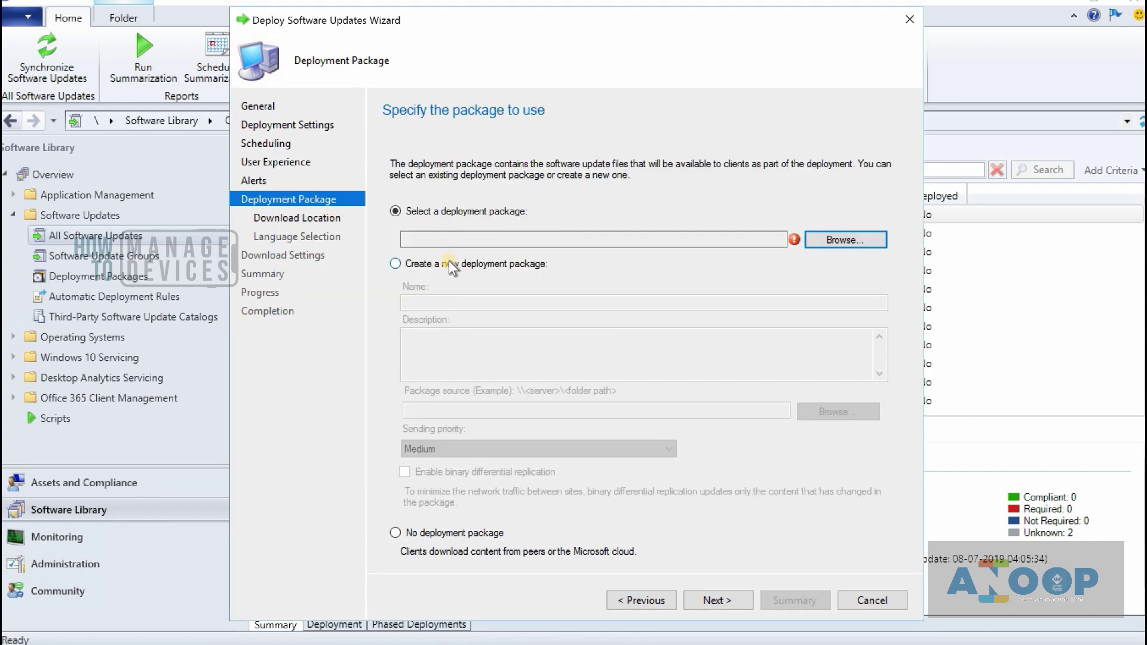
left_click(449, 262)
left_click(441, 303)
type("Google Chrome")
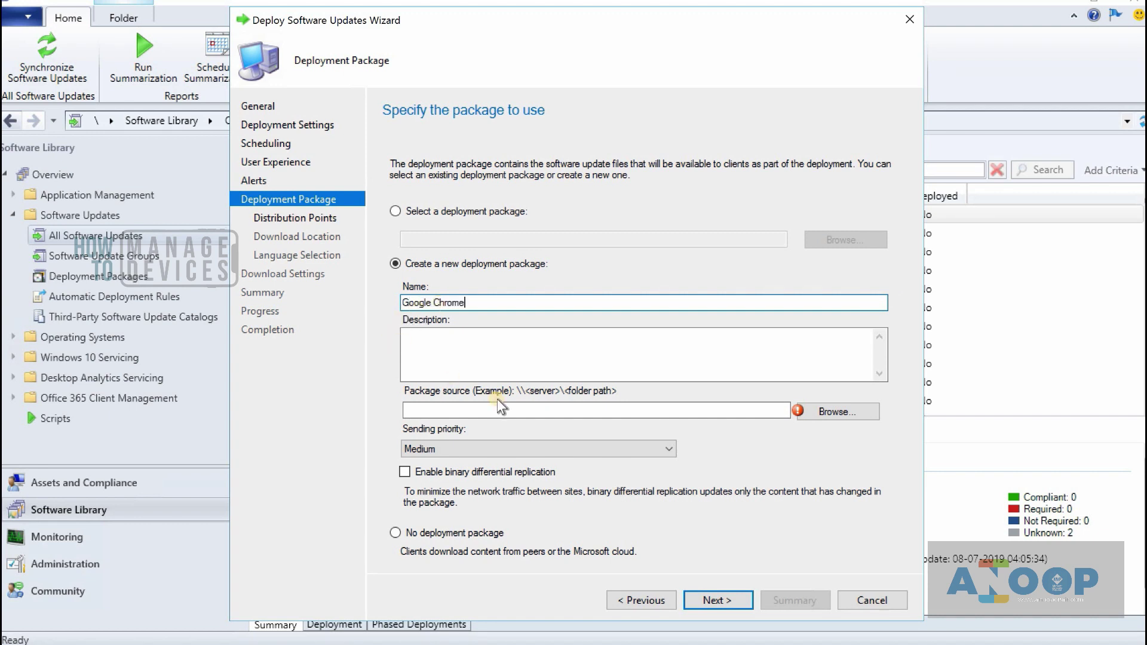
Step: Create a Google Chrome folder in \\SCCM_Prod\Sources\Third-Party Updates and copy its network path
left_click(833, 416)
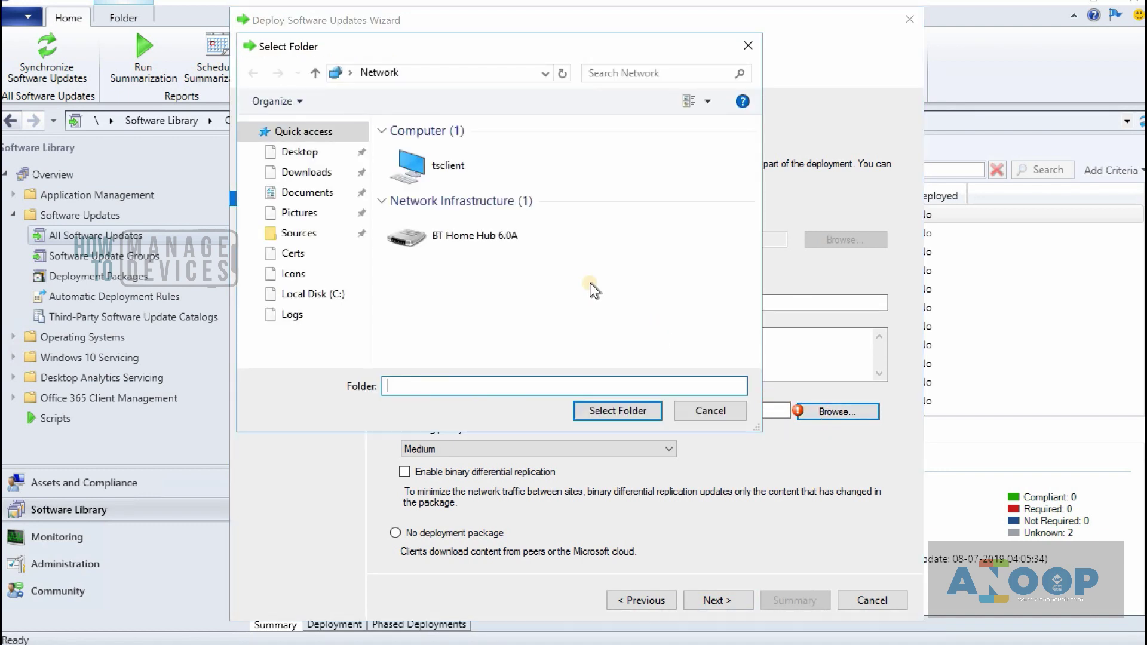
left_click(707, 411)
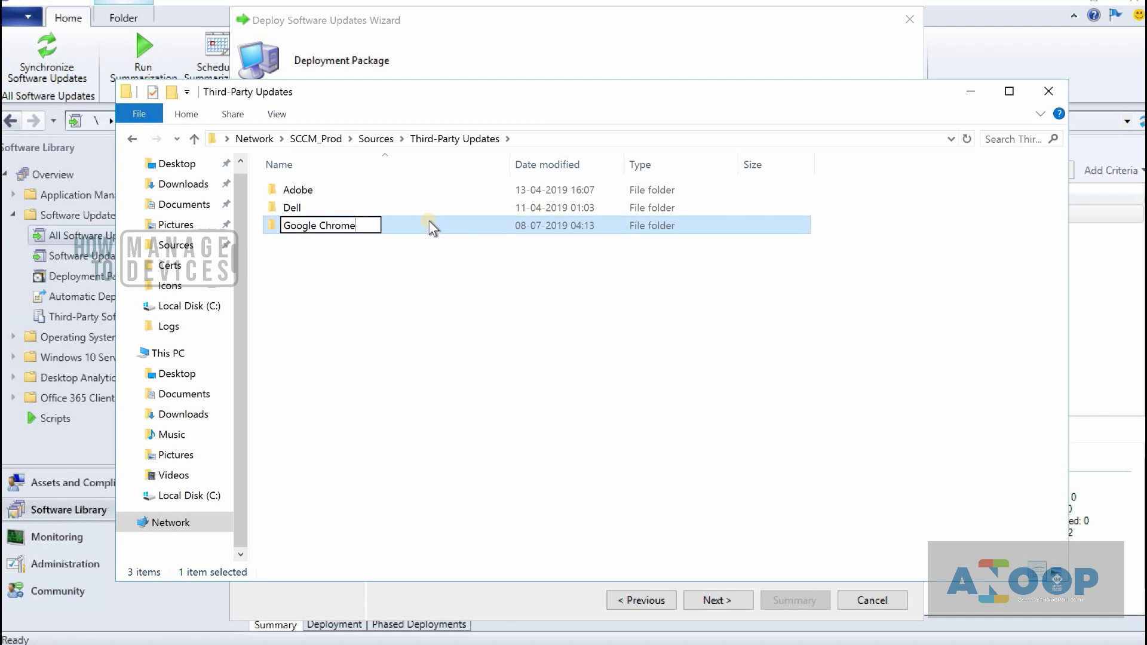
key("Return")
double_click(429, 220)
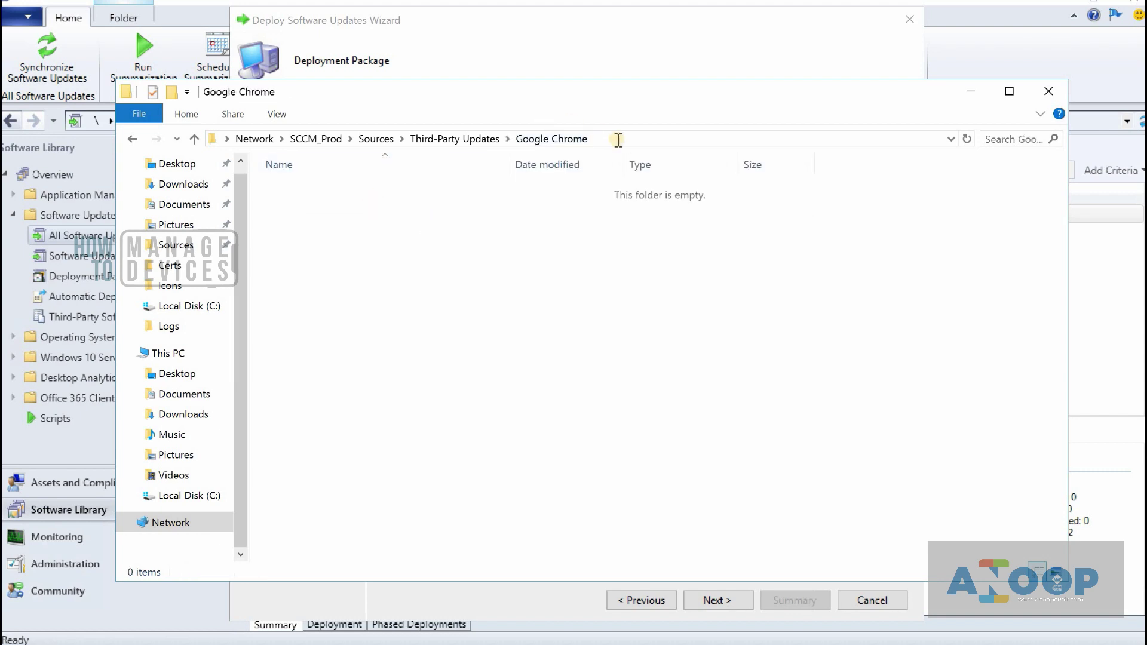
left_click(617, 139)
key("ctrl+c")
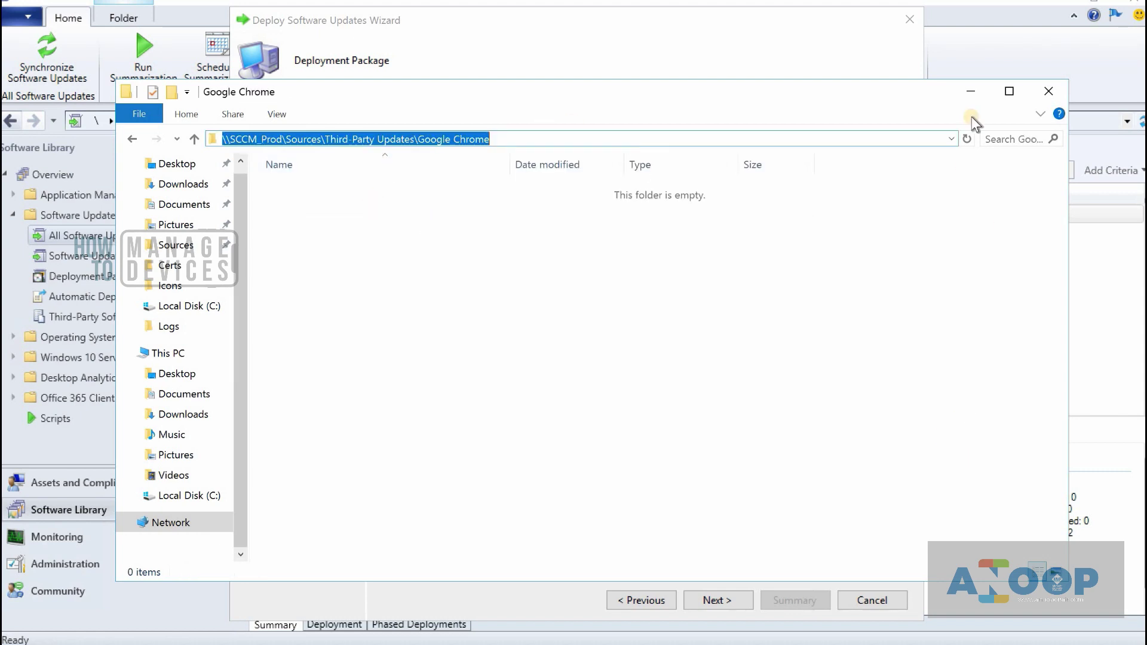
Step: Set the new package's source to \\SCCM_Prod\Sources\Third-Party Updates\Google Chrome and continue to the distribution points
left_click(971, 92)
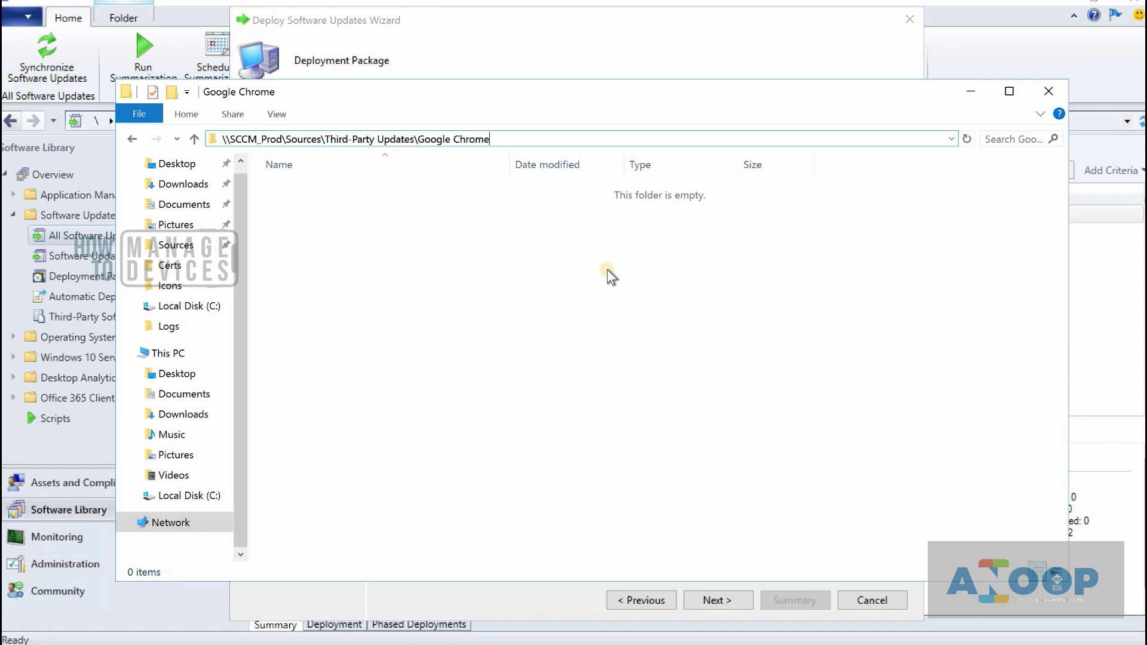
left_click(538, 406)
key("ctrl+v")
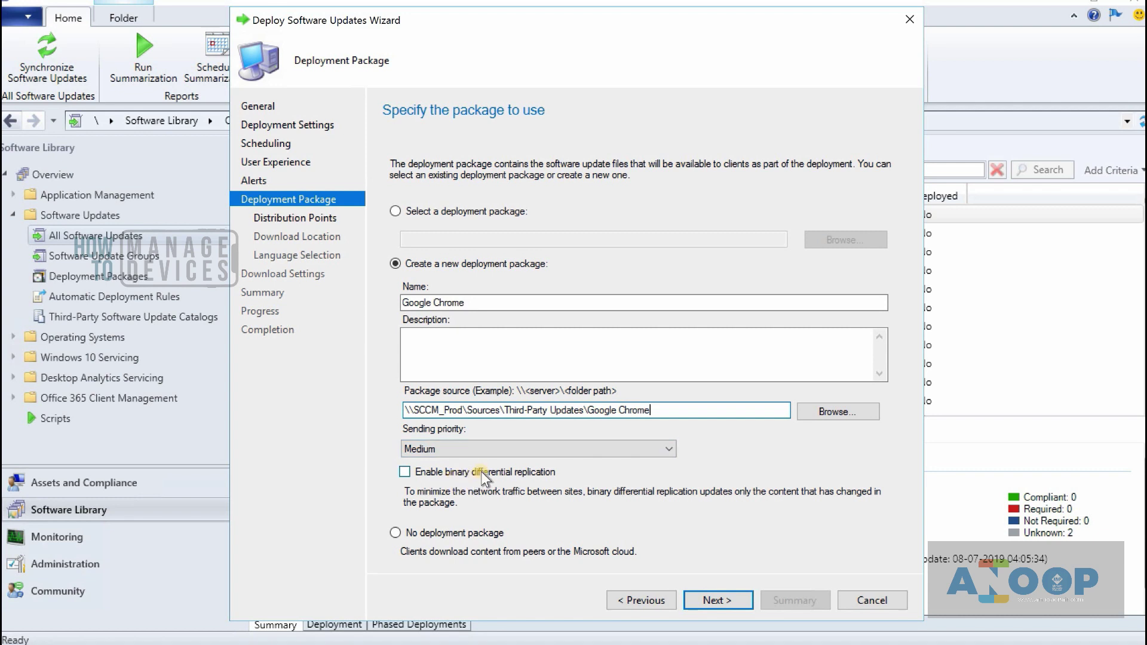
left_click(734, 599)
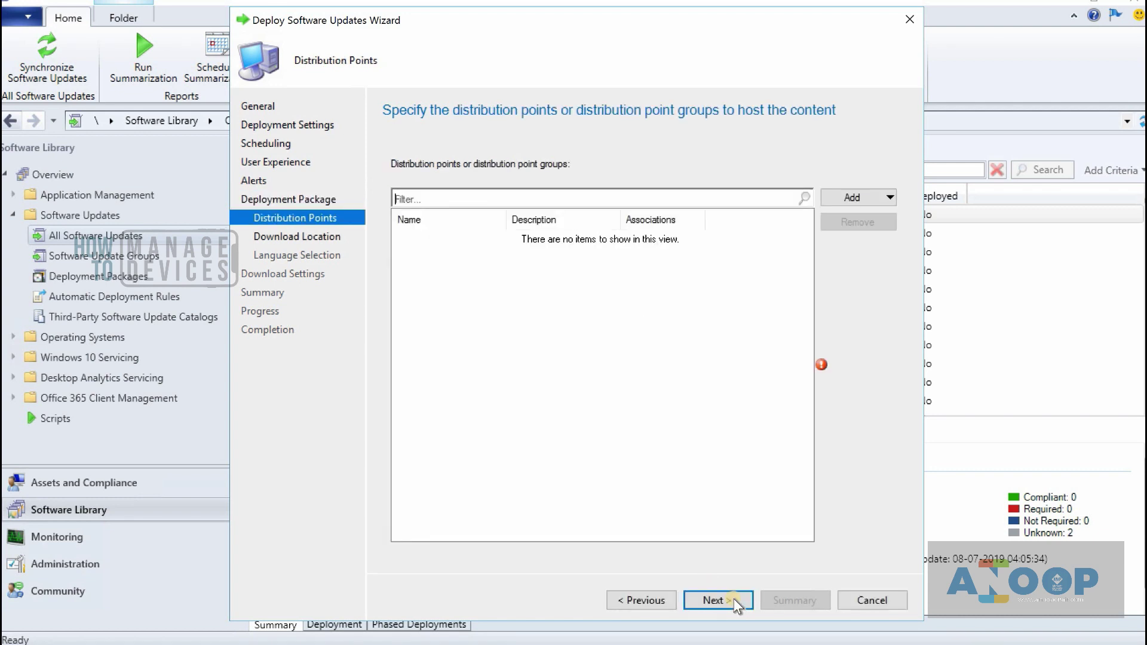
Step: Add the distribution point SCCM_PROD.INTUNE.COM to host the Google Chrome package content
left_click(858, 196)
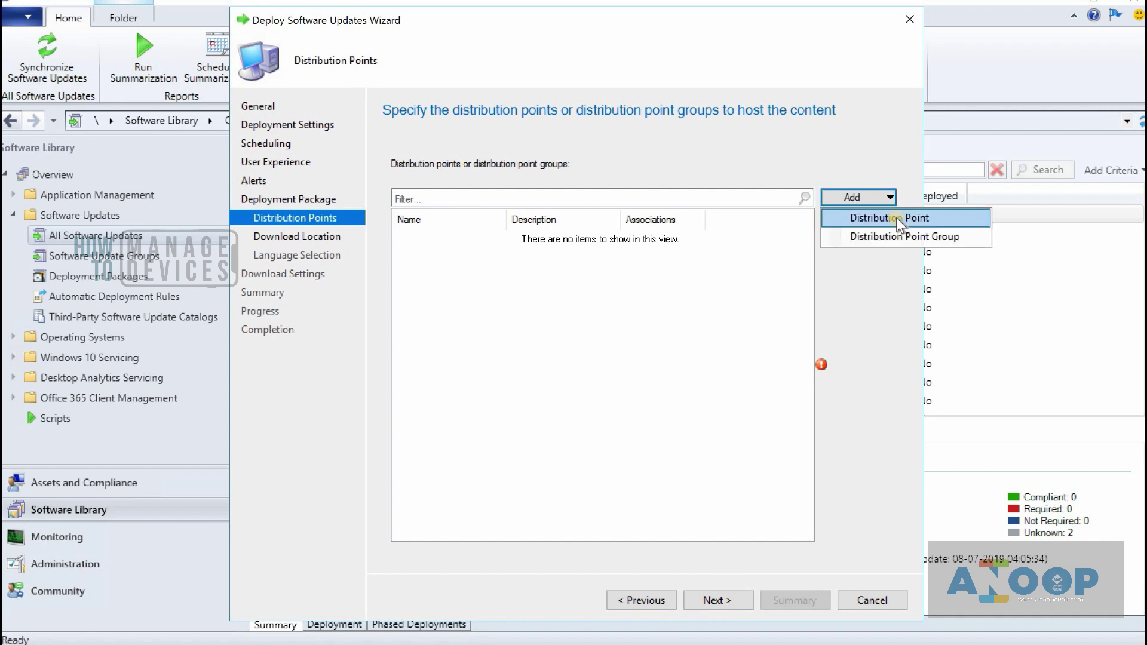
left_click(884, 218)
left_click(353, 255)
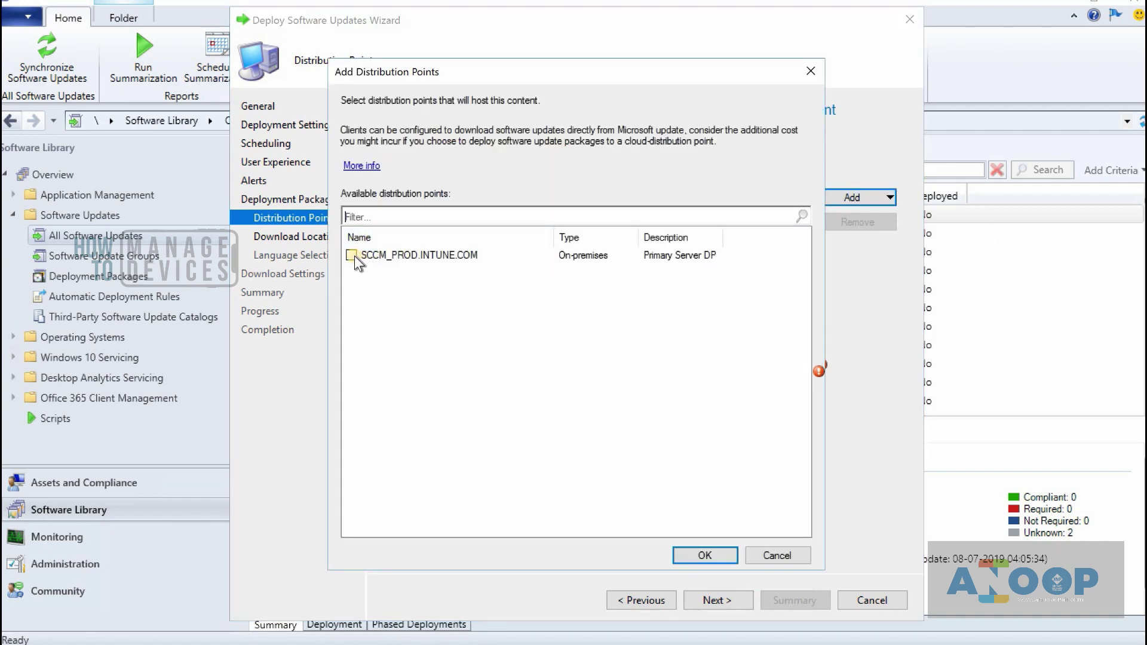
left_click(725, 561)
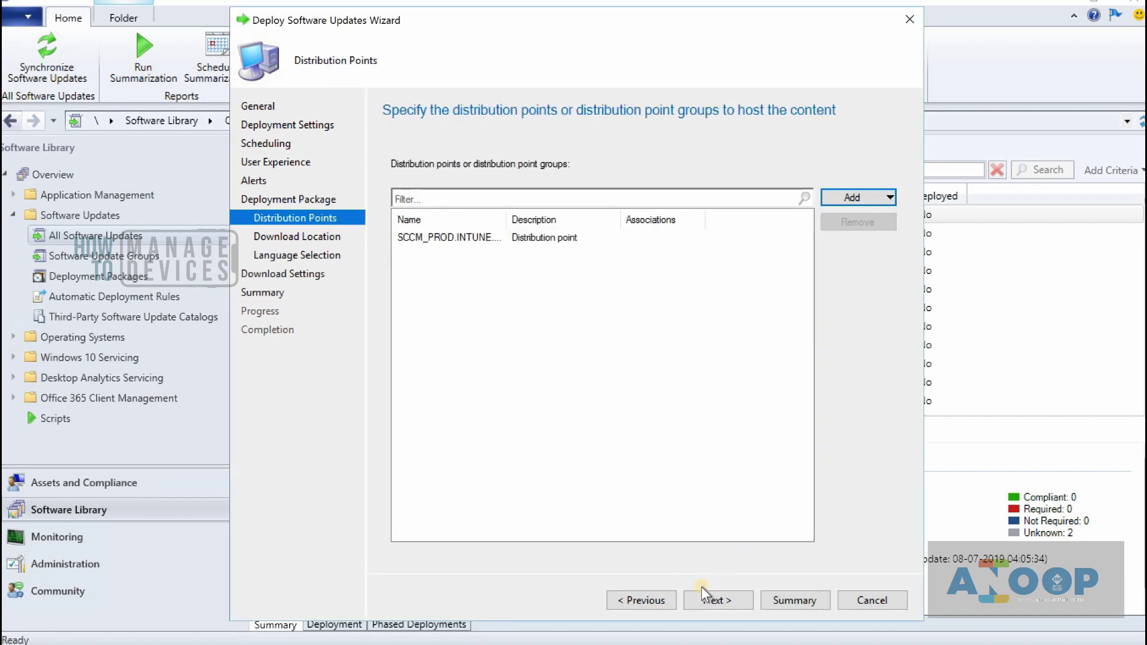
left_click(710, 601)
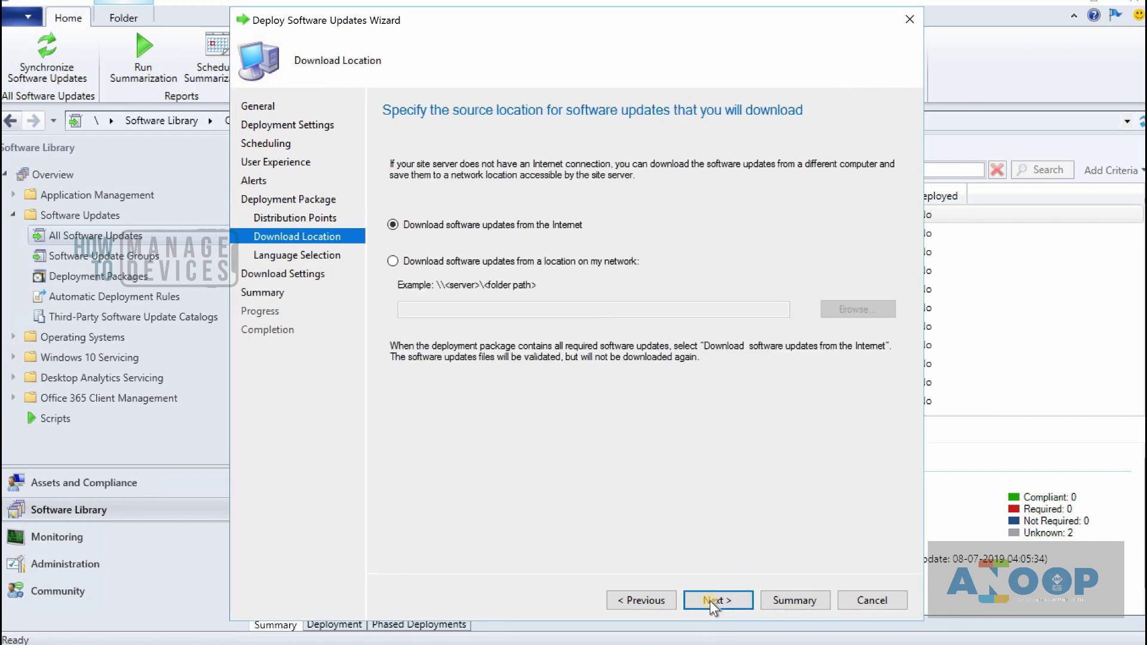
Step: Keep downloading updates from the Internet with the default language and download settings, and start the Google Chrome deployment
left_click(710, 601)
left_click(710, 600)
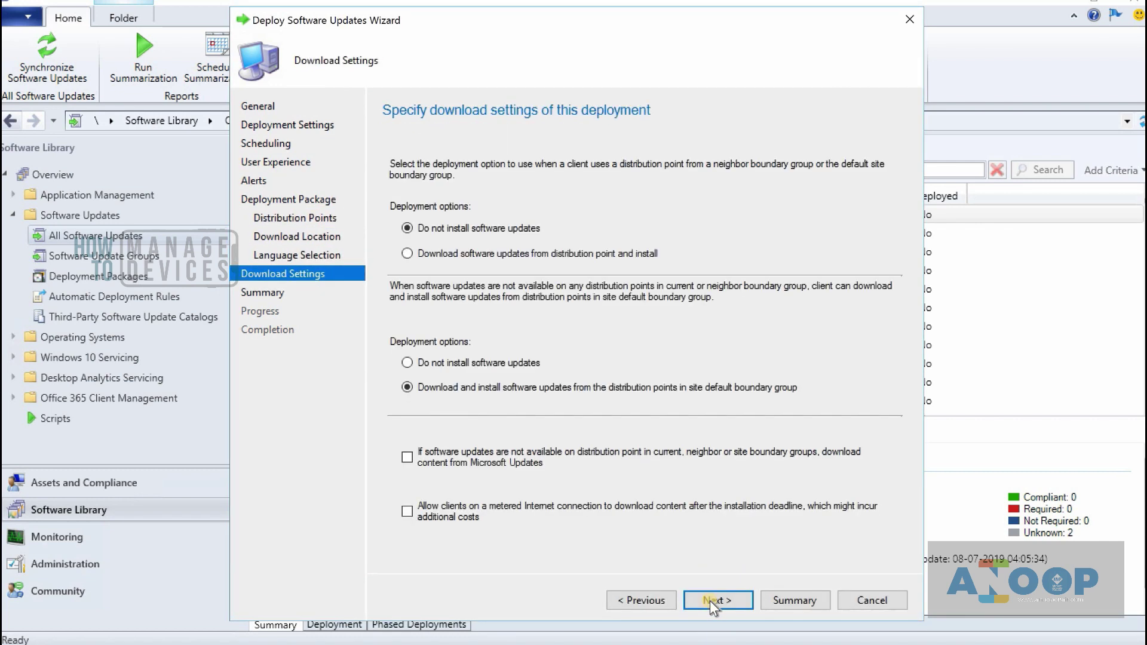
left_click(711, 601)
left_click(710, 600)
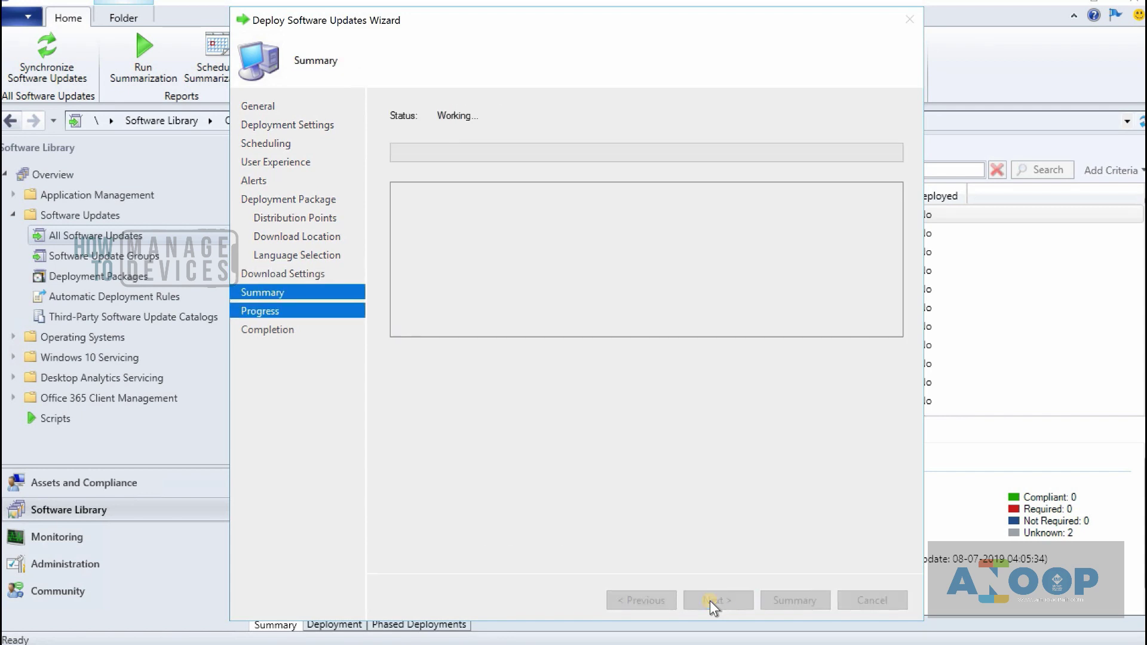
Step: Examine the Google Chrome content download entries in PatchDownloader.log and return to the deployment wizard's progress
key("alt+Tab")
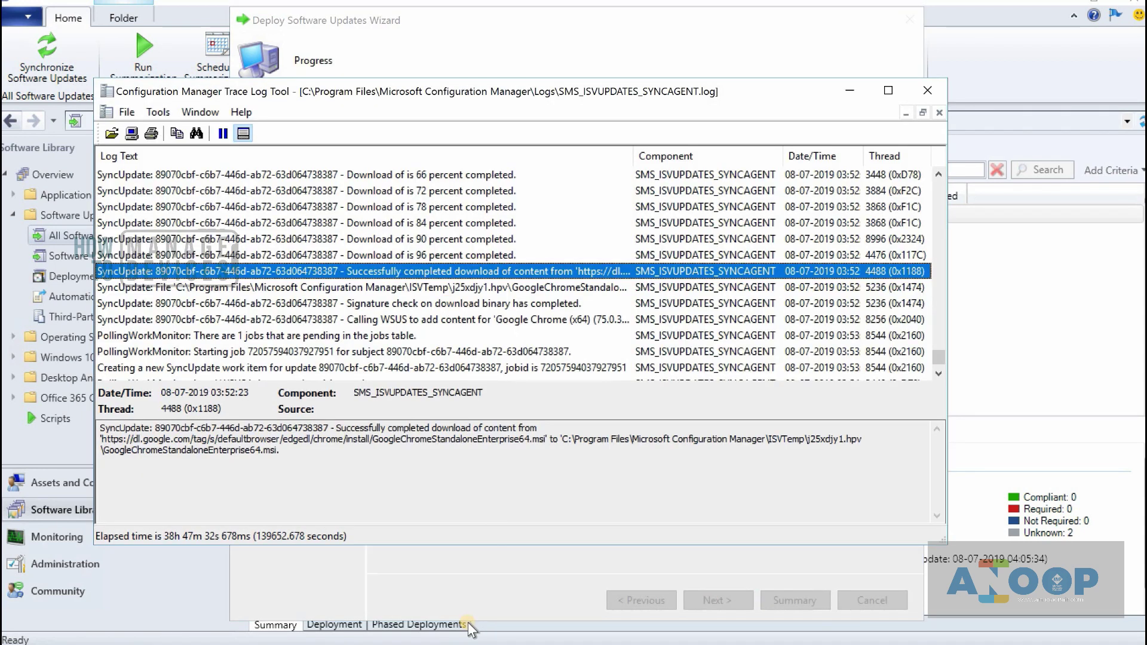
key("alt+Tab")
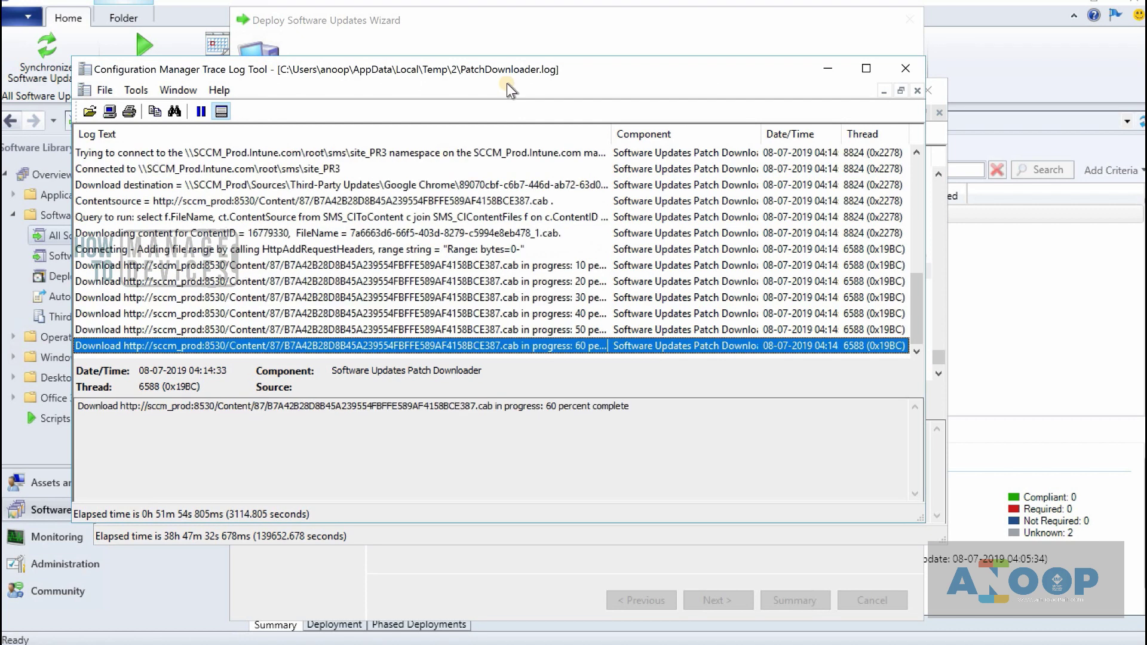
left_click(507, 83)
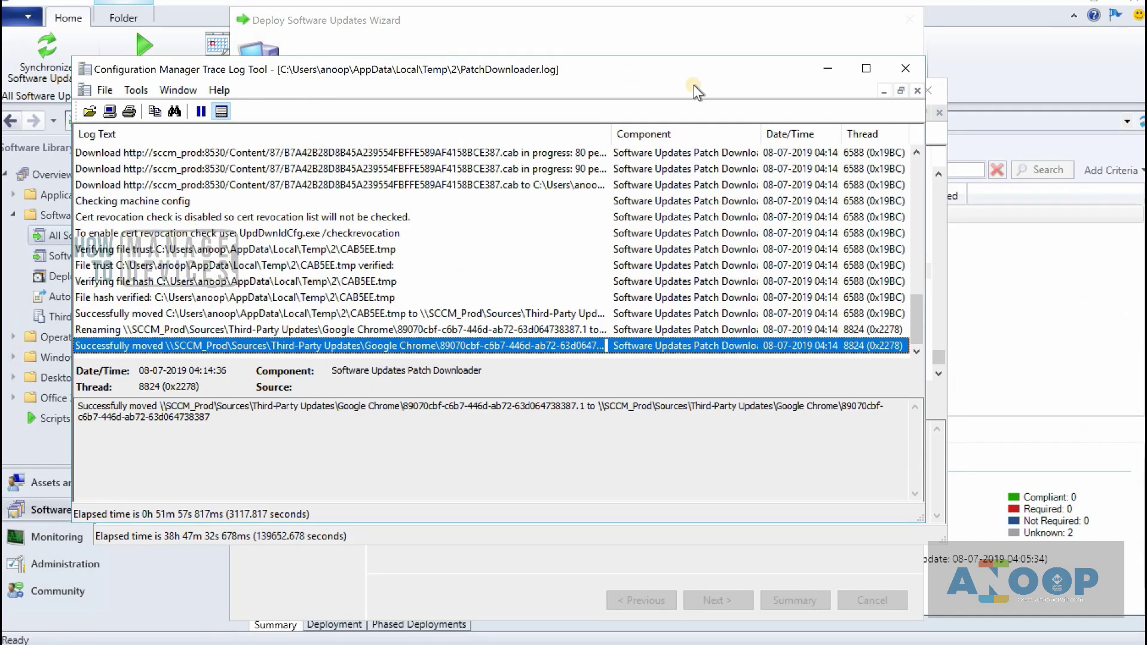
left_click(829, 70)
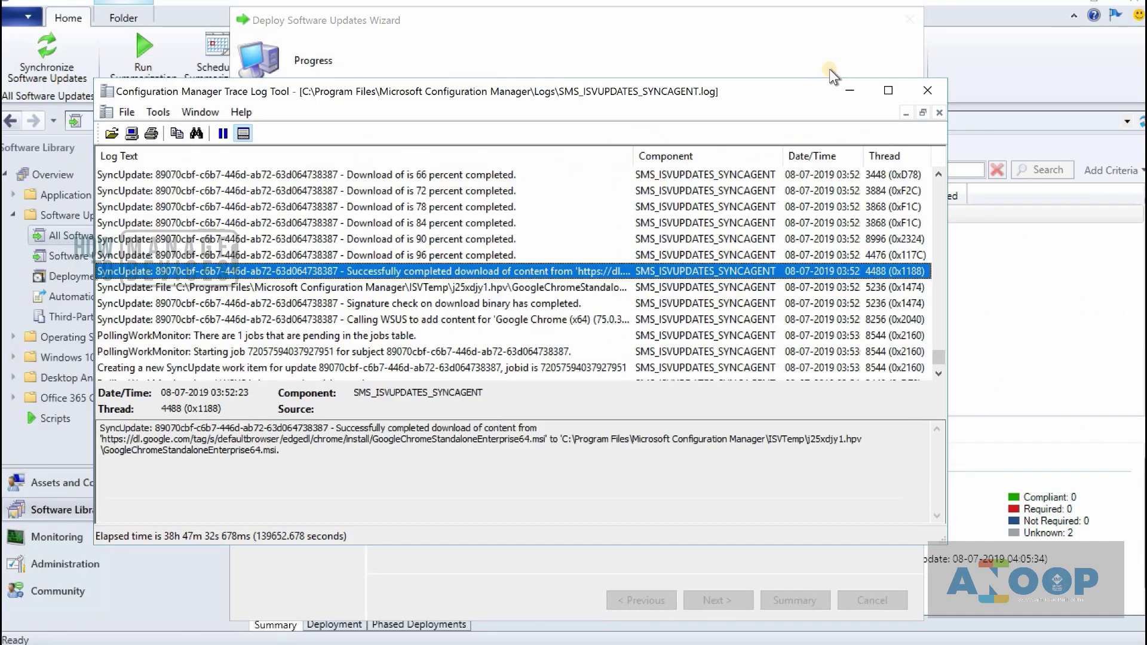
left_click(855, 93)
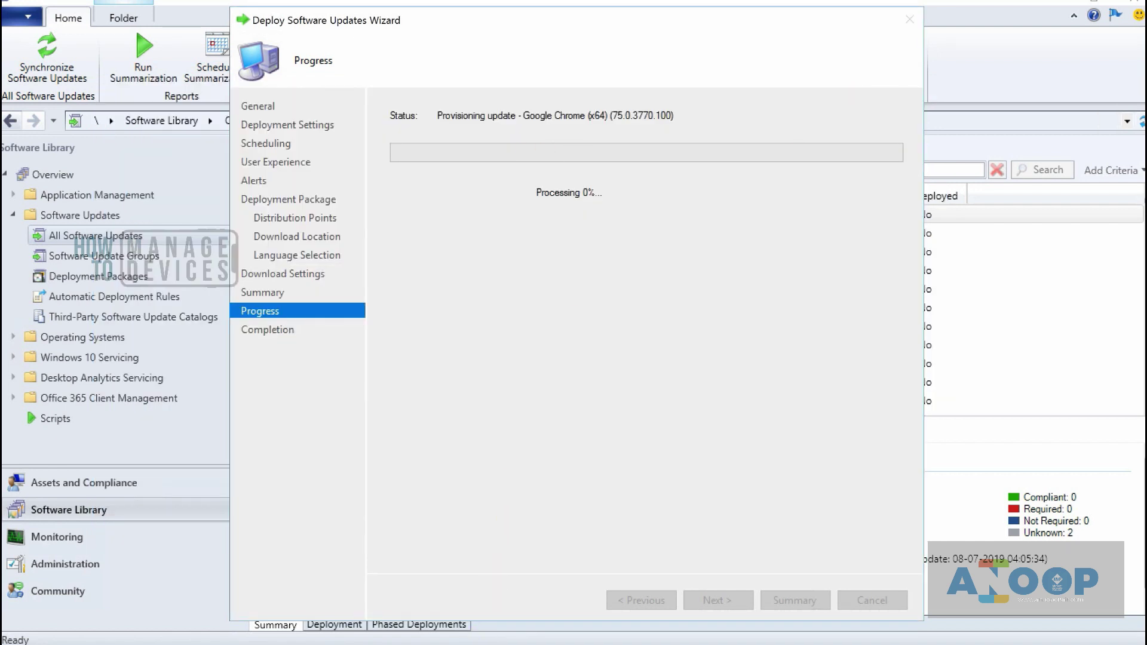
Step: Check the downloaded update content inside the Google Chrome source folder under Third-Party Updates, opening its only subfolder
key("alt+Tab")
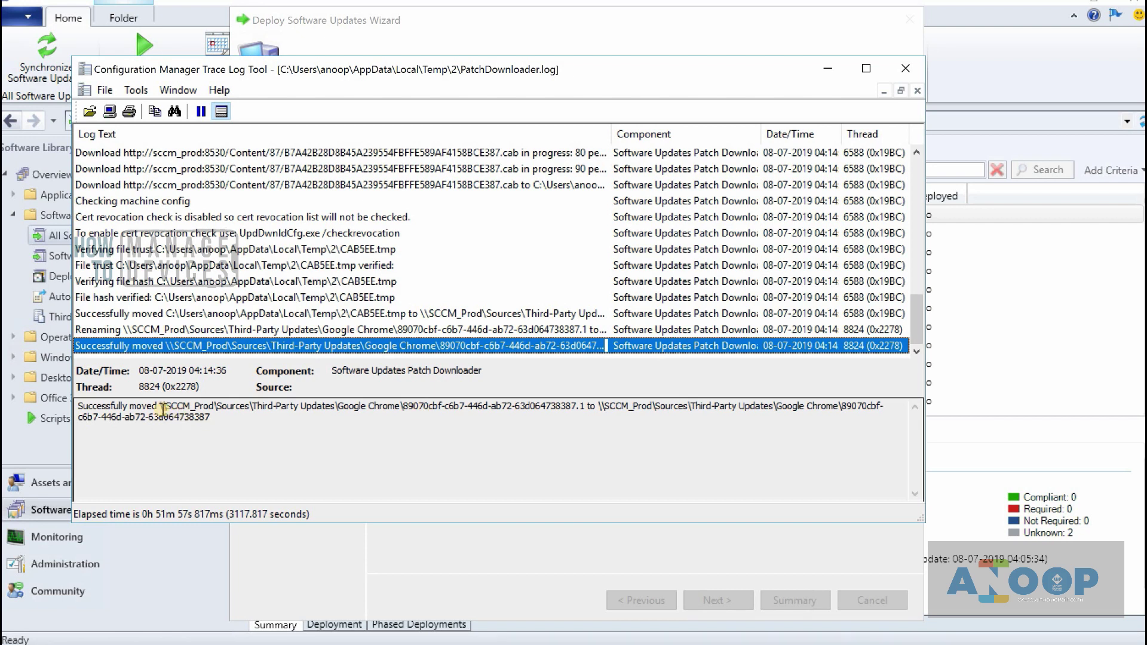
mouse_move(189, 644)
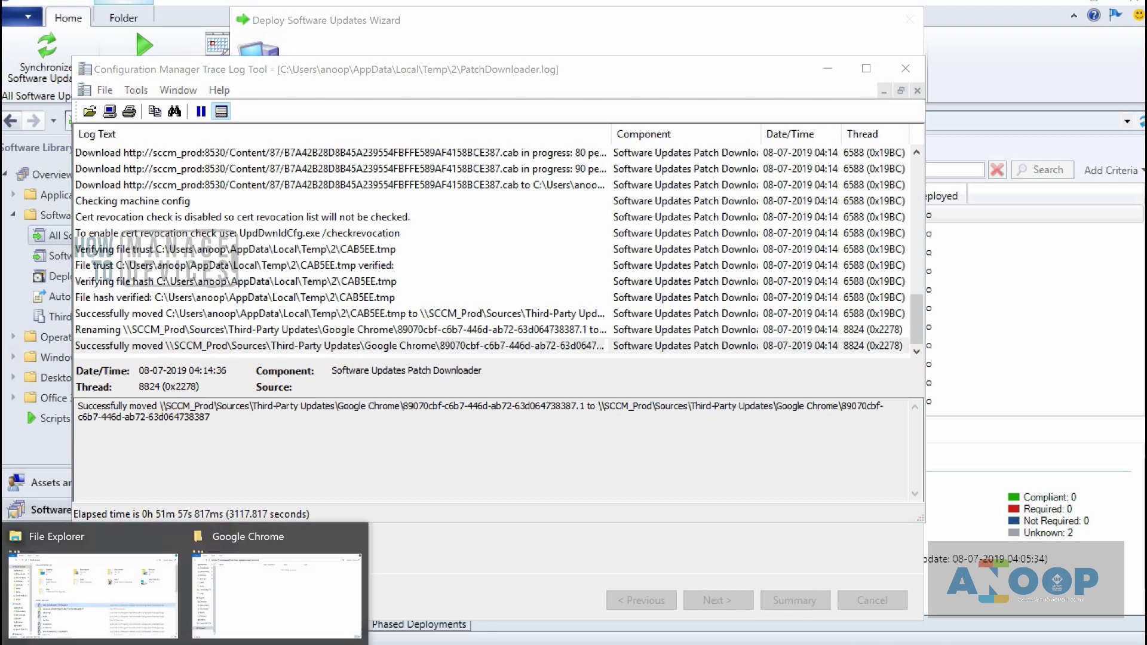
left_click(236, 594)
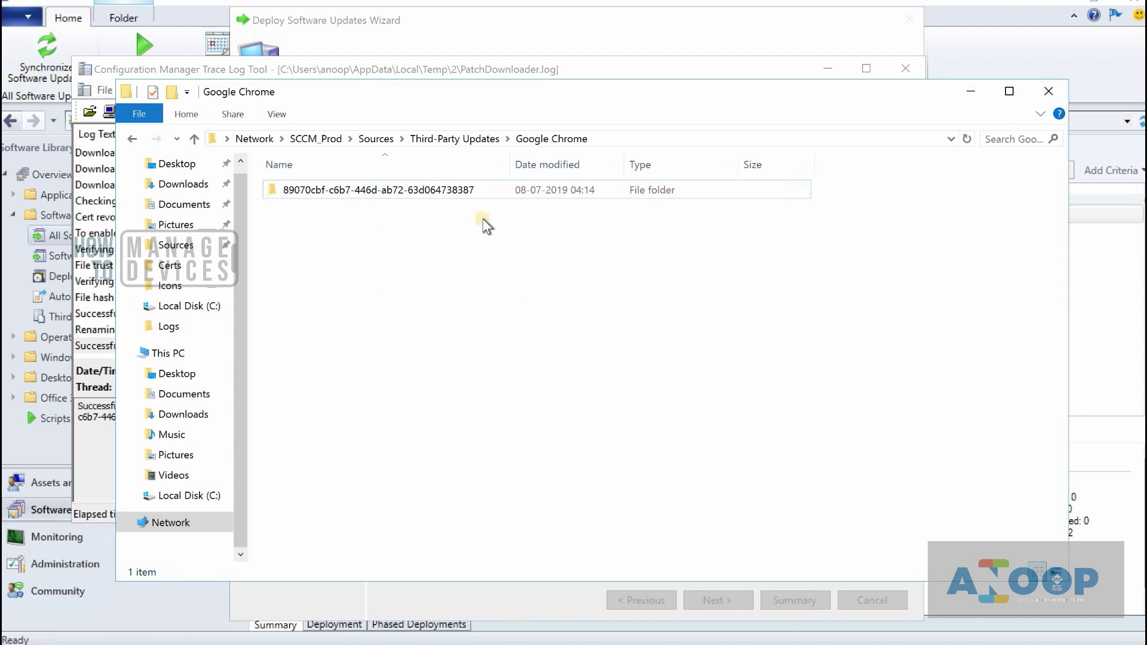
double_click(509, 164)
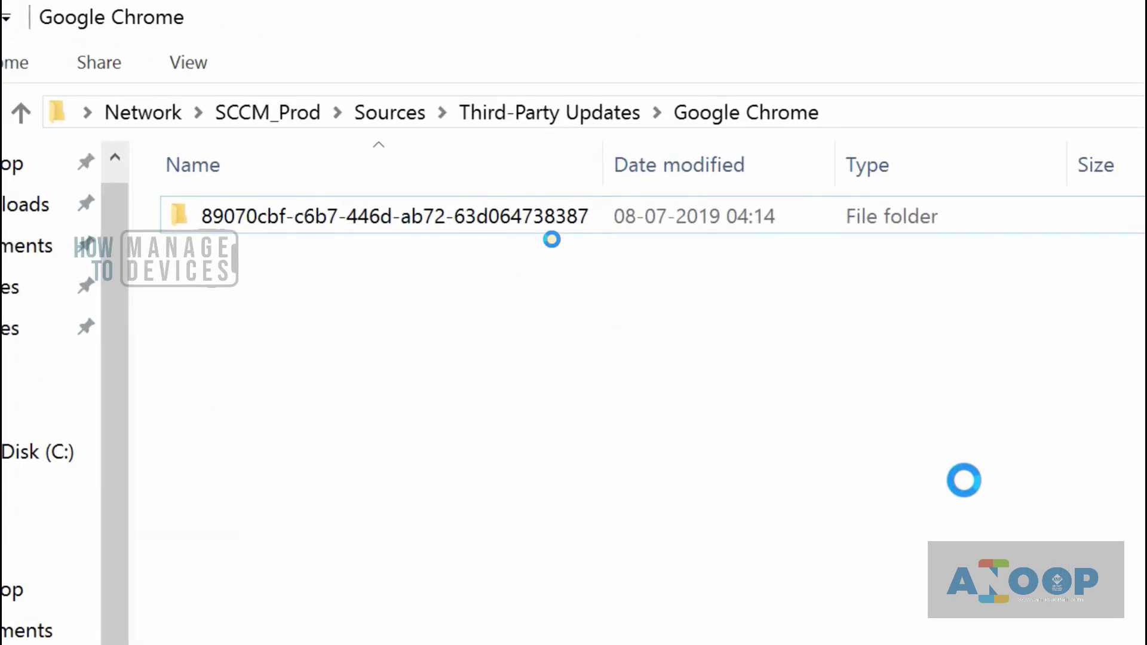
left_click(573, 220)
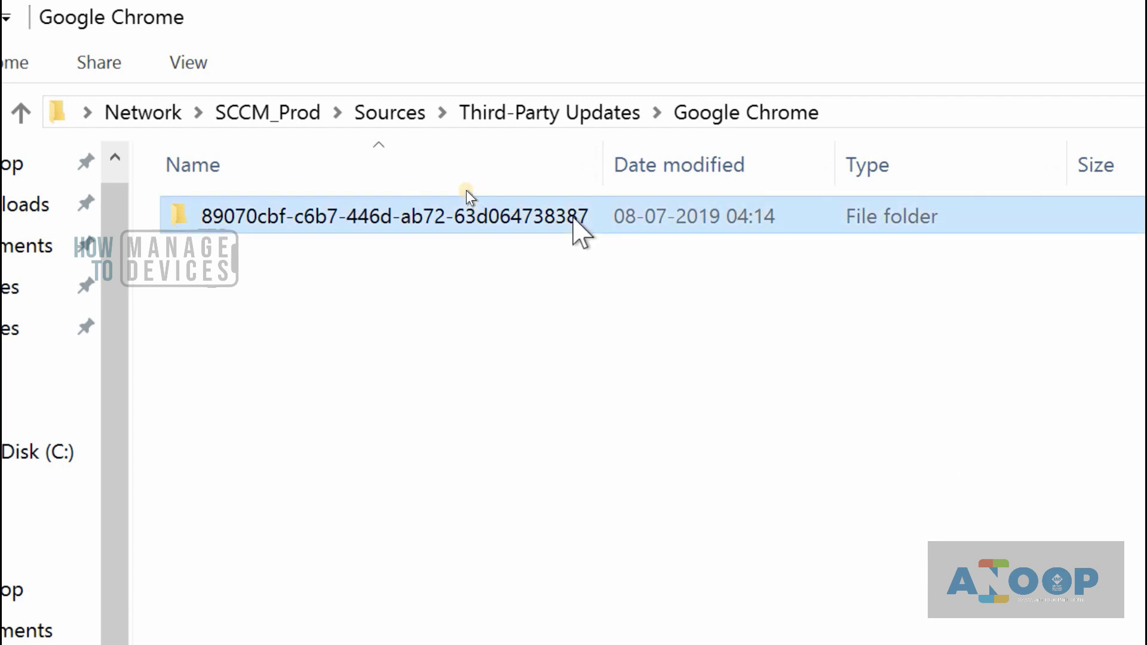
double_click(573, 219)
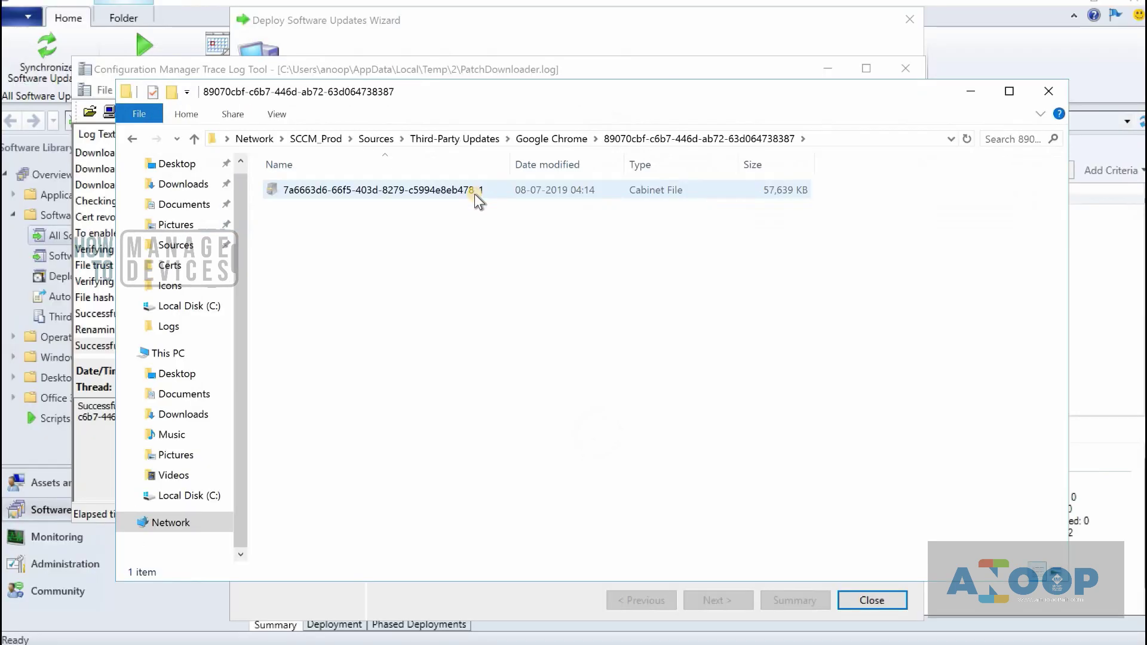
Step: Review the completion details of the Google Chrome deployment through to the download settings and close the deployment wizard
left_click(481, 598)
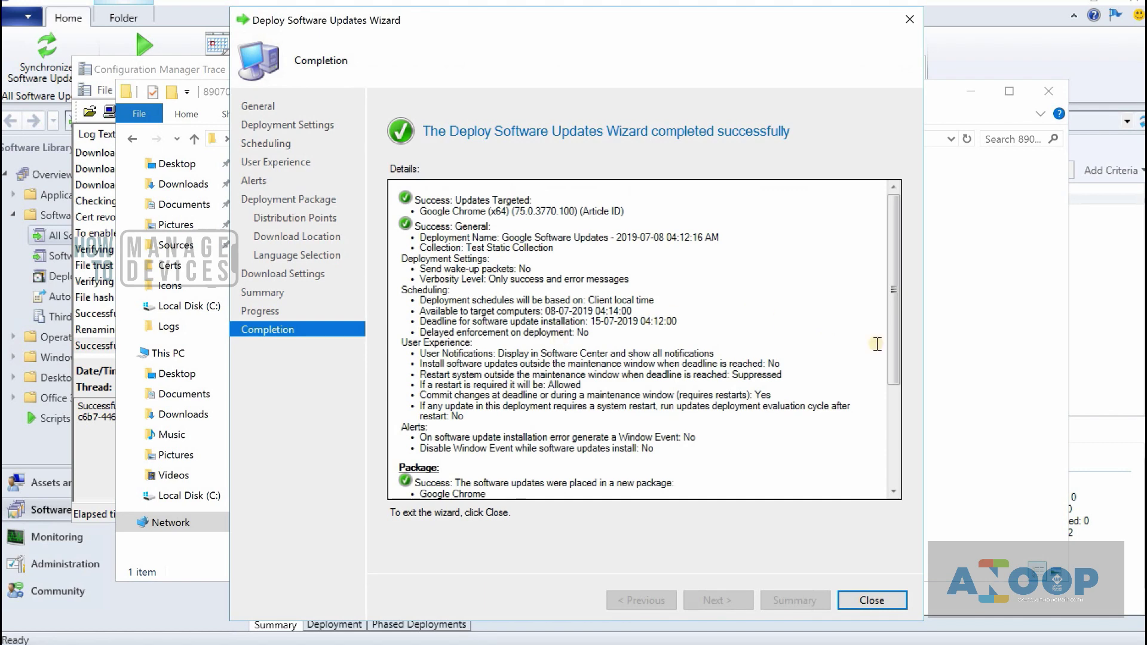
left_click(900, 396)
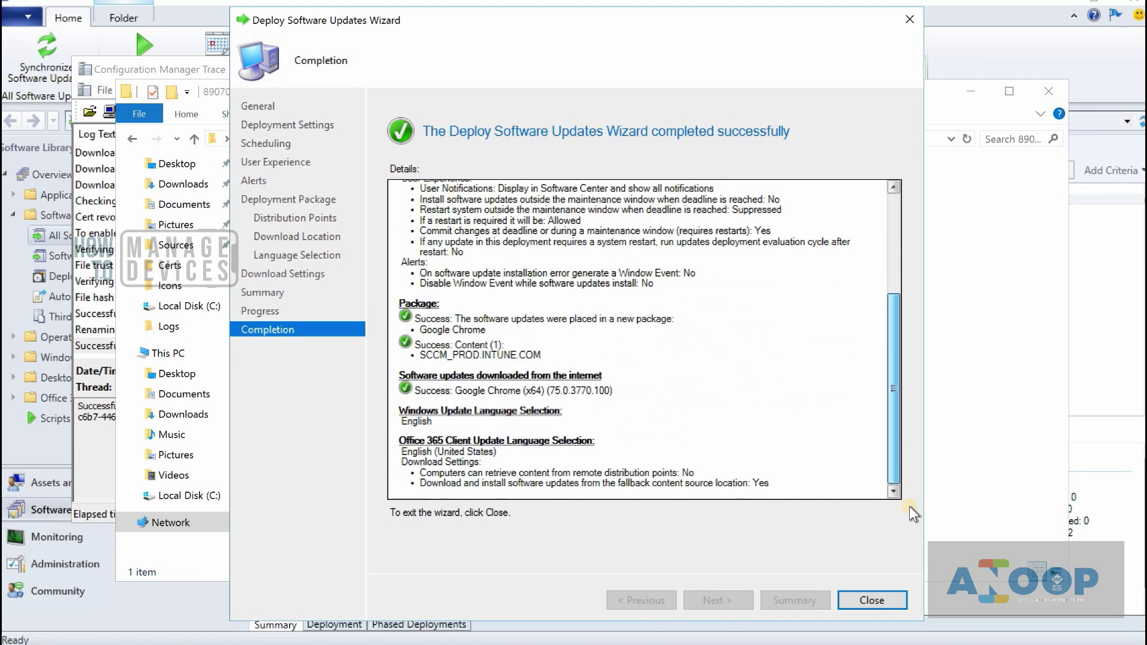
left_click_drag(782, 486, 342, 128)
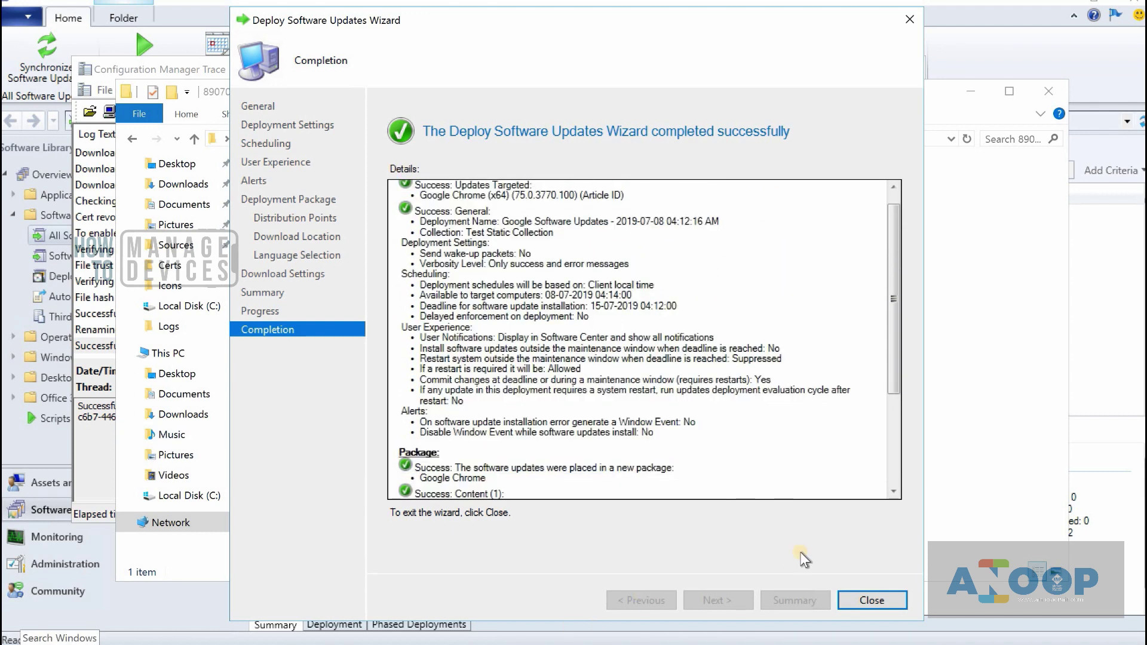
left_click(872, 601)
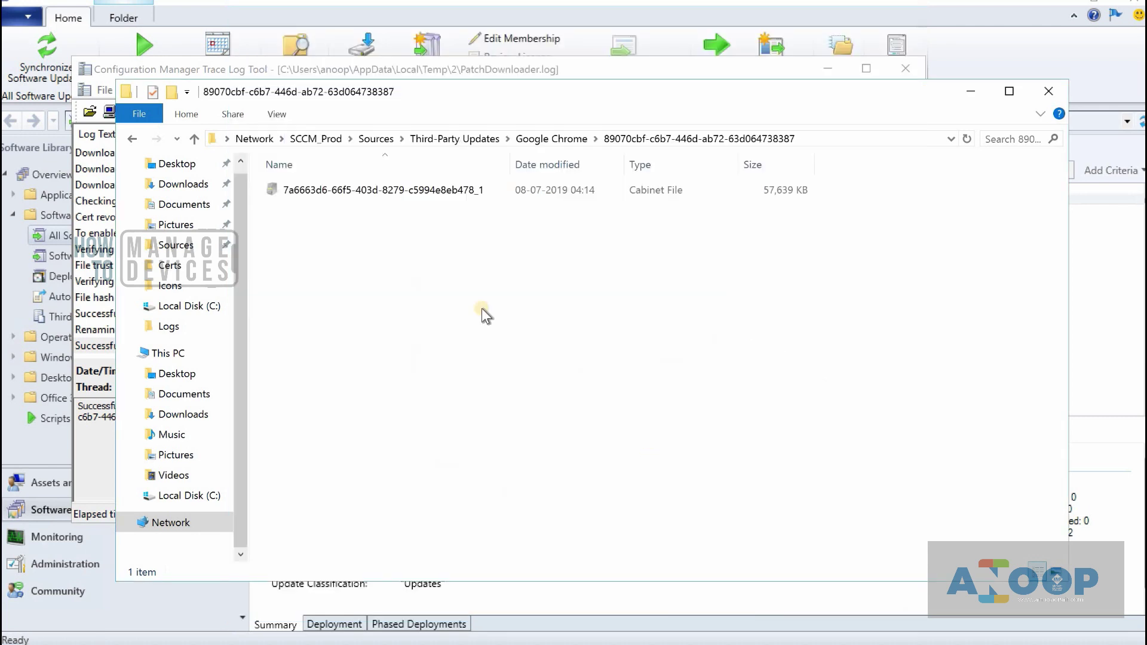
Step: Clear away the folder and log windows, and examine the Google Chrome deployment package's distribution status and member updates
left_click(977, 99)
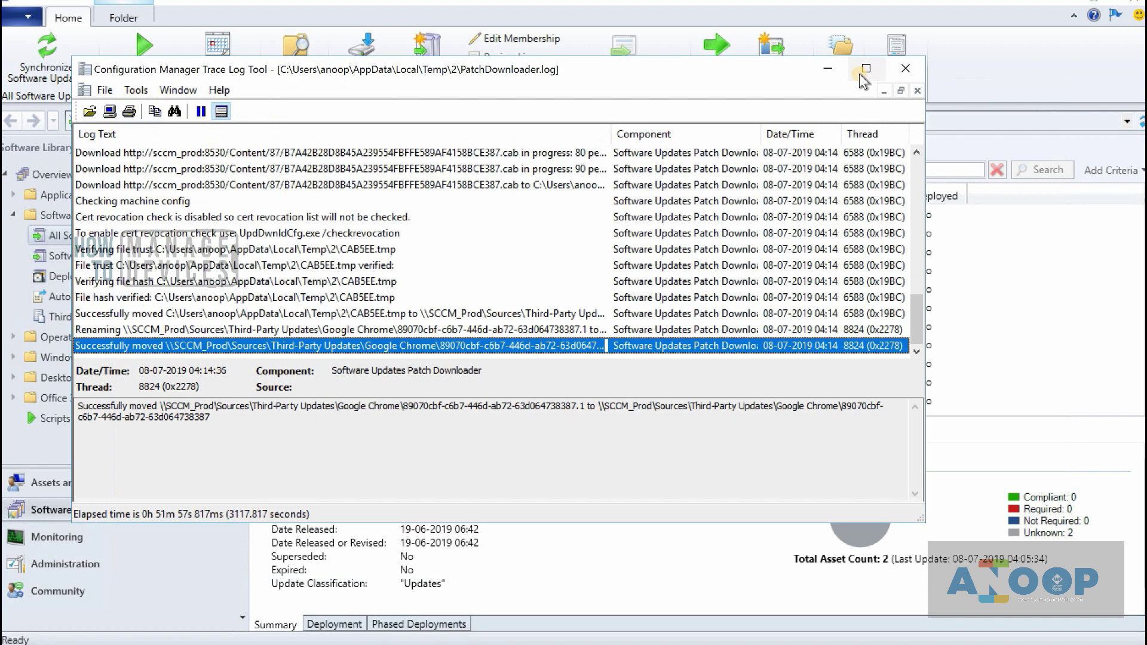
left_click(828, 68)
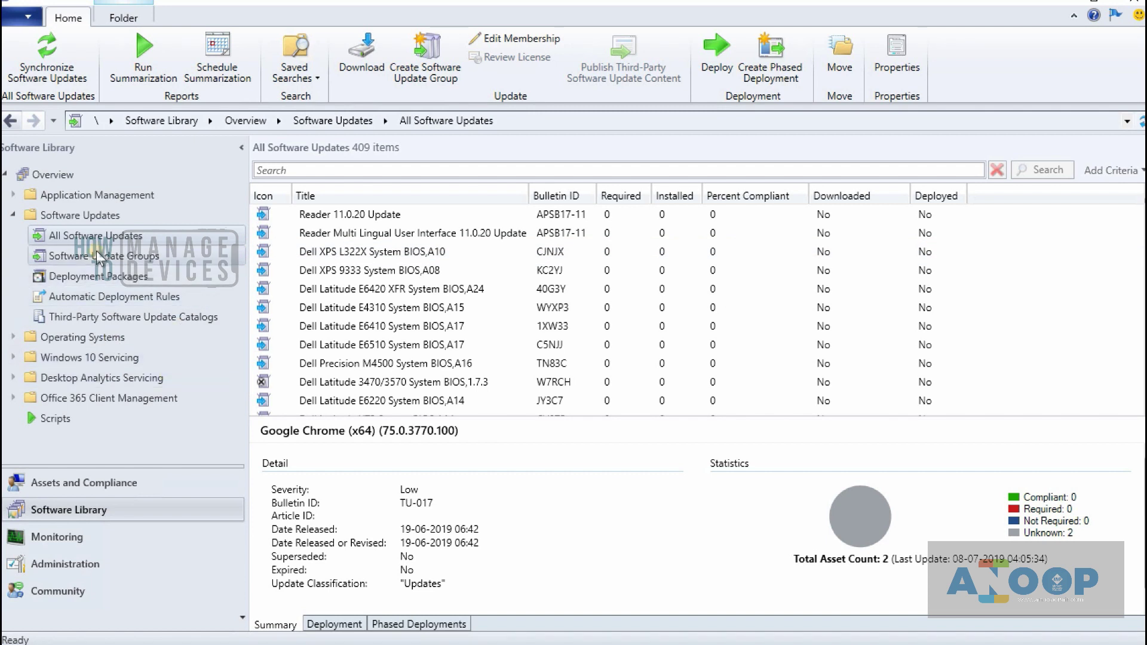
left_click(123, 277)
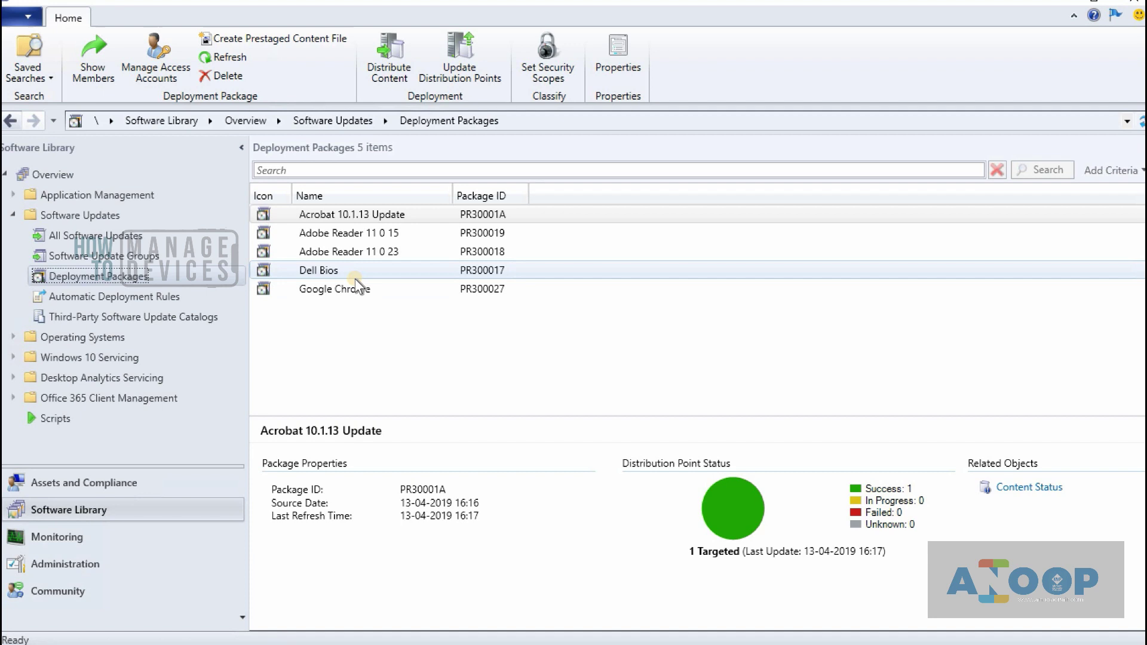
left_click(355, 288)
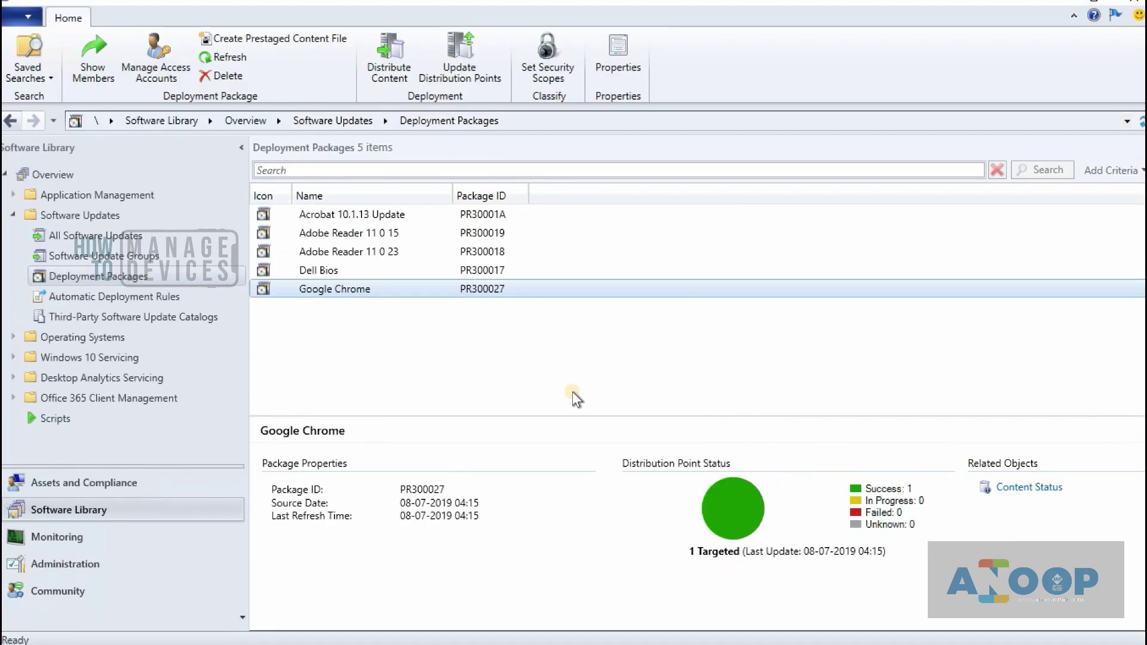
double_click(323, 285)
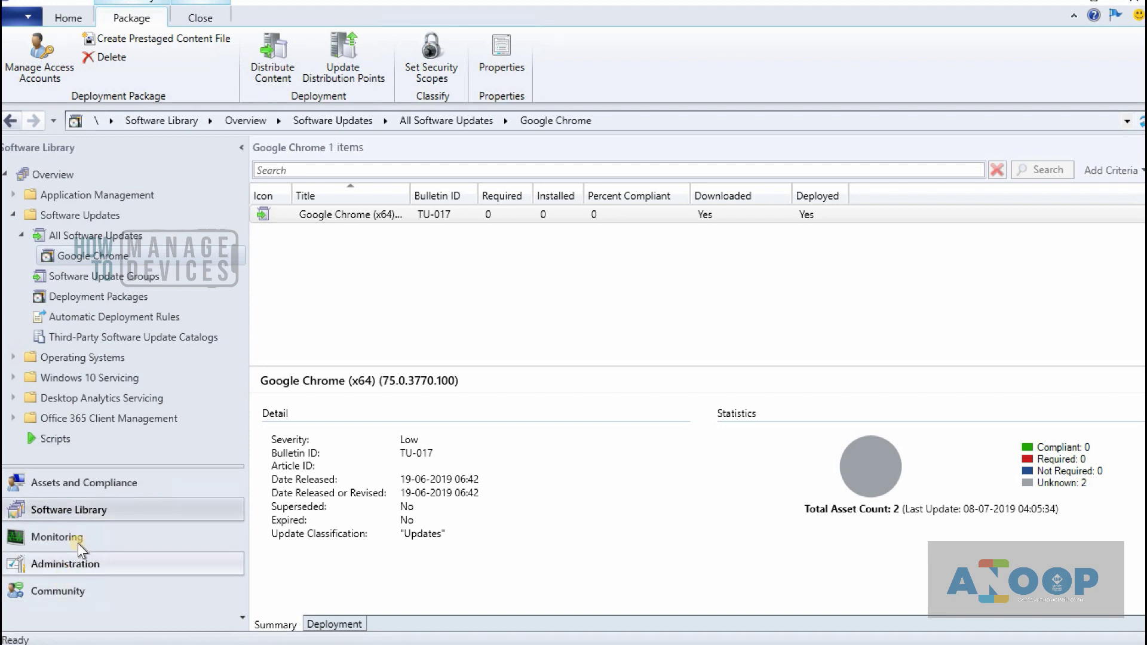
Step: In the Software Update Point component of the primary site PR3, select the Igor Pavlov product 7 zip (x64)
left_click(74, 562)
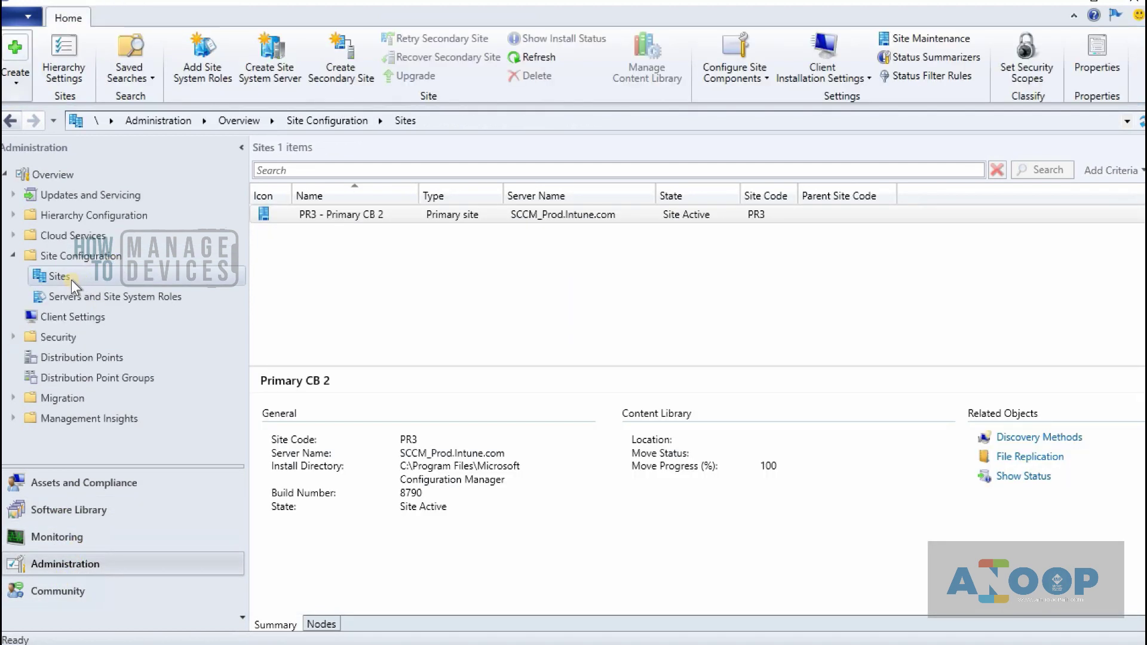
left_click(324, 215)
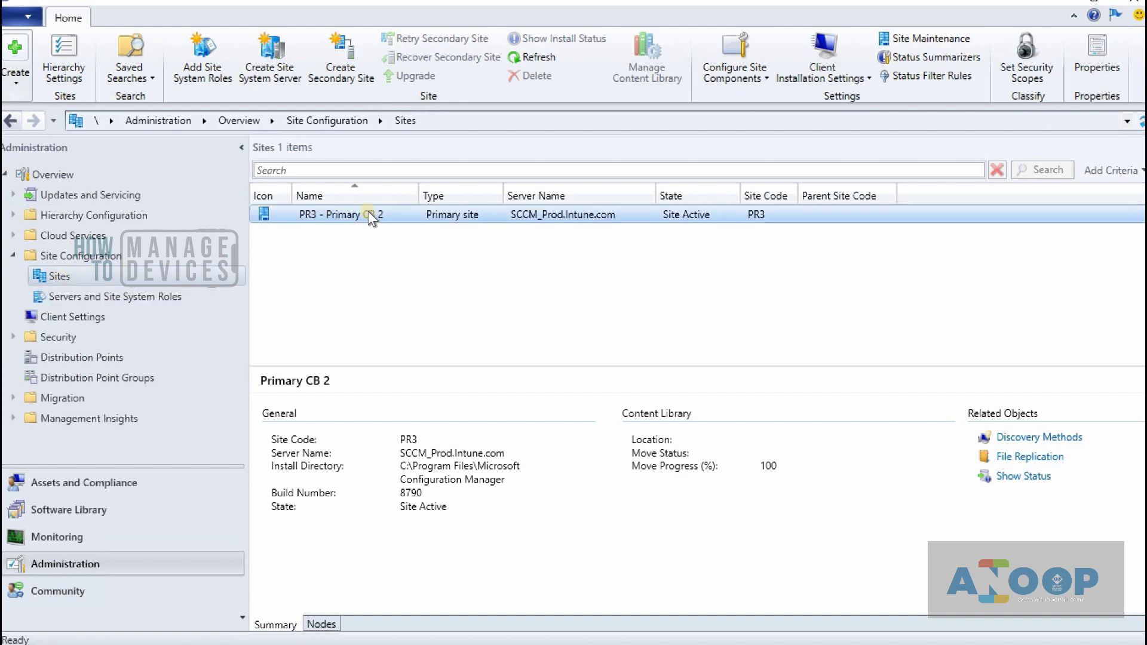
left_click(735, 81)
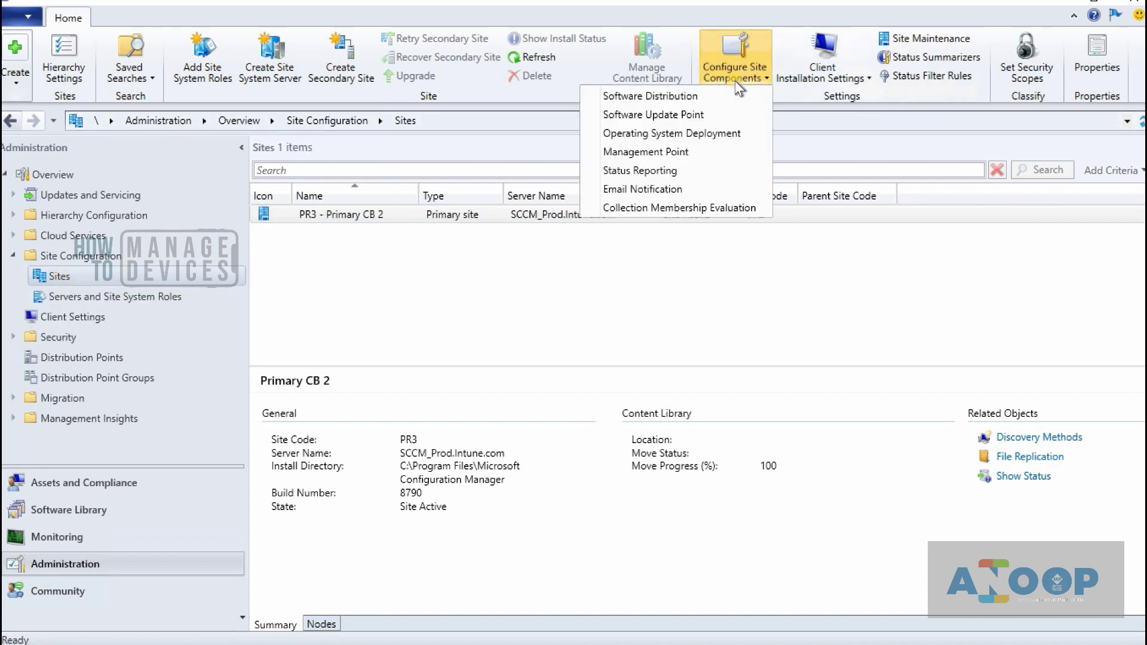
left_click(720, 116)
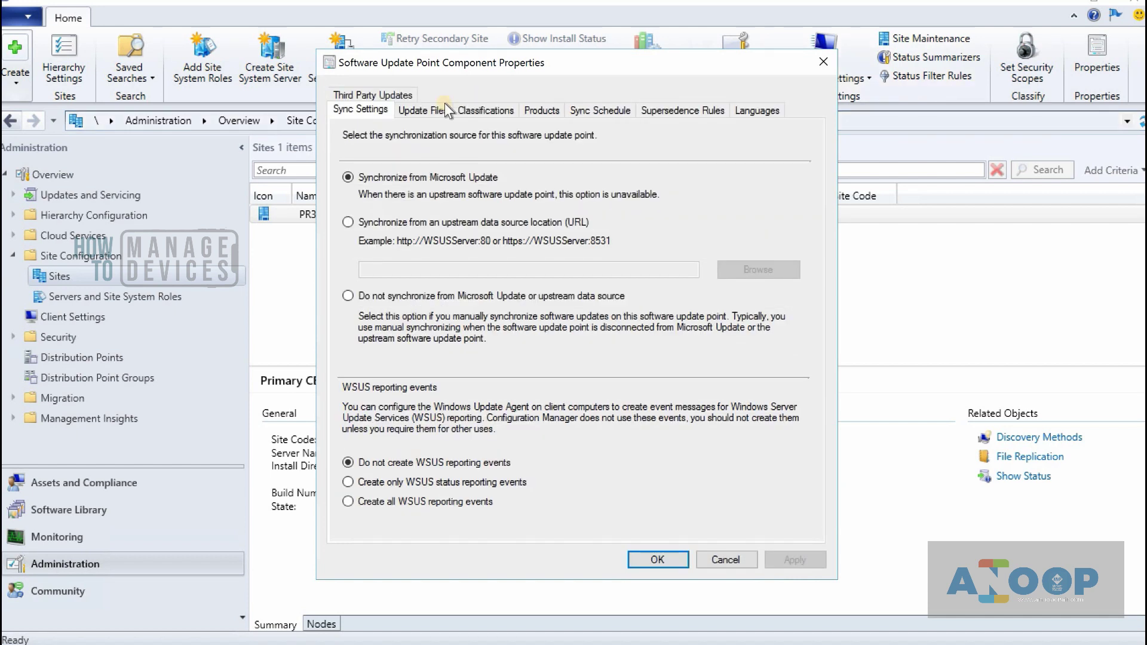
left_click(544, 113)
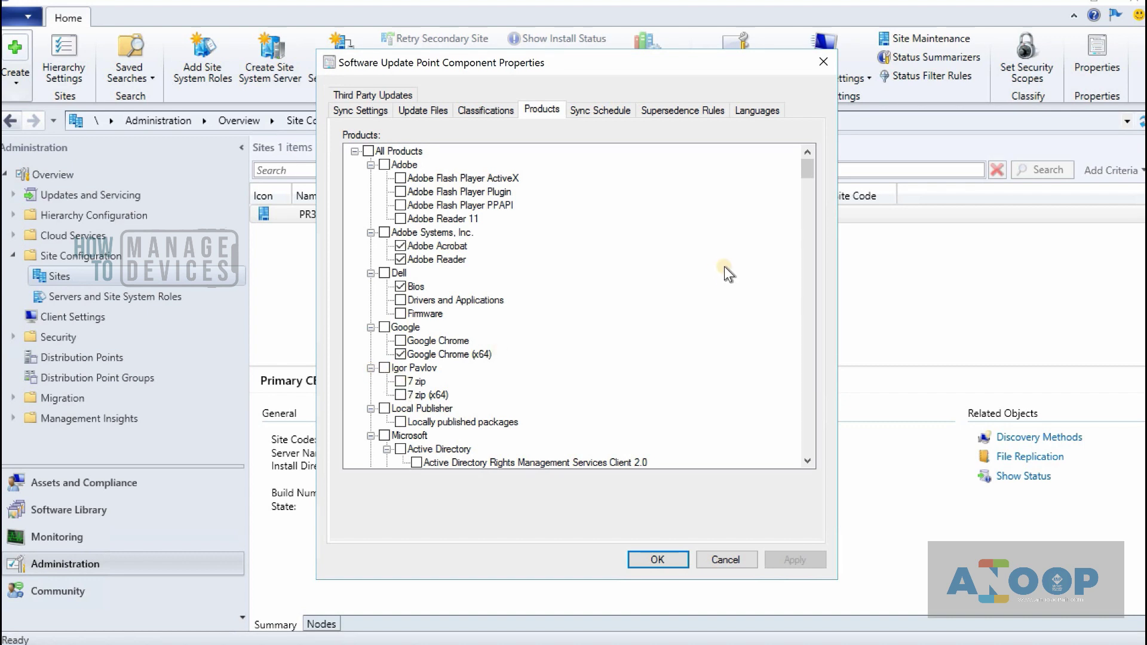
left_click(401, 396)
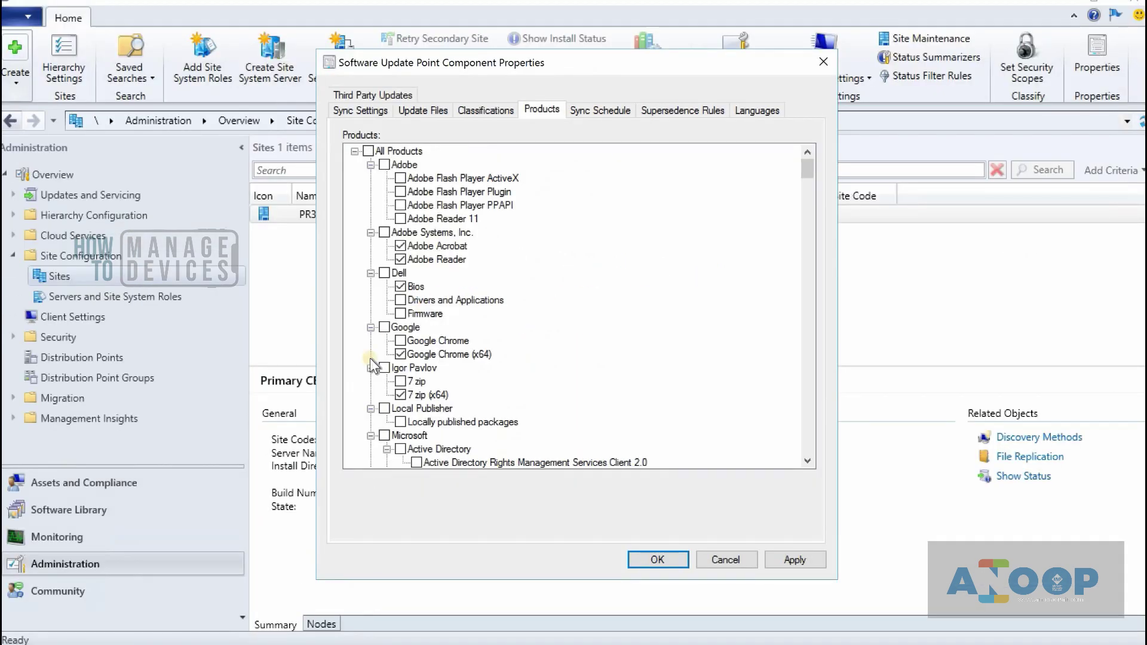
Step: Collapse the Microsoft product group, and try selecting PatchConnectPlus with its SCUP Updates before clearing that selection
left_click(371, 435)
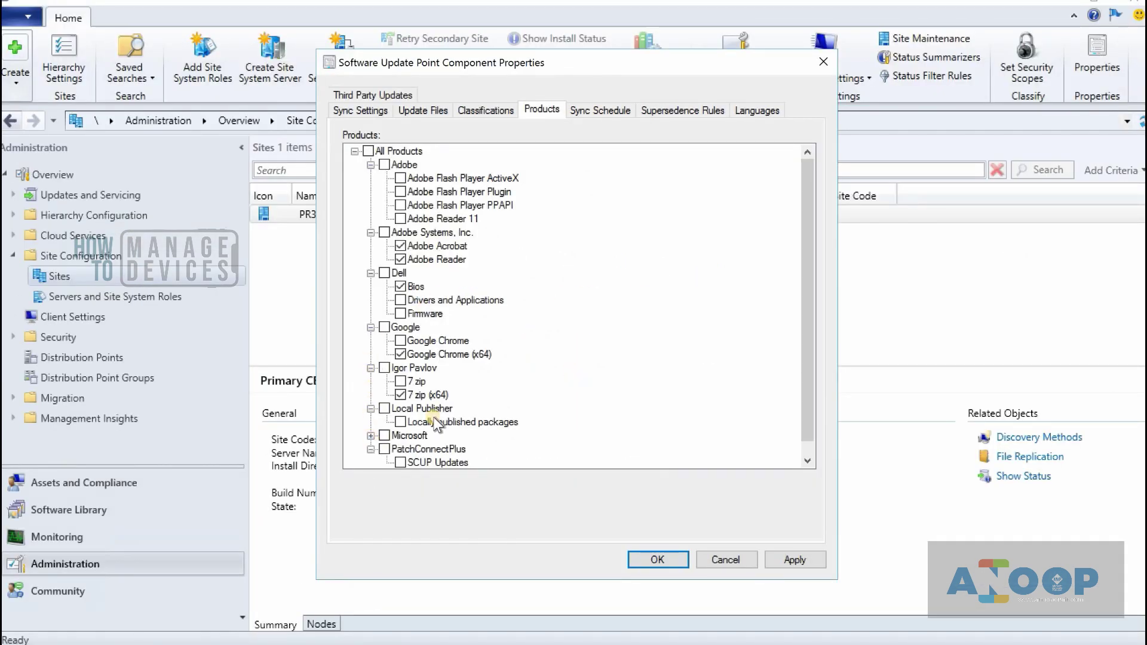
left_click(371, 449)
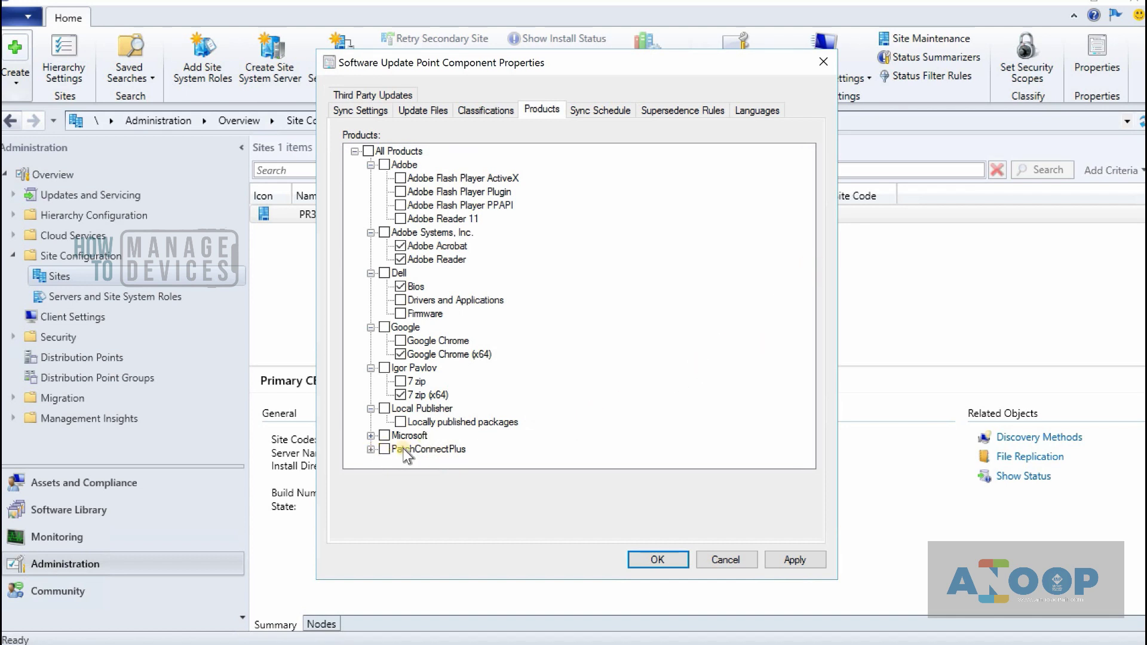
left_click(372, 450)
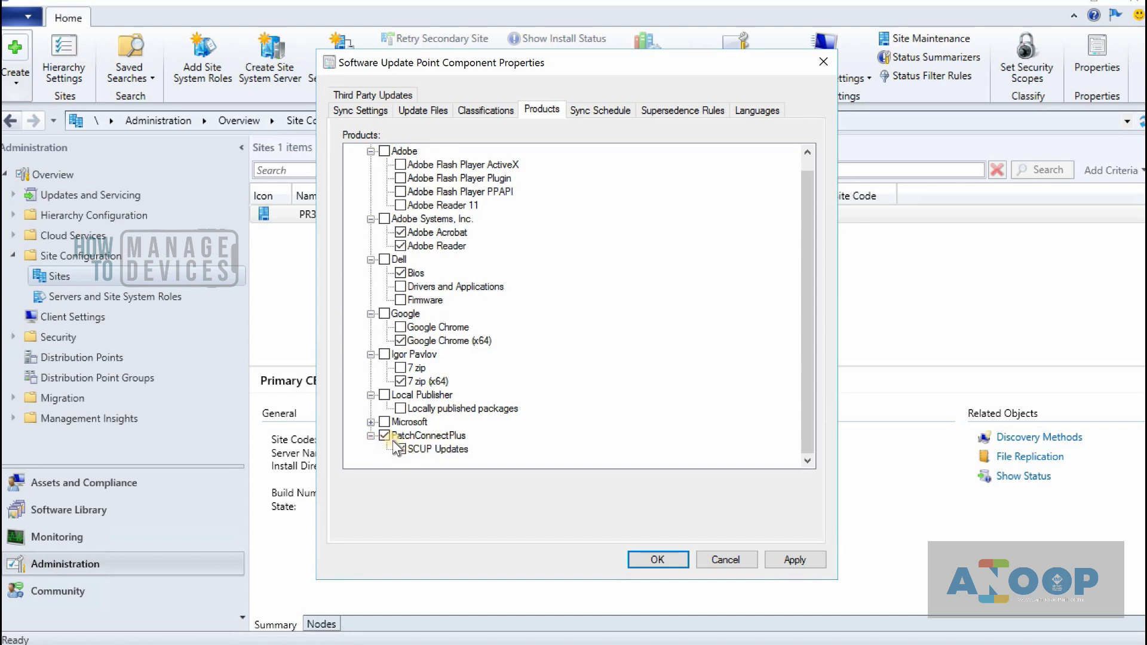
left_click(385, 435)
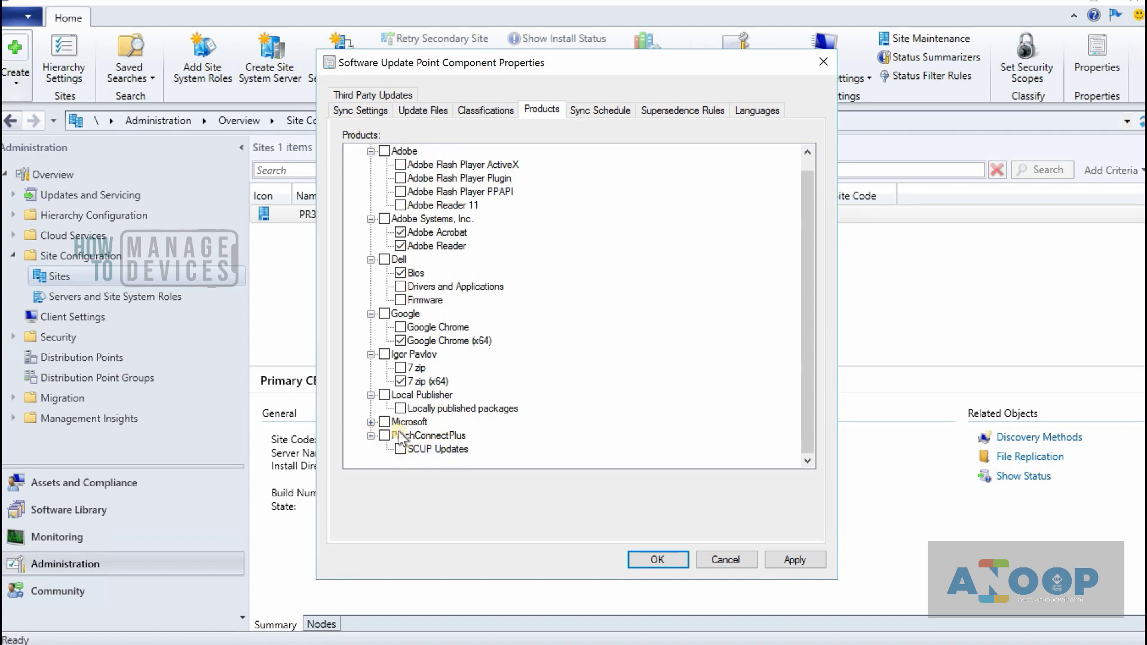